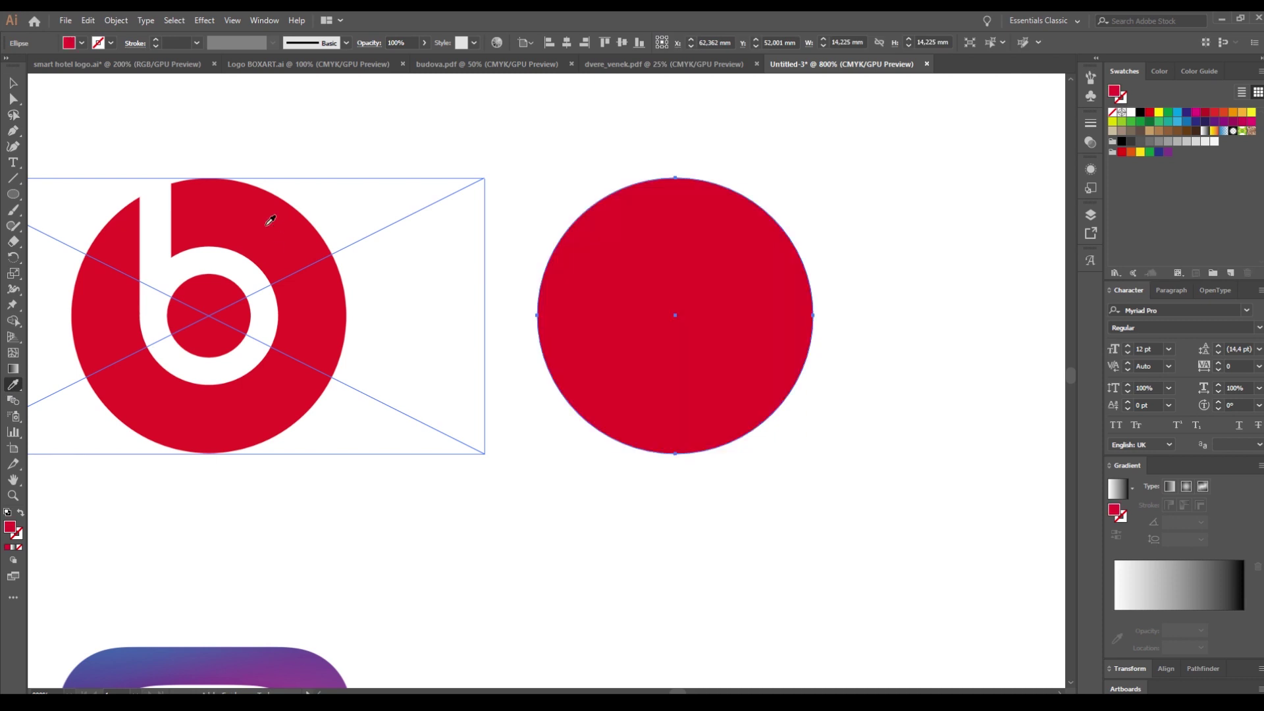
- Move the red circle farther from the reference logo and centre in it a white circle traced from the reference's white ring
drag(584, 302, 708, 302)
click(13, 194)
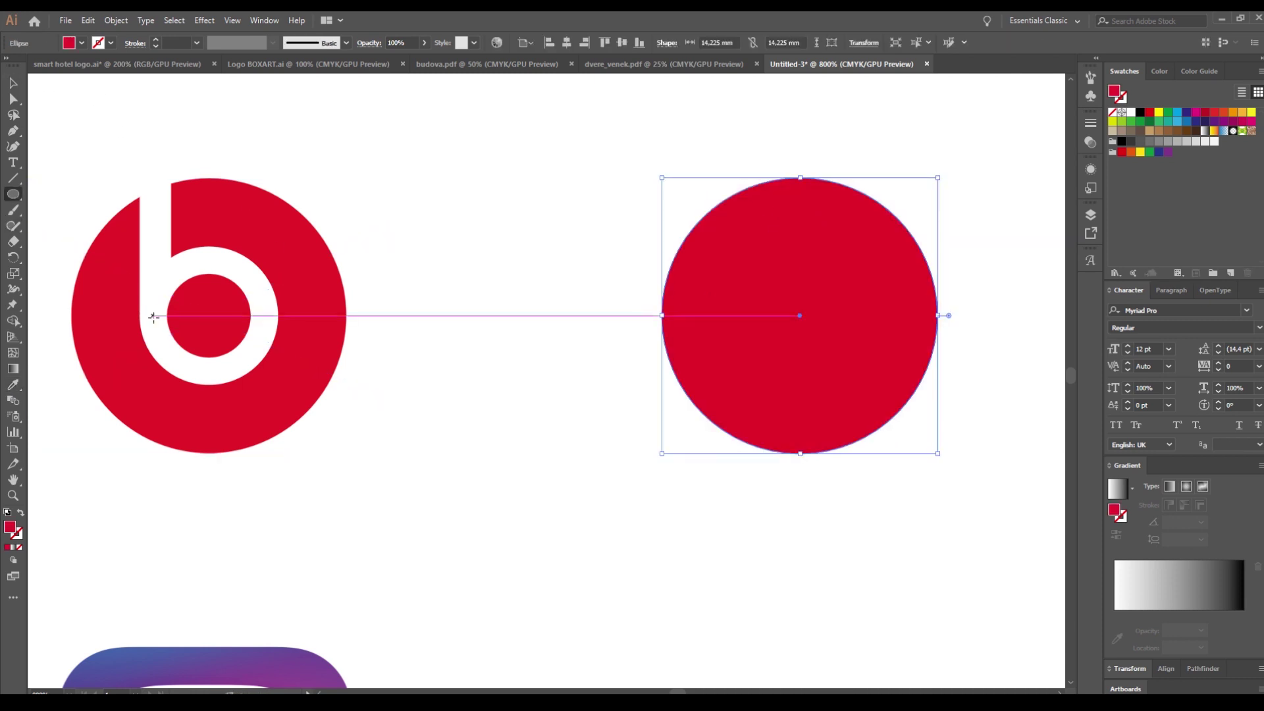
drag(139, 320, 279, 324)
key(i)
click(91, 108)
key(v)
drag(169, 399, 760, 326)
click(579, 340)
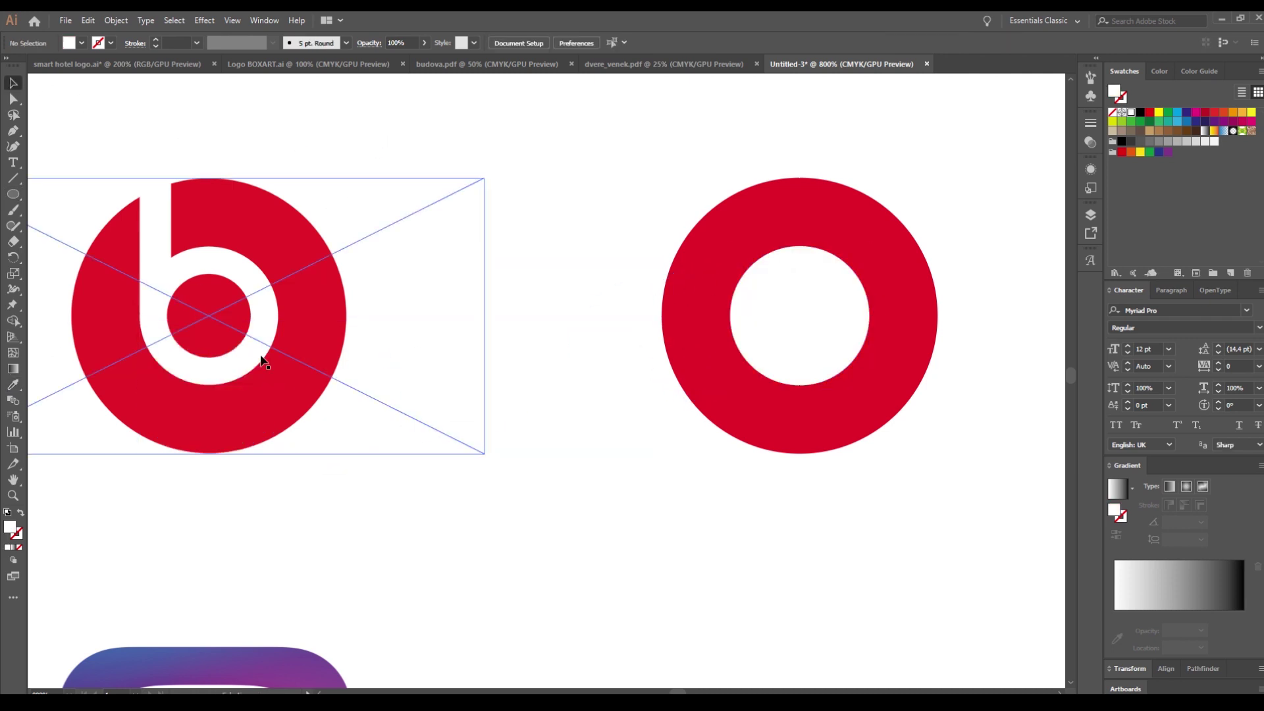
- Trace the reference logo's inner circle, about 4.3 mm wide, centre it in the white circle and fill it with the logo red
click(12, 195)
drag(209, 358, 252, 321)
key(v)
drag(184, 364, 774, 322)
key(i)
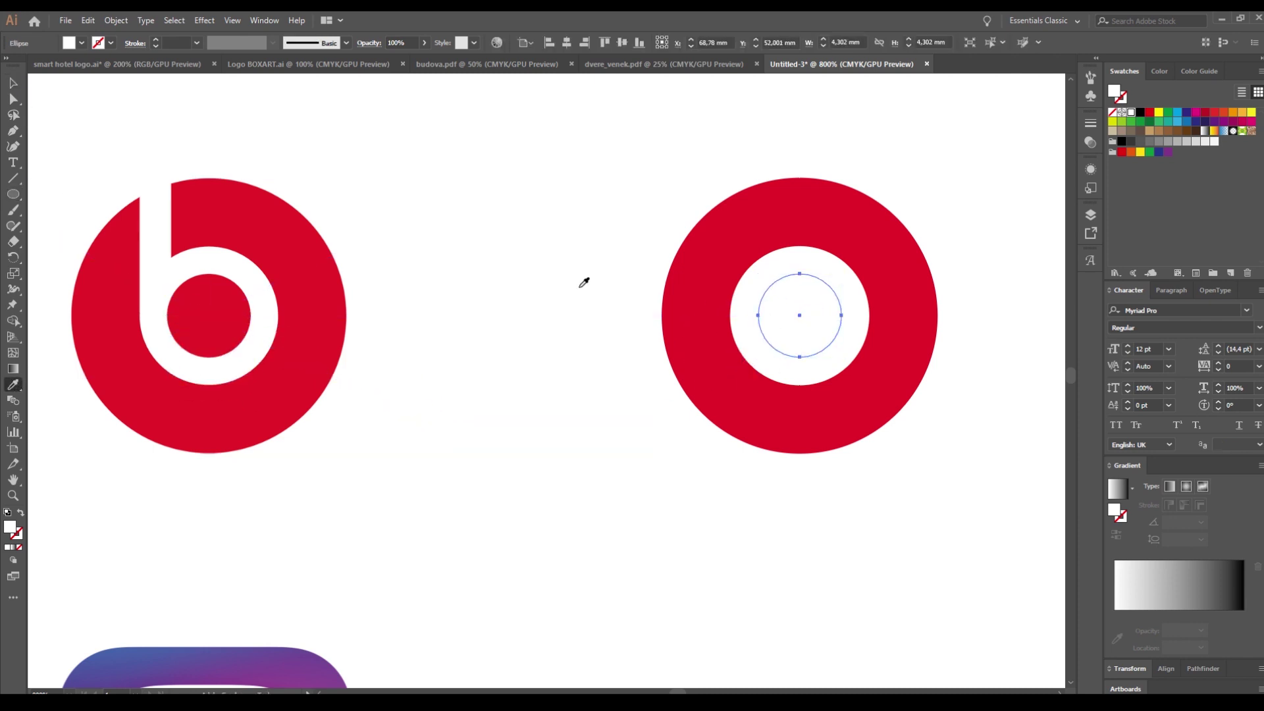
click(706, 263)
click(38, 209)
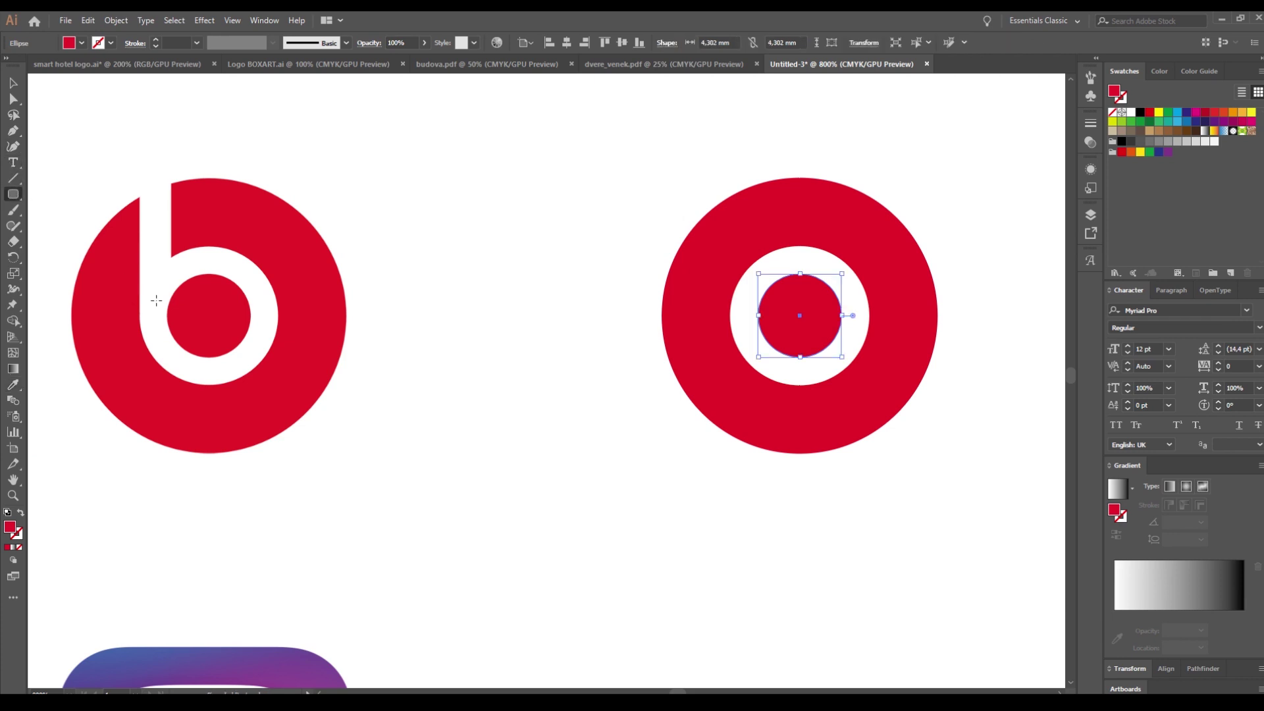
drag(730, 315, 759, 176)
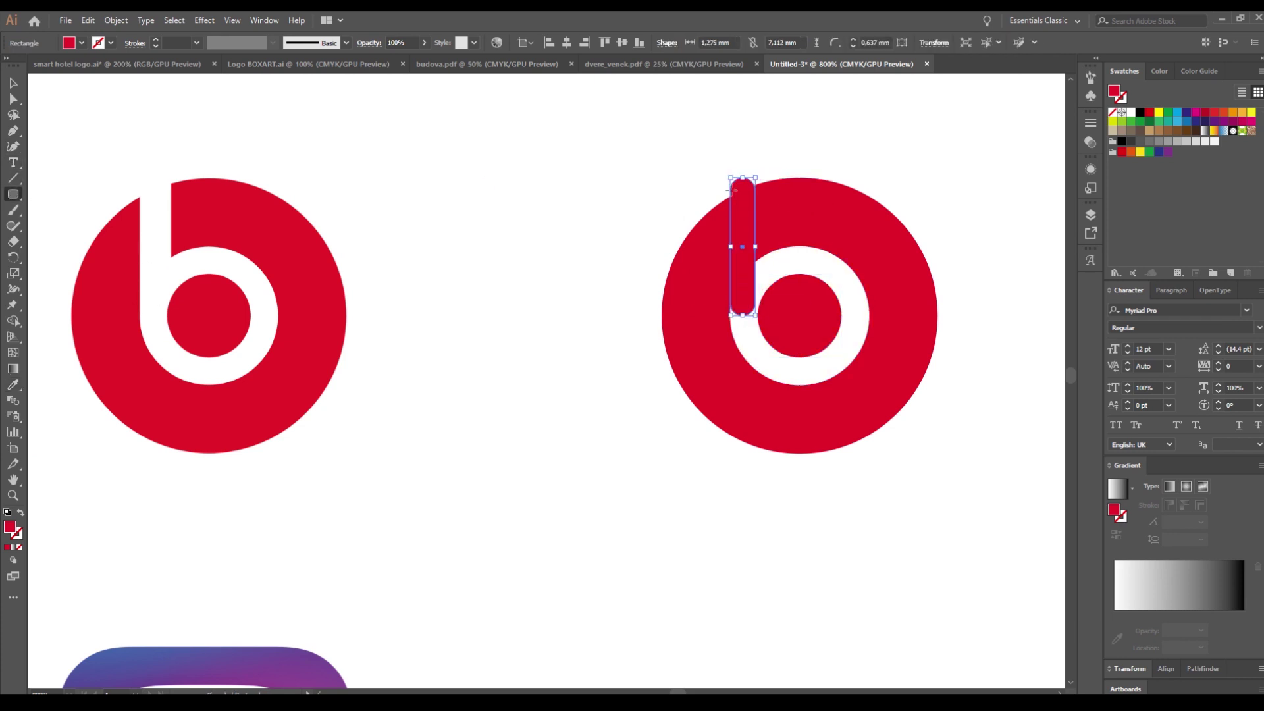
key(Delete)
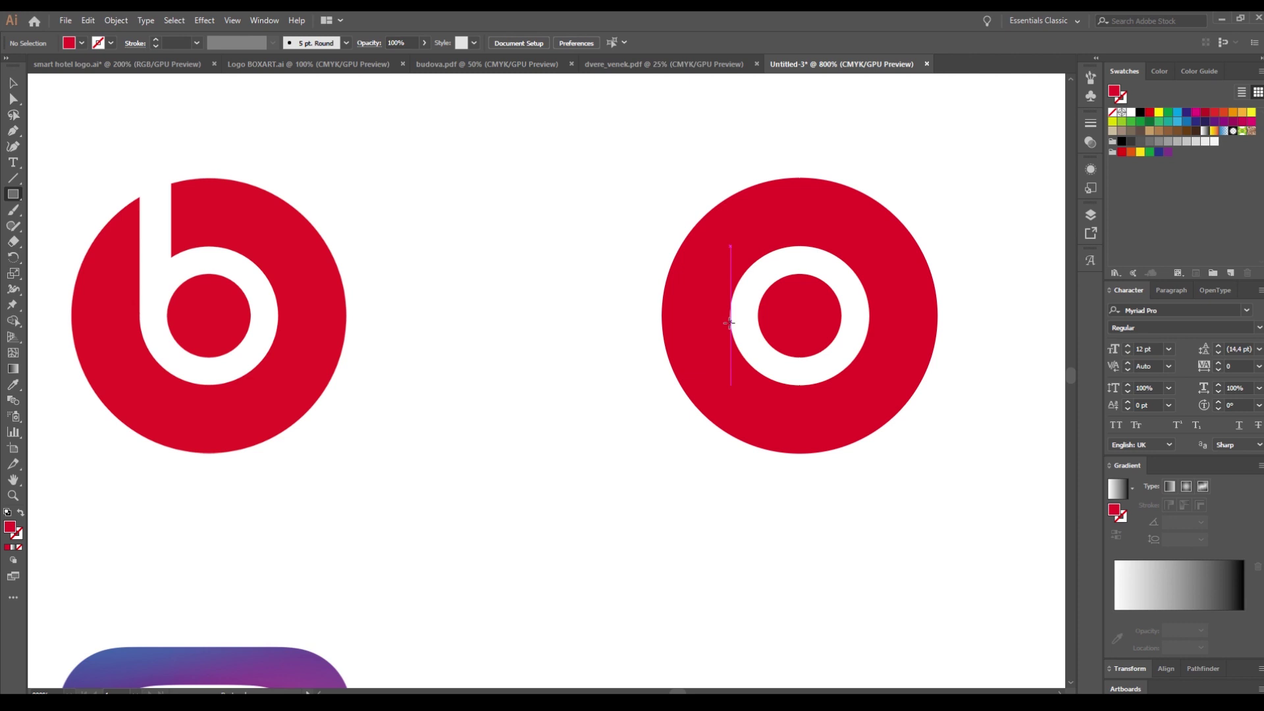
- Draw the letter's stem as a sharp-cornered white rectangle about 1.4 by 8.5 mm, rising from the inner circle's left edge
drag(759, 316, 730, 152)
click(13, 385)
click(517, 148)
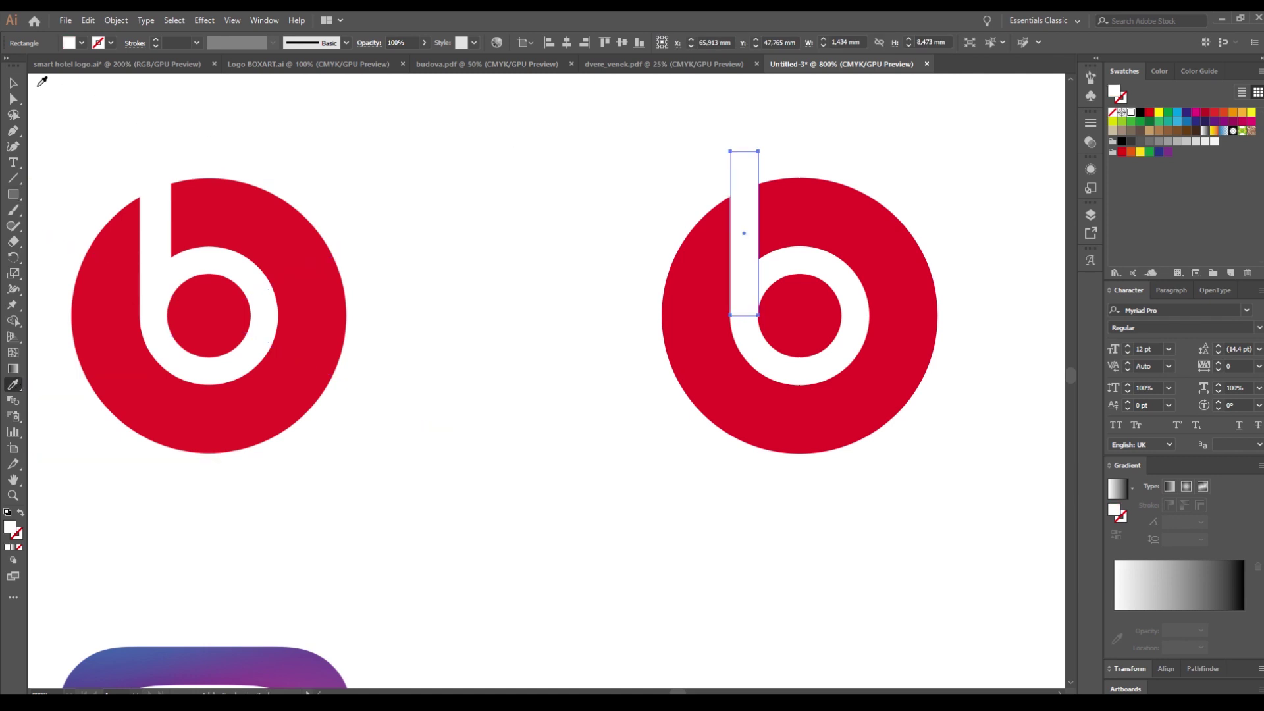
click(13, 83)
click(504, 173)
scroll(750, 198, down, 1)
drag(794, 271, 606, 331)
scroll(554, 315, up, 3)
click(556, 317)
scroll(583, 352, up, 4)
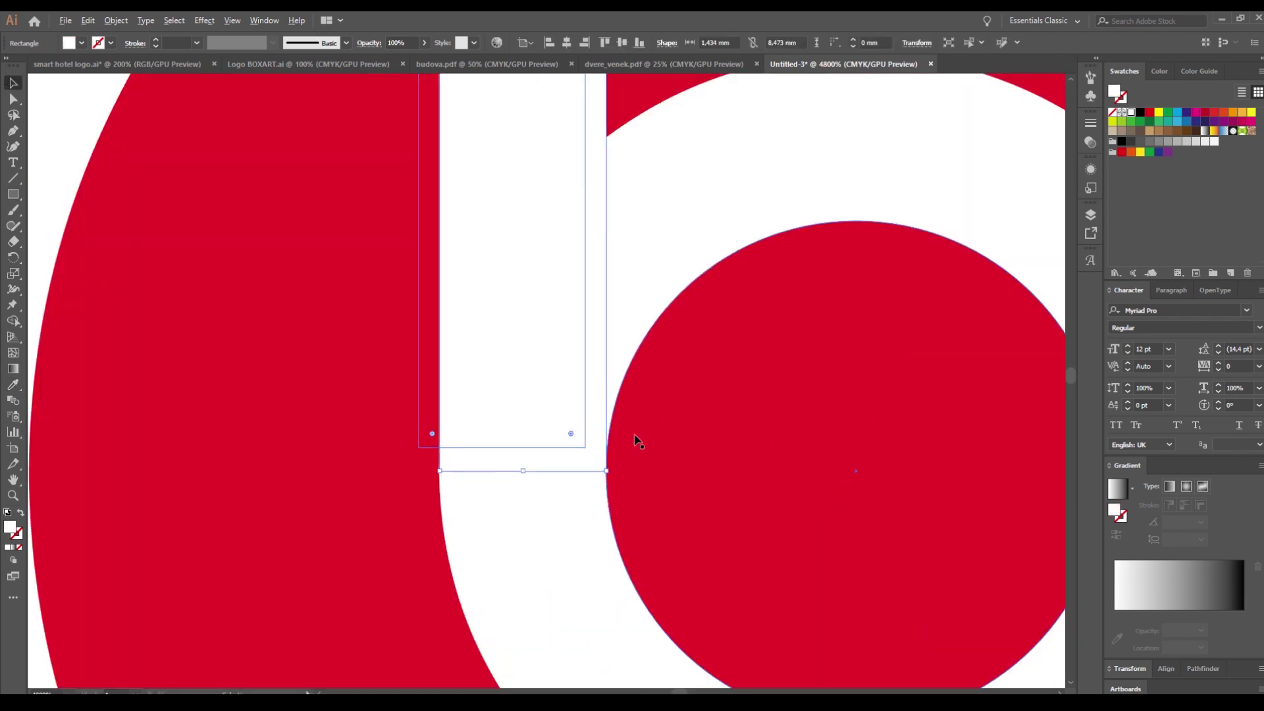
- Select all shapes of the redrawn logo and split them at their overlaps with the Pathfinder Divide operation
scroll(600, 476, down, 5)
drag(478, 235, 856, 600)
drag(740, 519, 610, 382)
click(1128, 668)
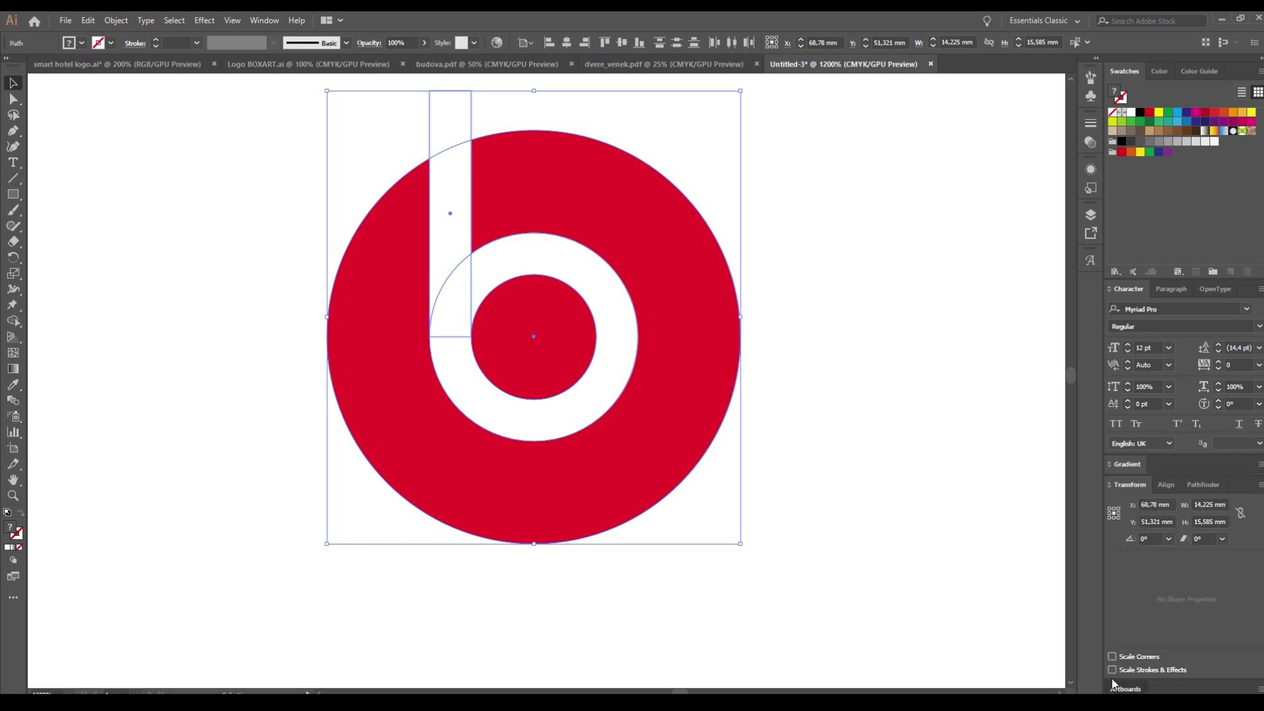
click(1177, 412)
click(1193, 413)
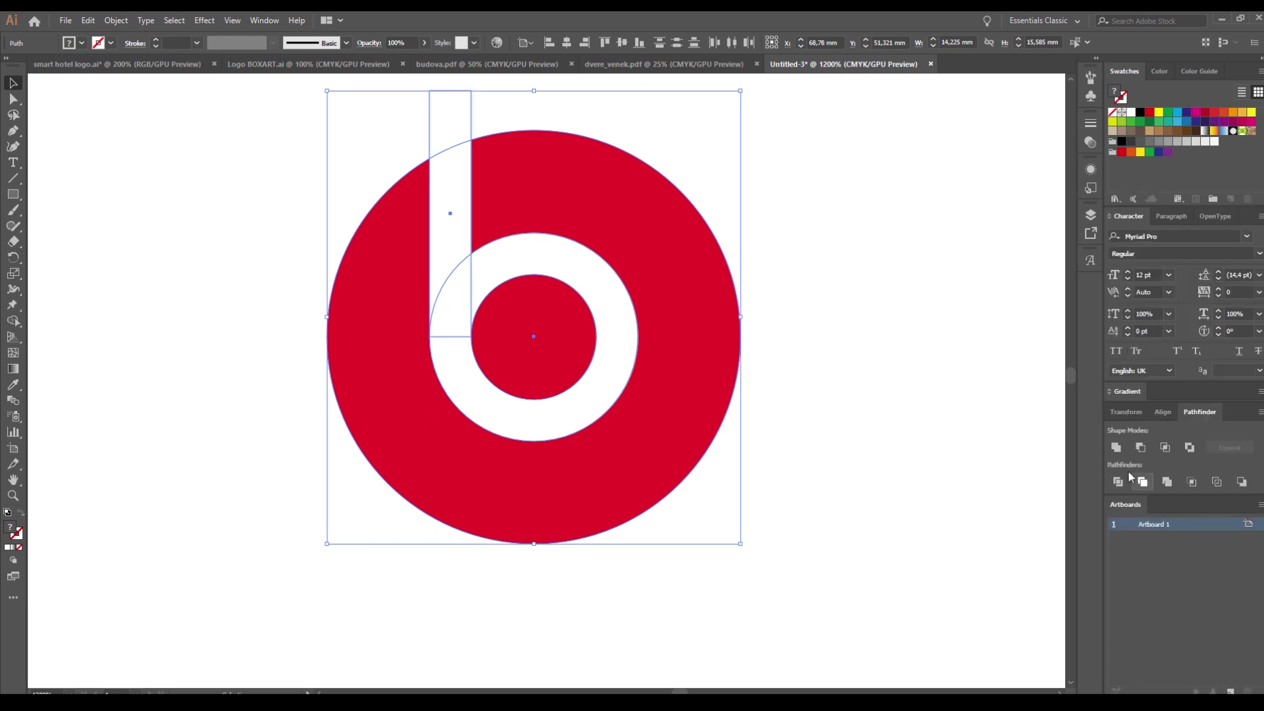
click(1140, 449)
key(ctrl+z)
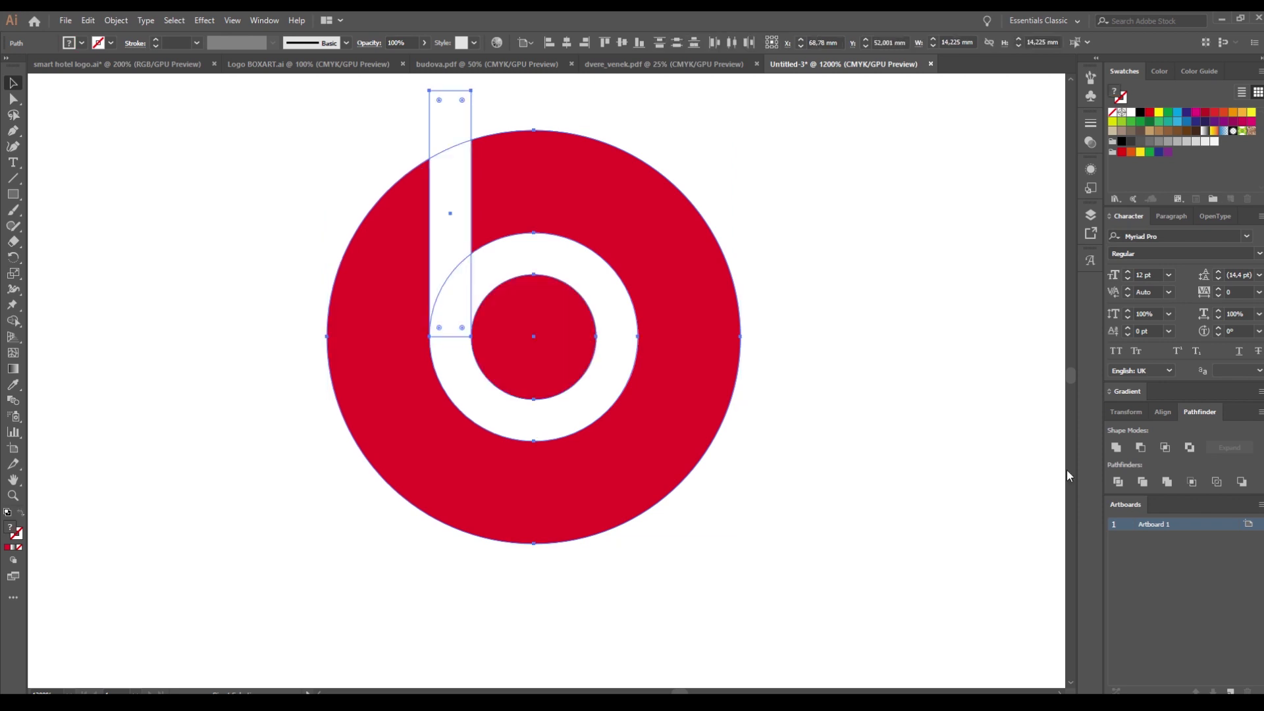
click(1118, 482)
click(858, 403)
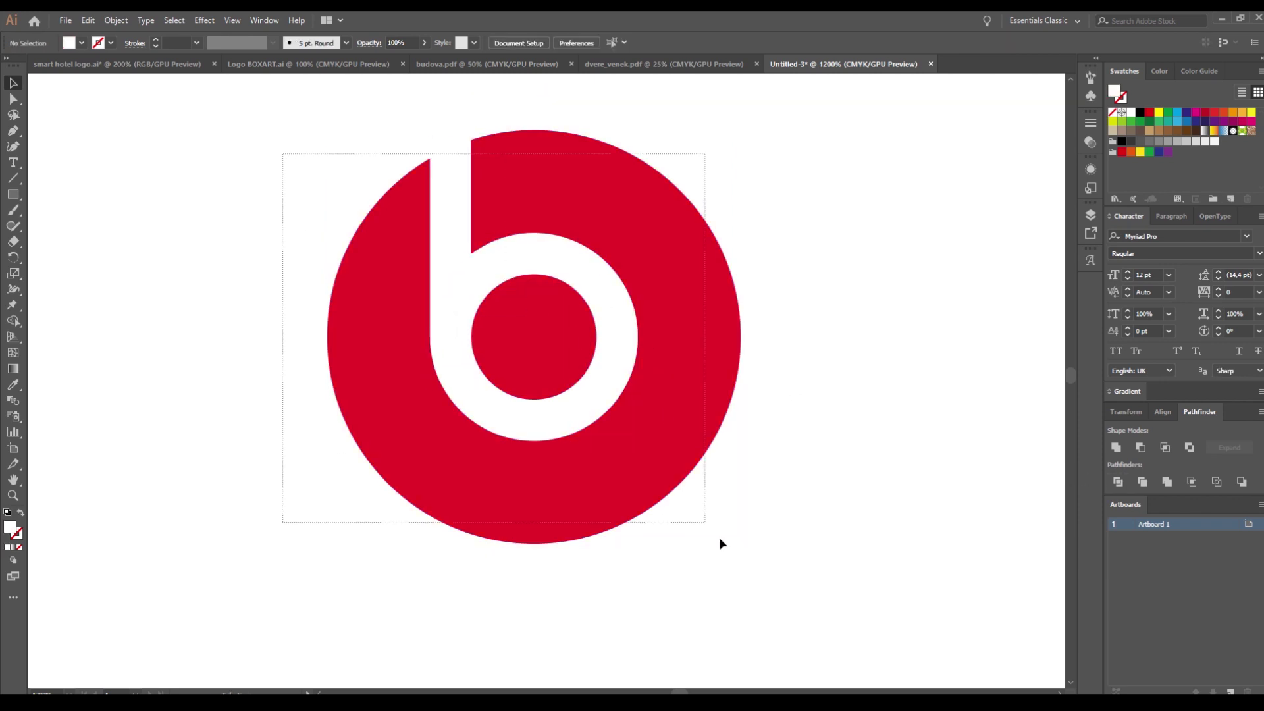
- Move the redrawn red emblem closer to its reference logo
scroll(509, 460, down, 1)
drag(591, 418, 382, 506)
drag(378, 503, 731, 445)
drag(807, 414, 735, 421)
scroll(650, 480, down, 1)
drag(613, 547, 525, 221)
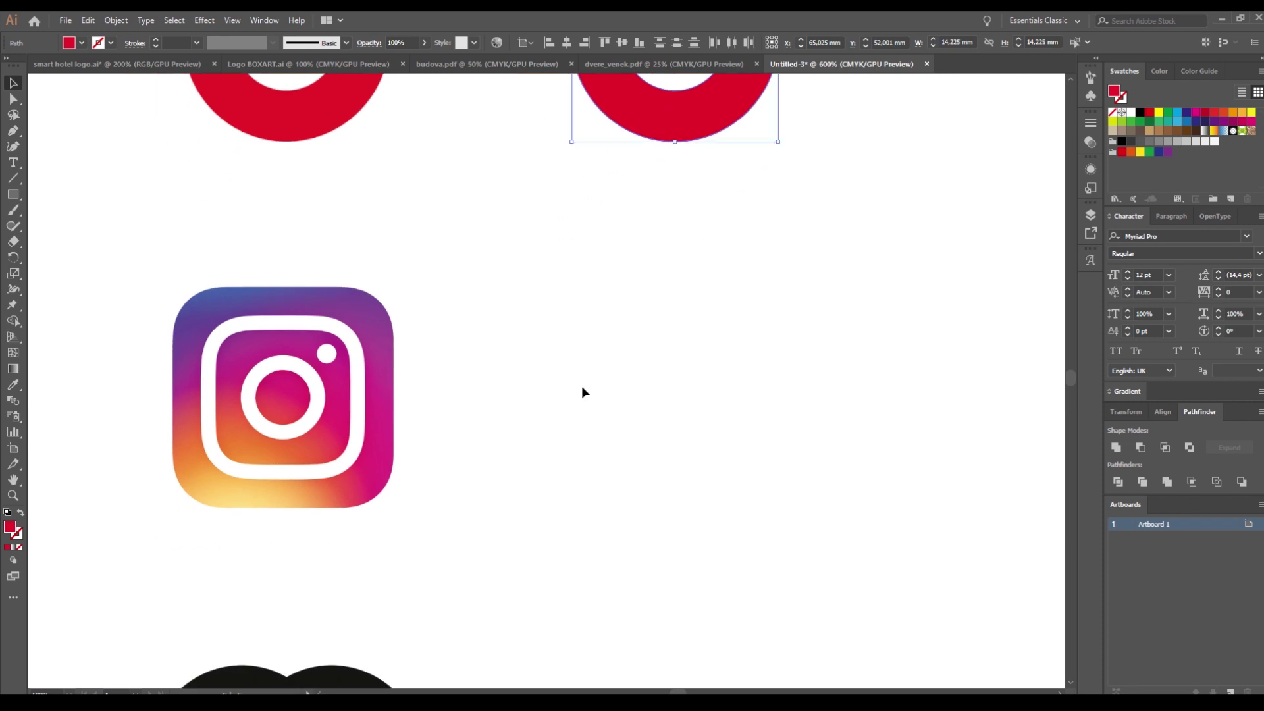
- Trace the Instagram icon's outline with a red square about 15.2 mm wide, round its corners about 3.2 mm, and place it beside the icon
click(583, 392)
key(m)
scroll(198, 323, up, 1)
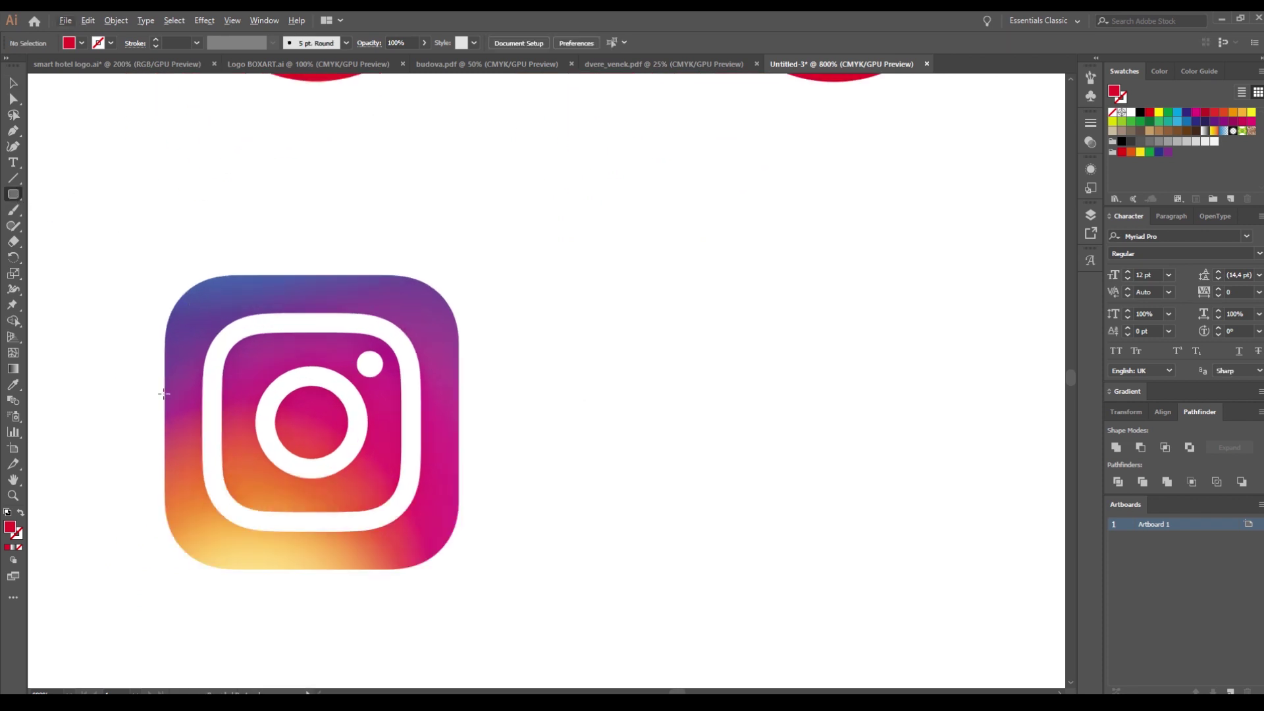
drag(166, 392, 460, 412)
key(v)
drag(356, 578, 365, 459)
drag(246, 359, 220, 337)
drag(221, 422, 720, 421)
click(535, 417)
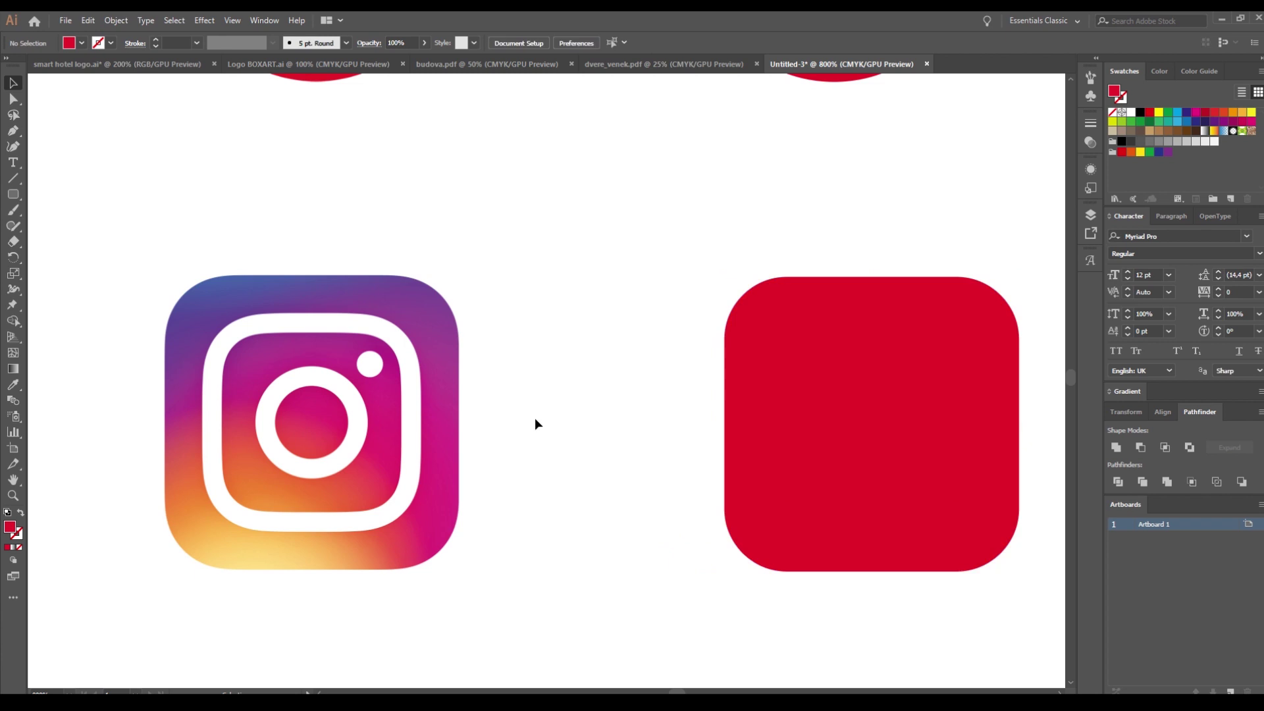
- Draw a red square about 2 mm wide between the icon and the rounded square, and duplicate it into a column of four
key(m)
drag(409, 205, 547, 409)
click(14, 82)
- Fill the lowest small square with the icon's pale yellow and the one above it with the icon's blue
key(i)
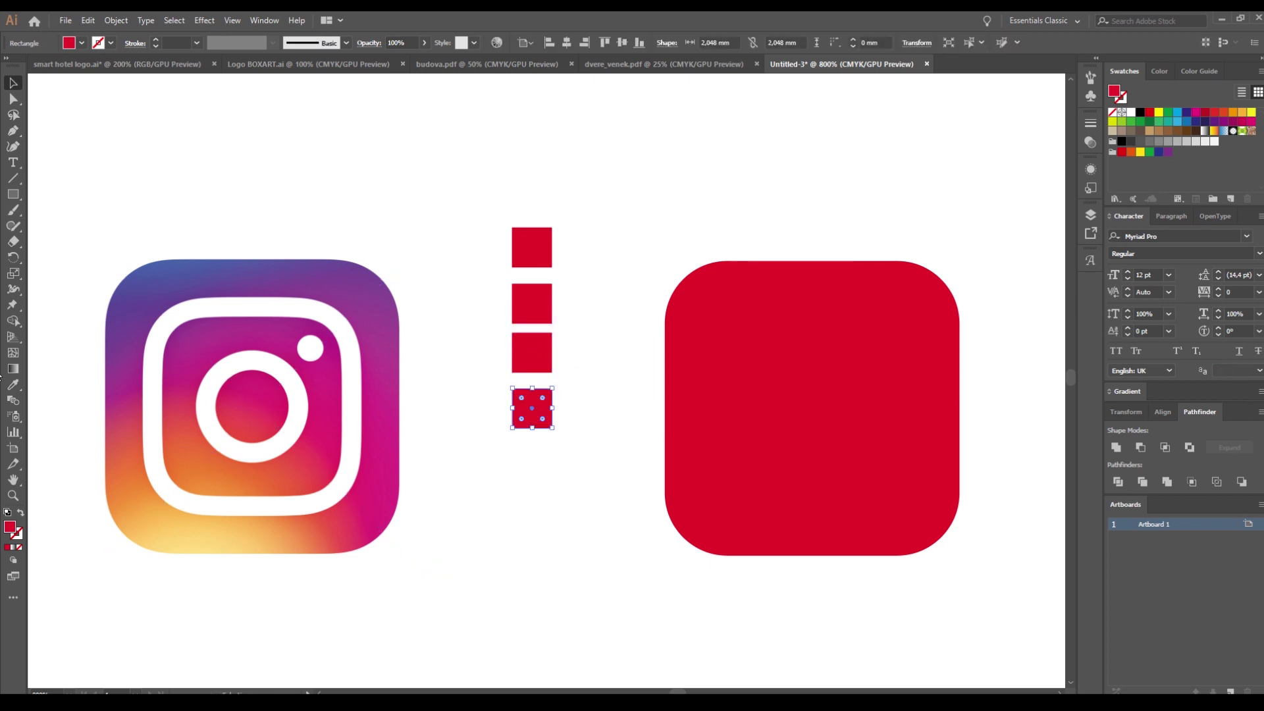
click(194, 551)
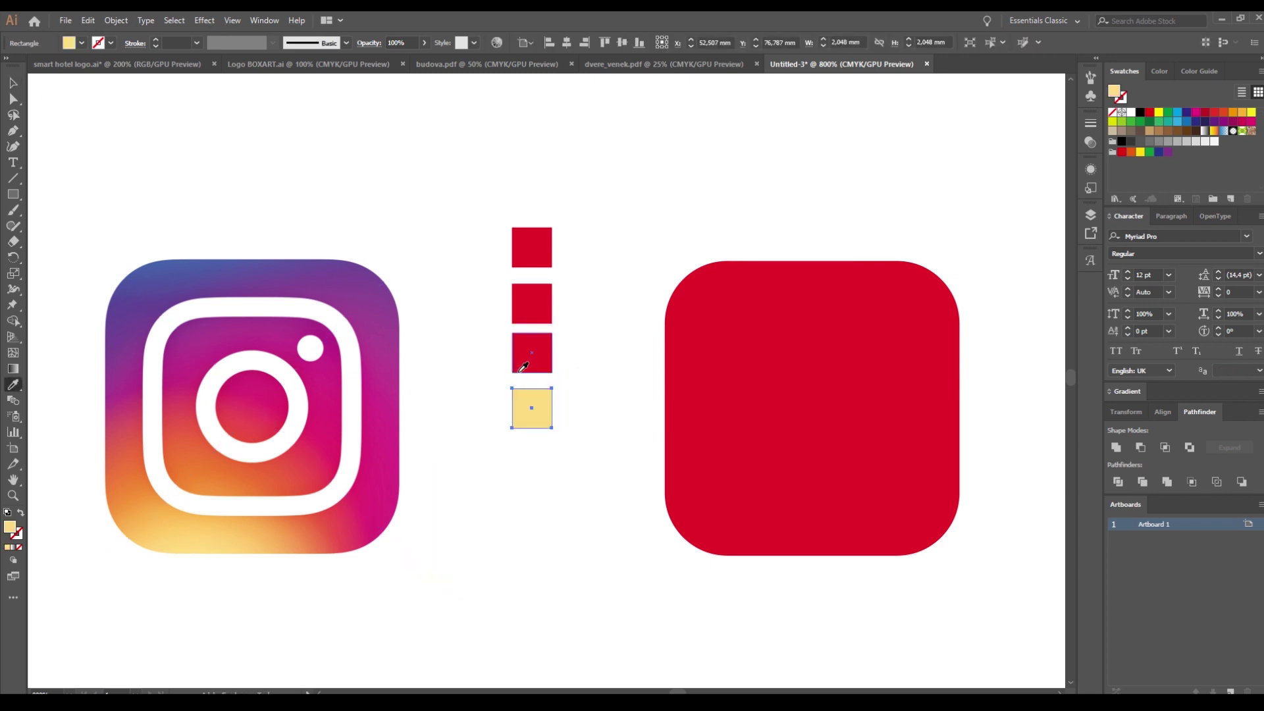
ctrl+click(532, 352)
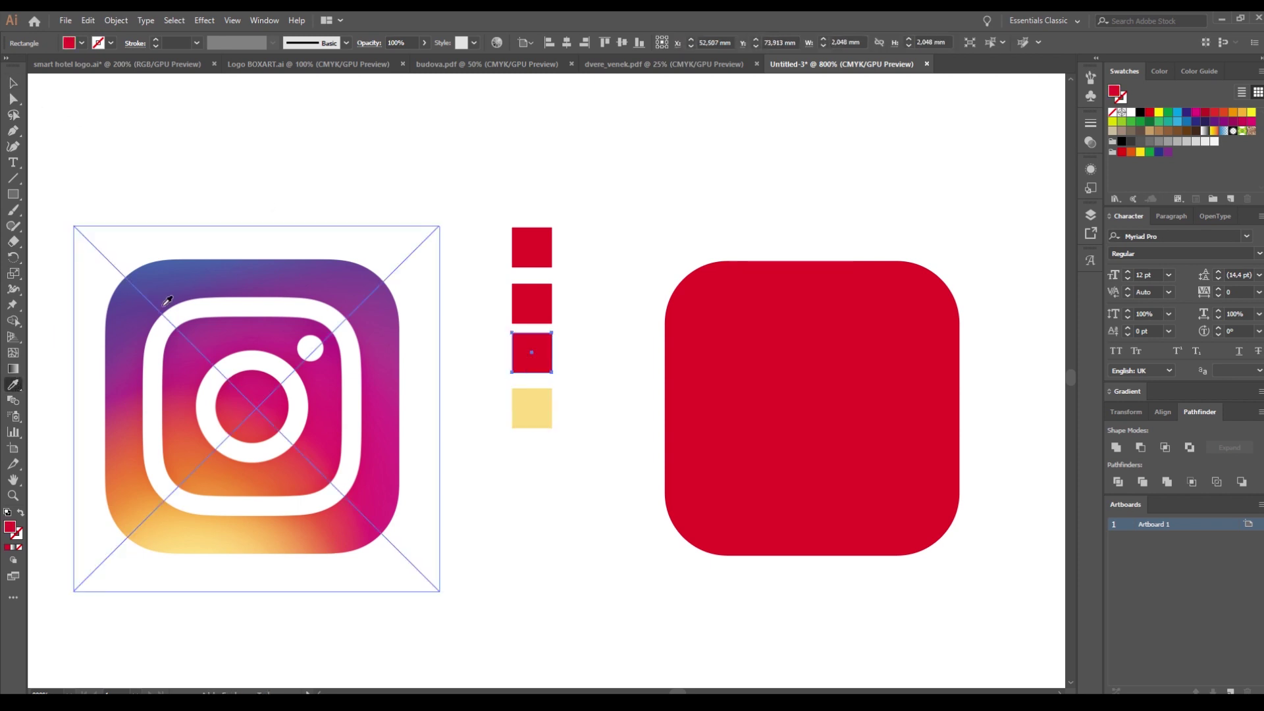
click(170, 264)
- Fill the second small square from the top with the icon's magenta and the topmost one with its purple
key(v)
click(532, 303)
click(13, 384)
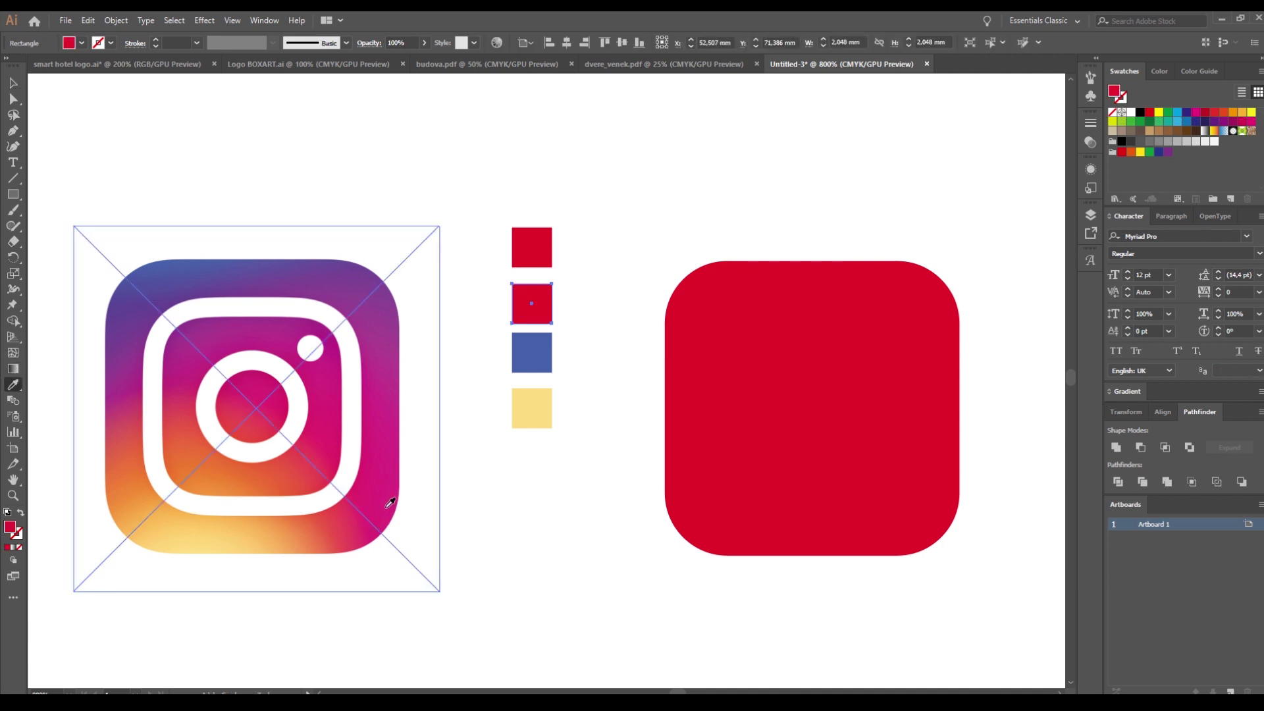
click(380, 516)
key(v)
click(498, 211)
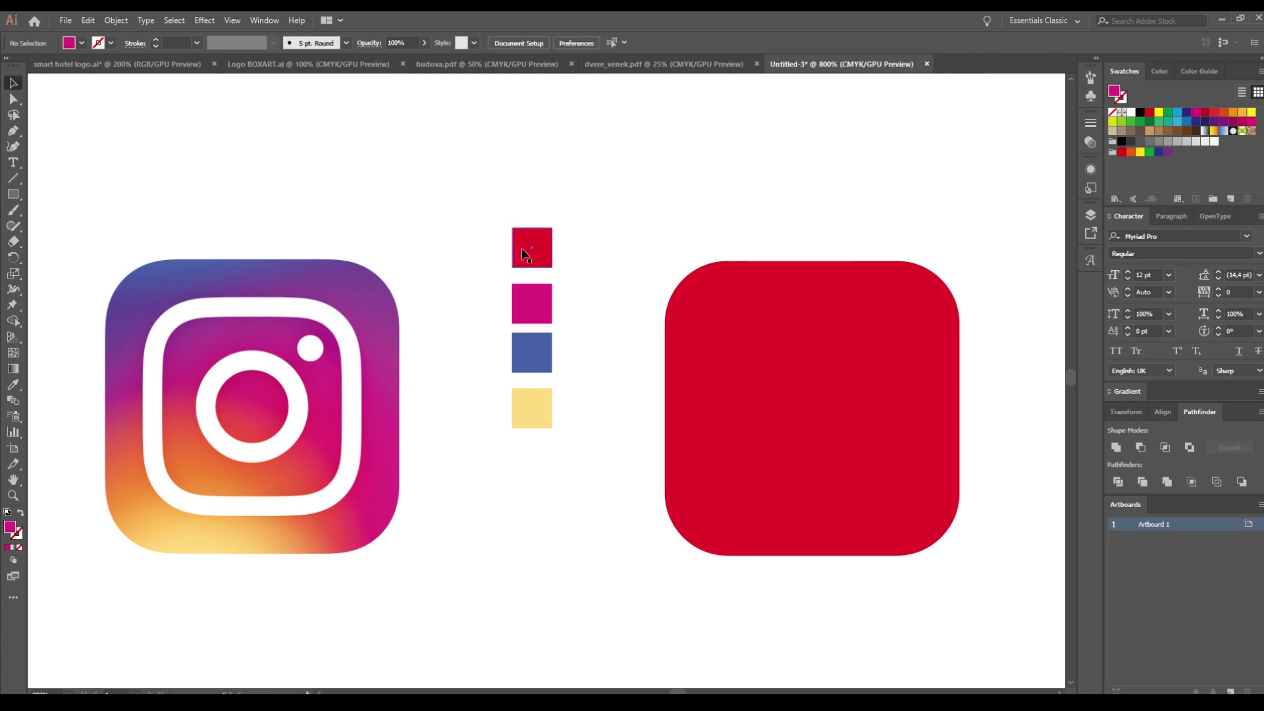
click(525, 254)
key(i)
click(372, 283)
- Rearrange the four colour squares into two rows, blue and purple above pale yellow and magenta
key(v)
drag(538, 251, 572, 235)
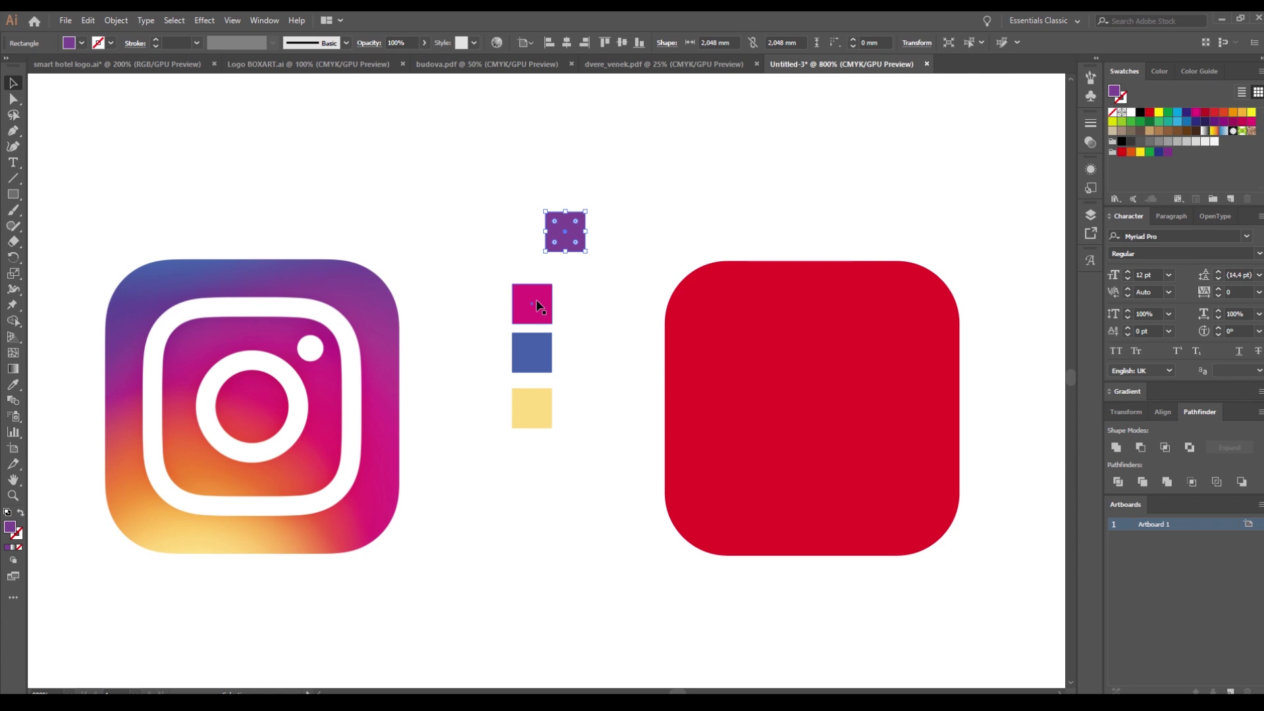
drag(537, 301, 557, 296)
drag(529, 341, 482, 227)
drag(525, 406, 485, 296)
- Save the purple, blue, pale yellow and magenta of the small squares as new swatches
click(712, 403)
drag(750, 440, 698, 408)
click(1110, 392)
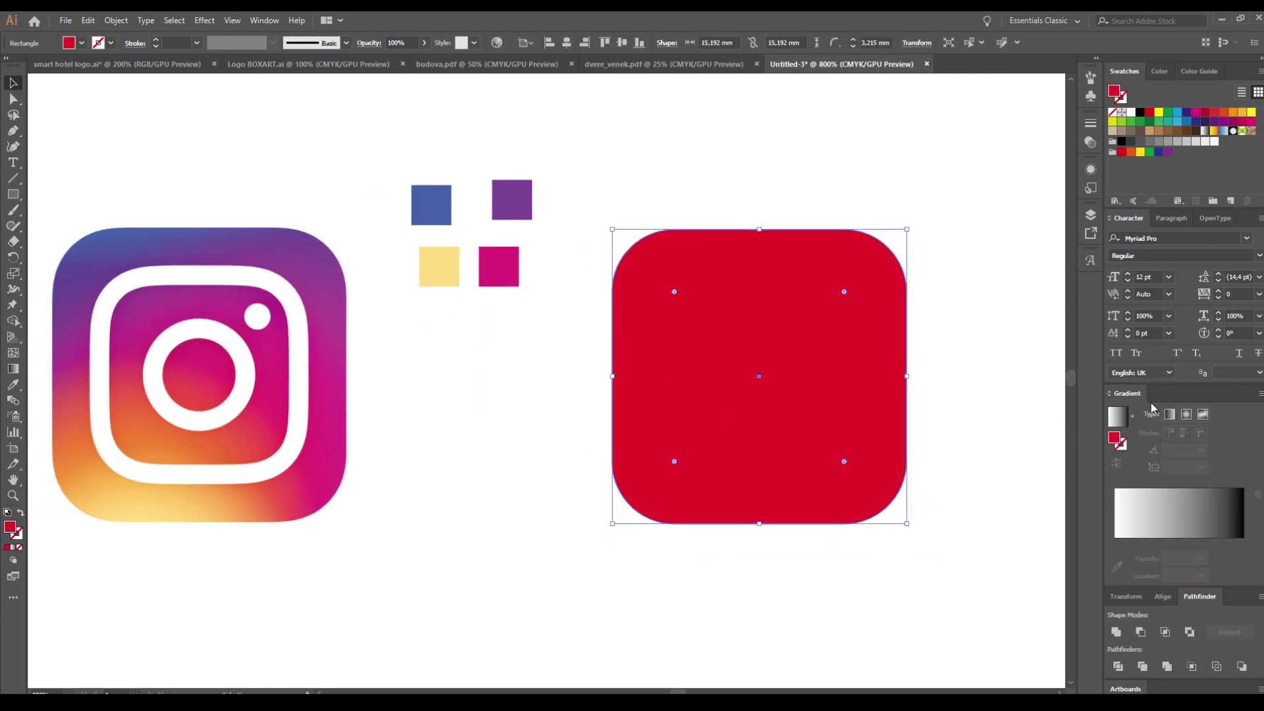
click(512, 199)
click(1230, 199)
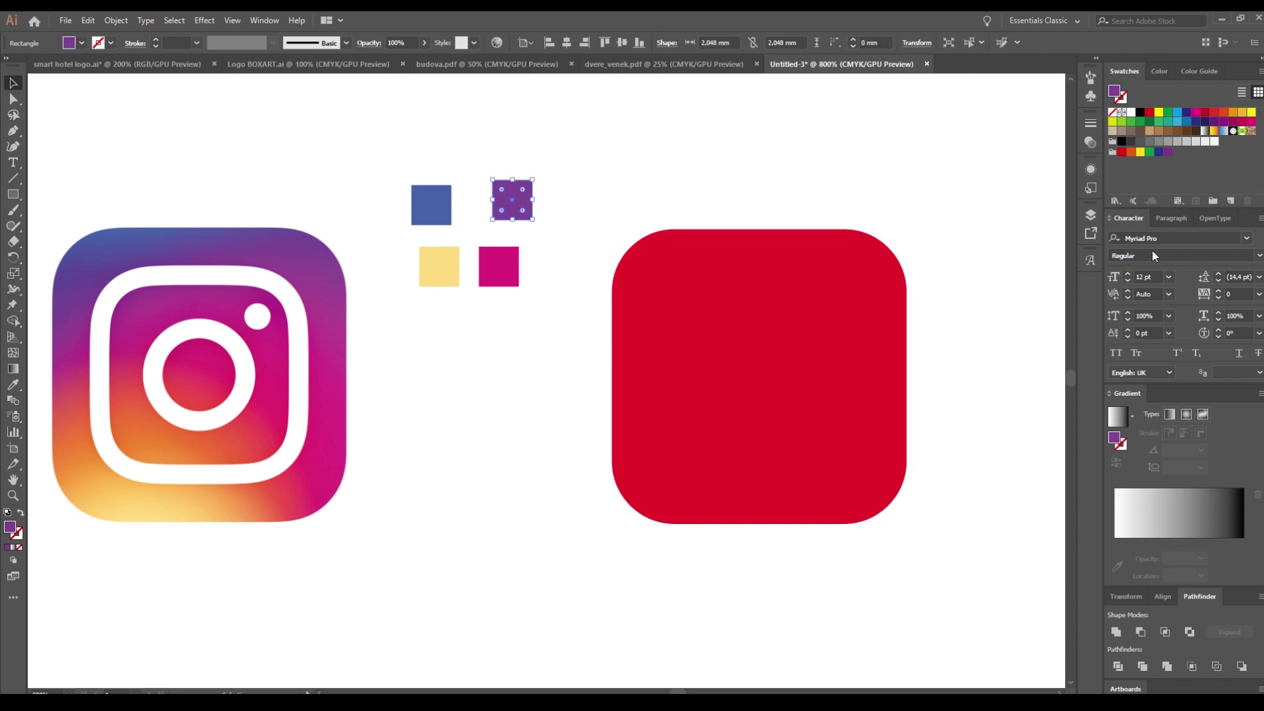
click(449, 216)
click(427, 266)
click(1230, 200)
click(498, 266)
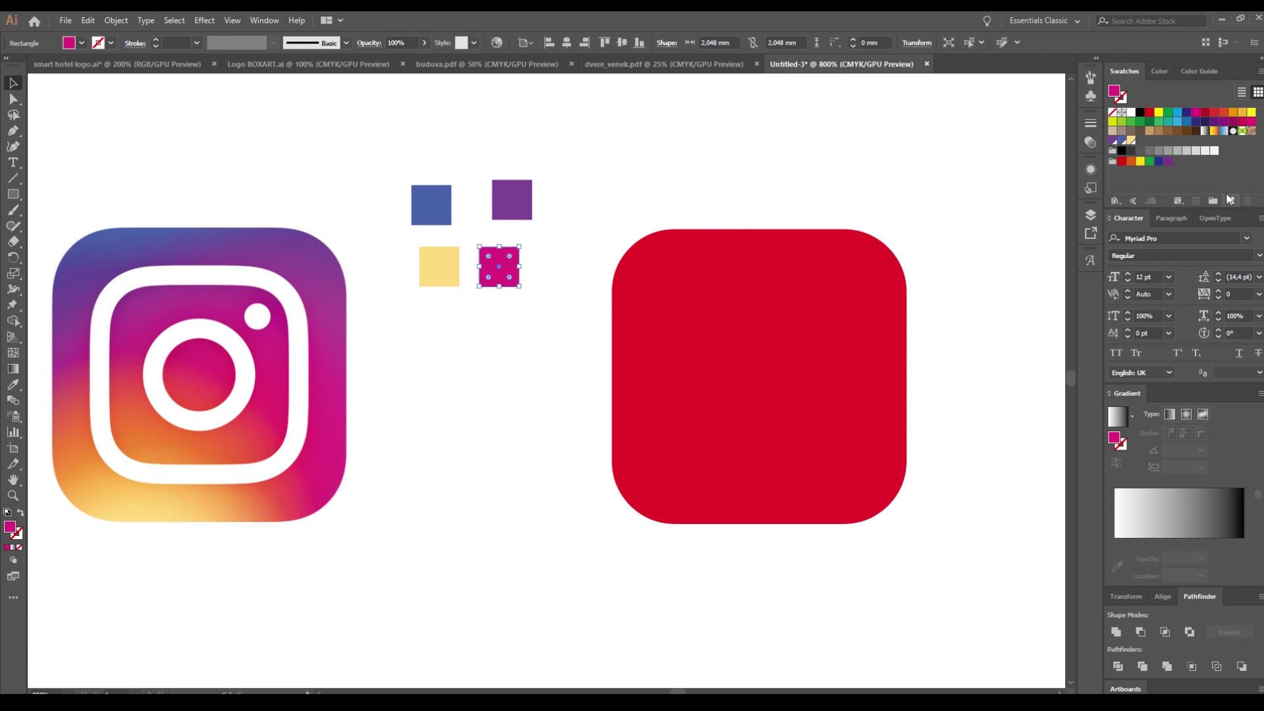
- Apply a freeform gradient to the large rounded square, colouring its upper-right point purple and its upper-left point blue
click(822, 294)
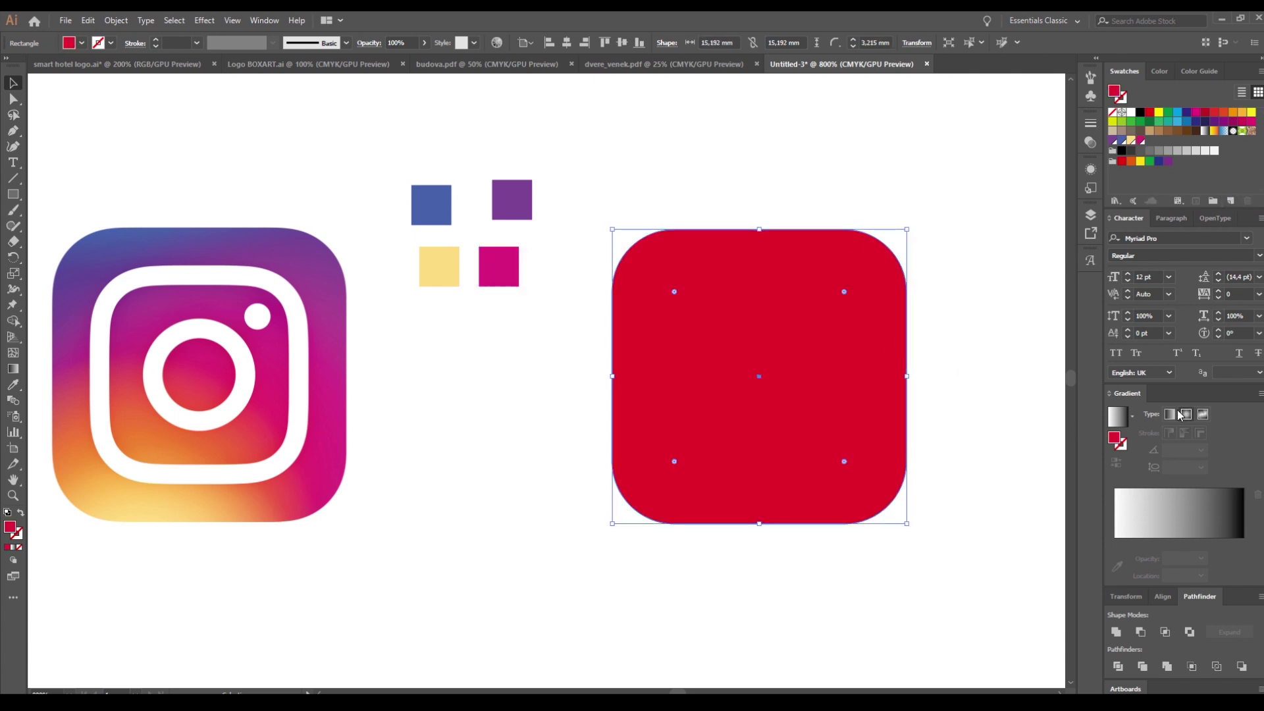
click(1203, 414)
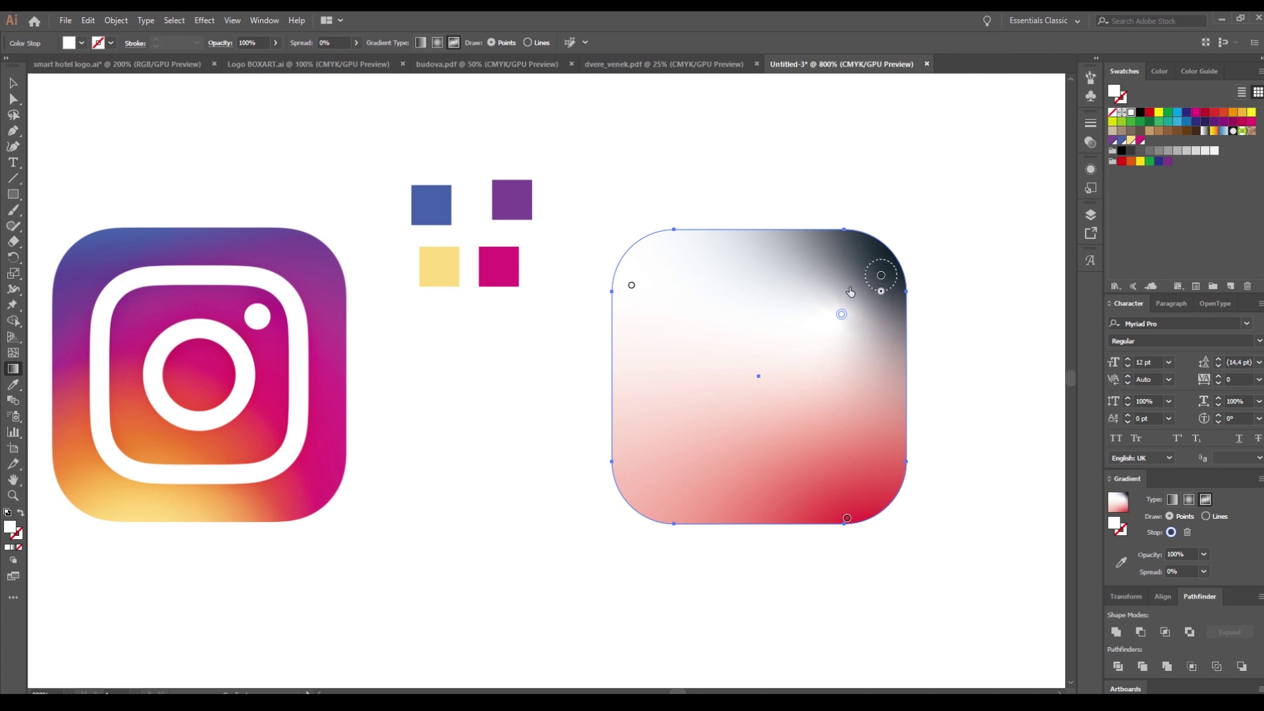
click(881, 275)
click(789, 356)
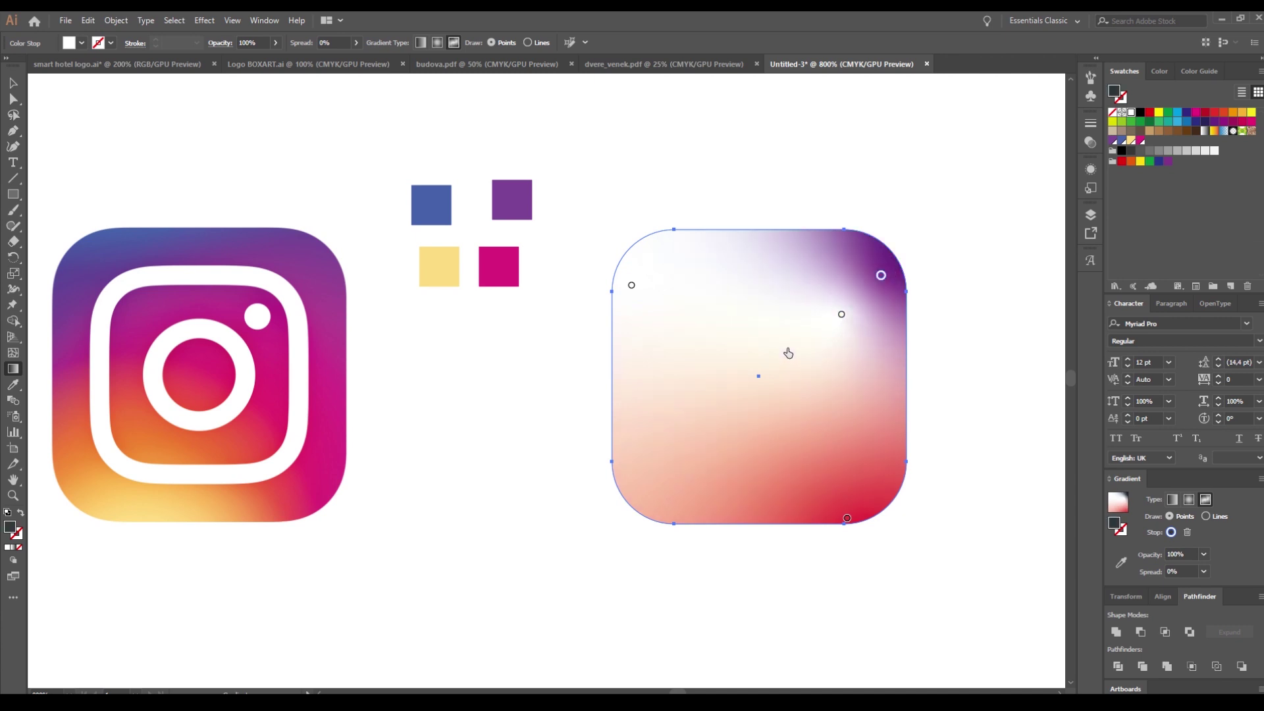
click(569, 343)
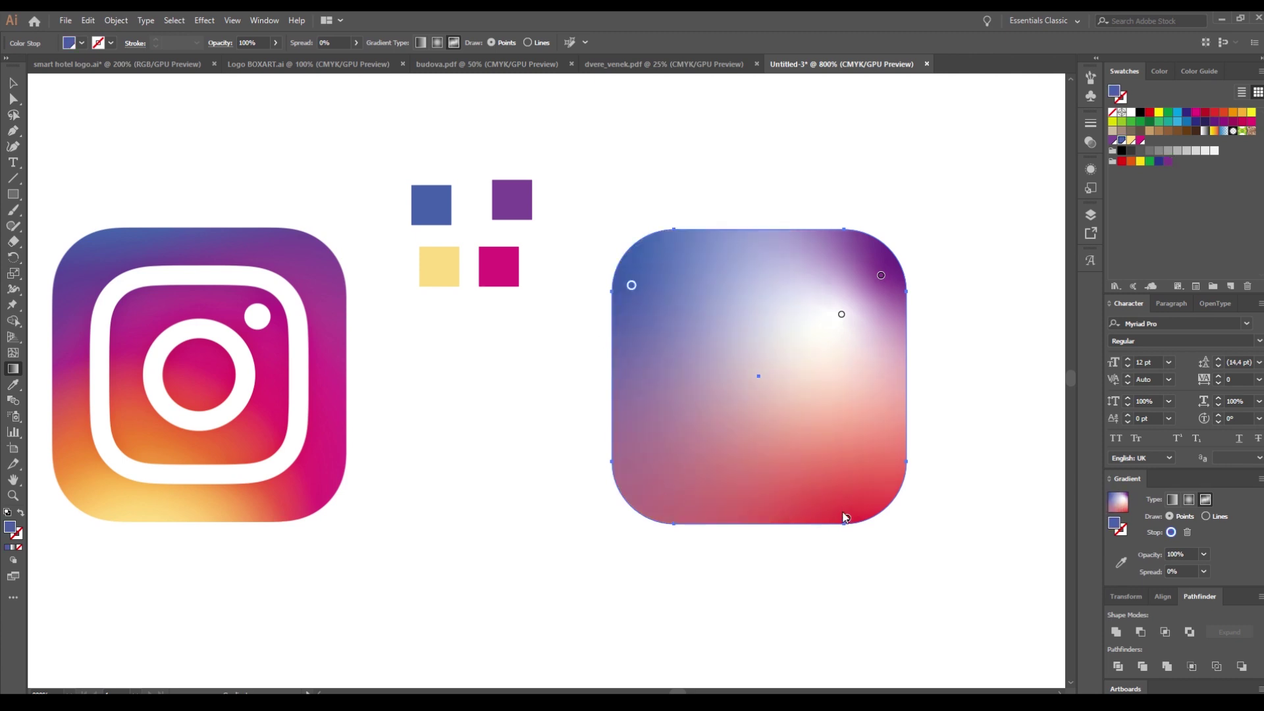
- Shift the inner gradient point toward the centre, move the lower-right point to the right edge, and colour both magenta
drag(841, 313, 815, 328)
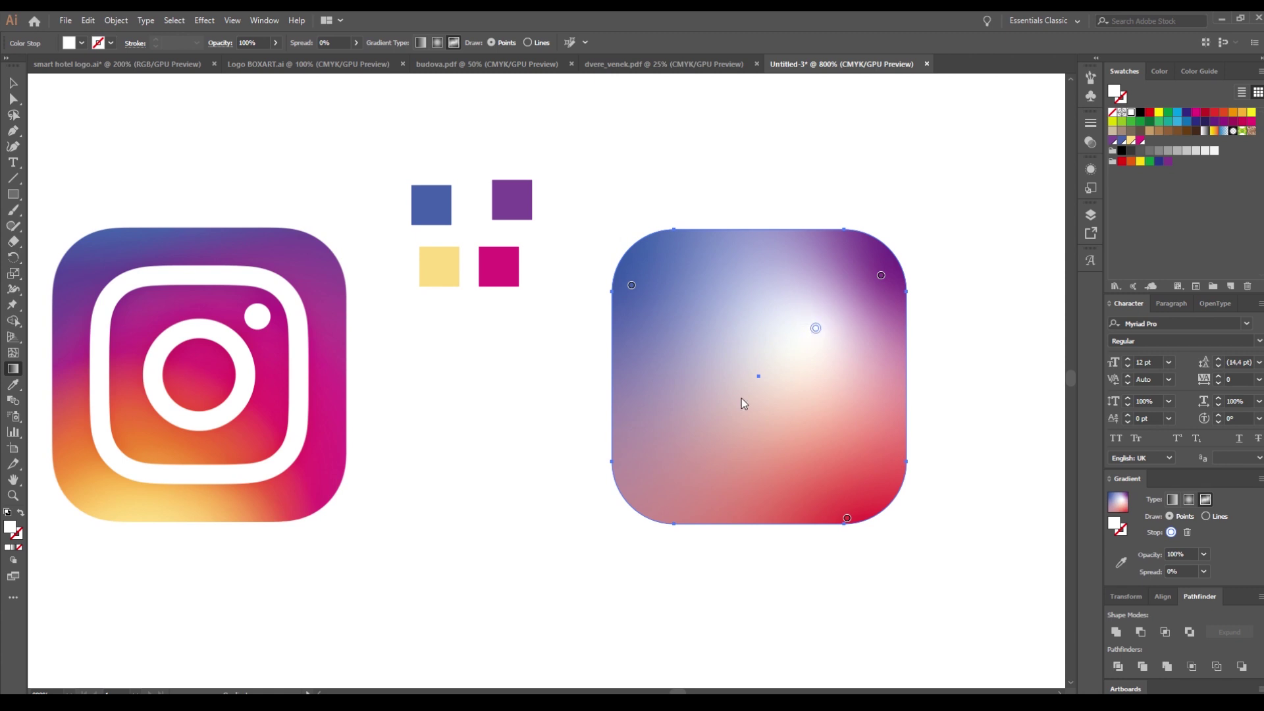
click(768, 382)
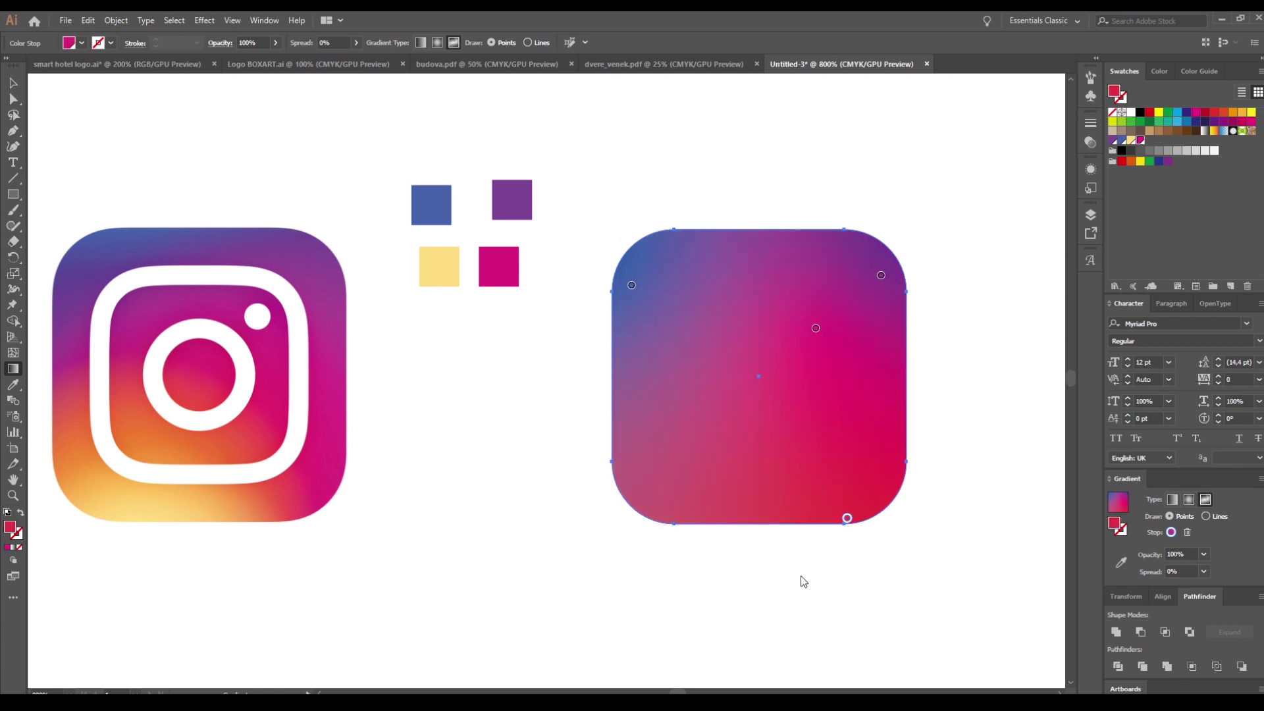
drag(847, 518, 896, 484)
- Add a gradient point in the rounded square's lower-left area, colour it pale yellow and place it near the bottom edge
click(672, 488)
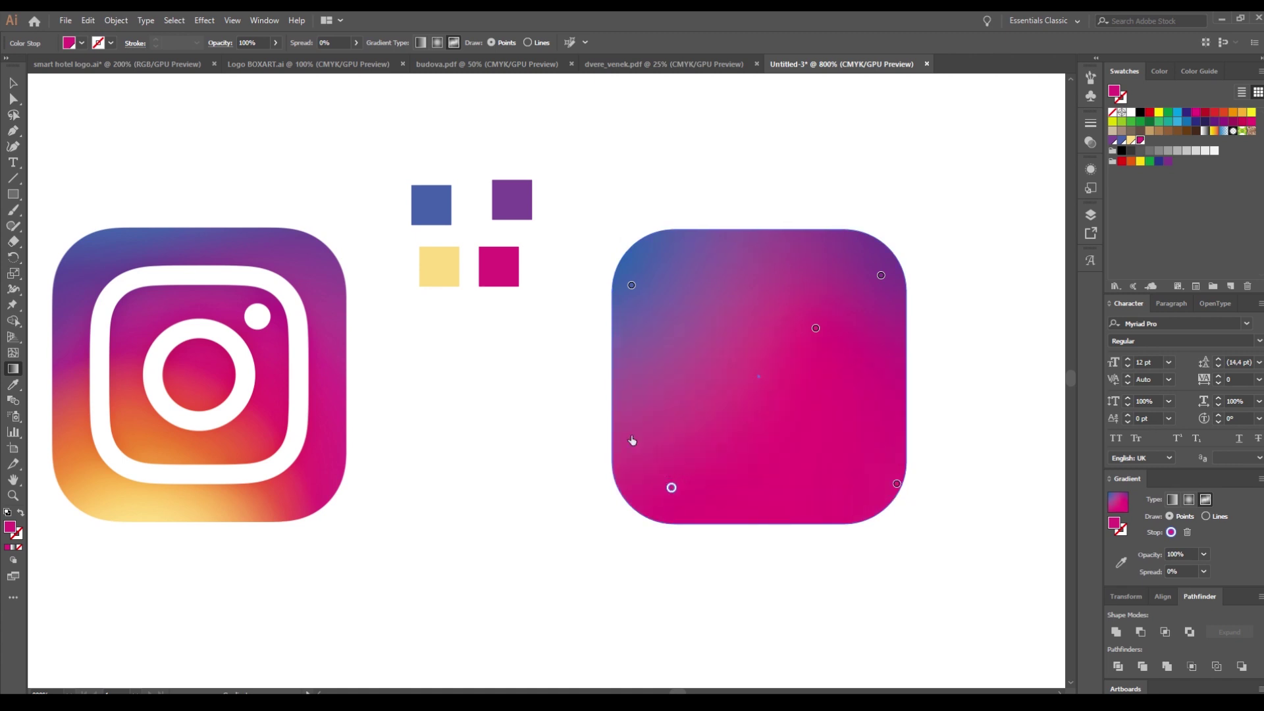
click(615, 546)
drag(669, 493, 673, 536)
click(659, 518)
key(ctrl+z)
key(ctrl+z)
drag(671, 488, 717, 511)
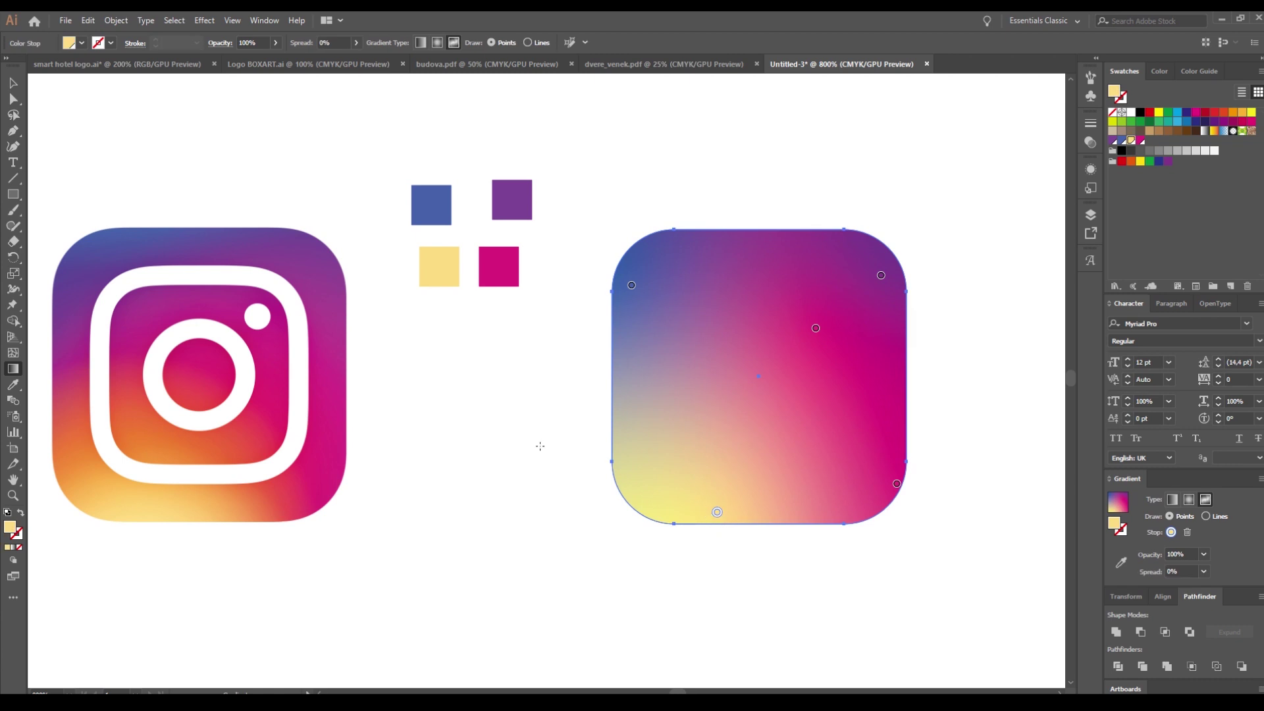
- Move the blue point nearer the upper-left corner, the yellow point slightly left, and the lower magenta point up along the right edge
mouse_move(631, 285)
mouse_down()
mouse_move(665, 243)
mouse_move(656, 280)
mouse_up()
mouse_move(719, 512)
mouse_down()
mouse_move(710, 505)
mouse_move(714, 529)
mouse_up()
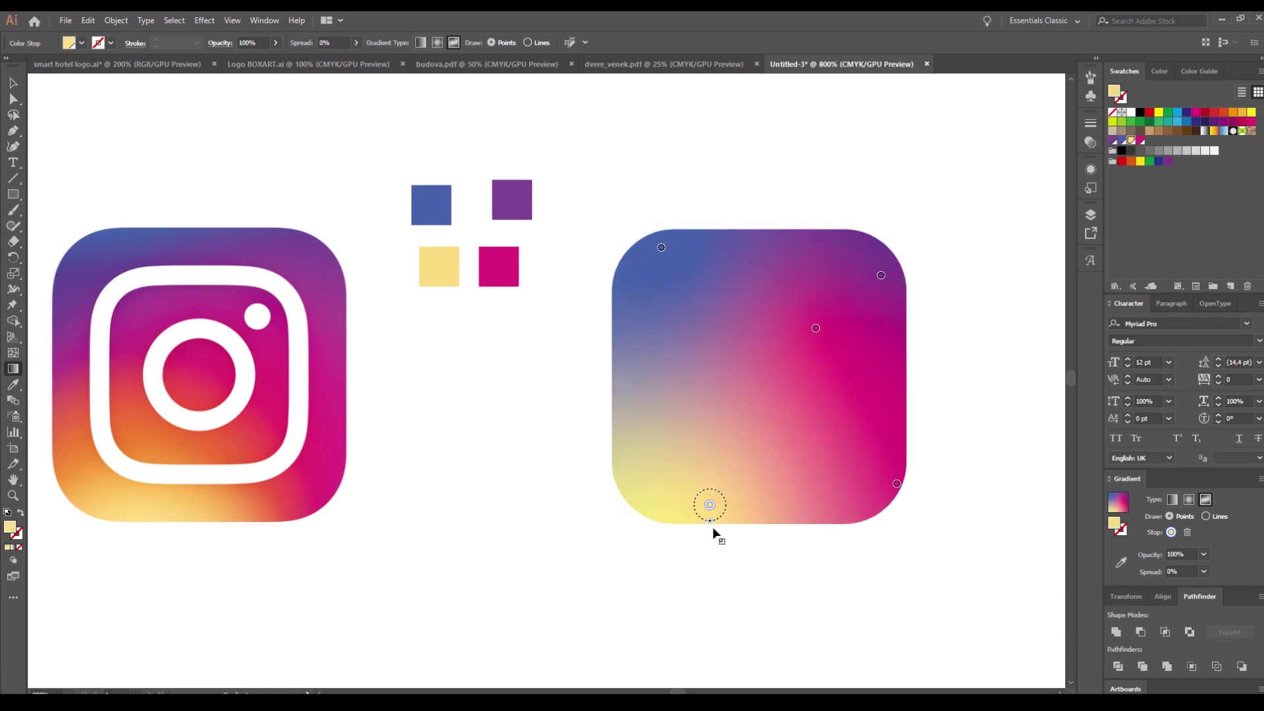
click(896, 482)
drag(889, 495, 907, 449)
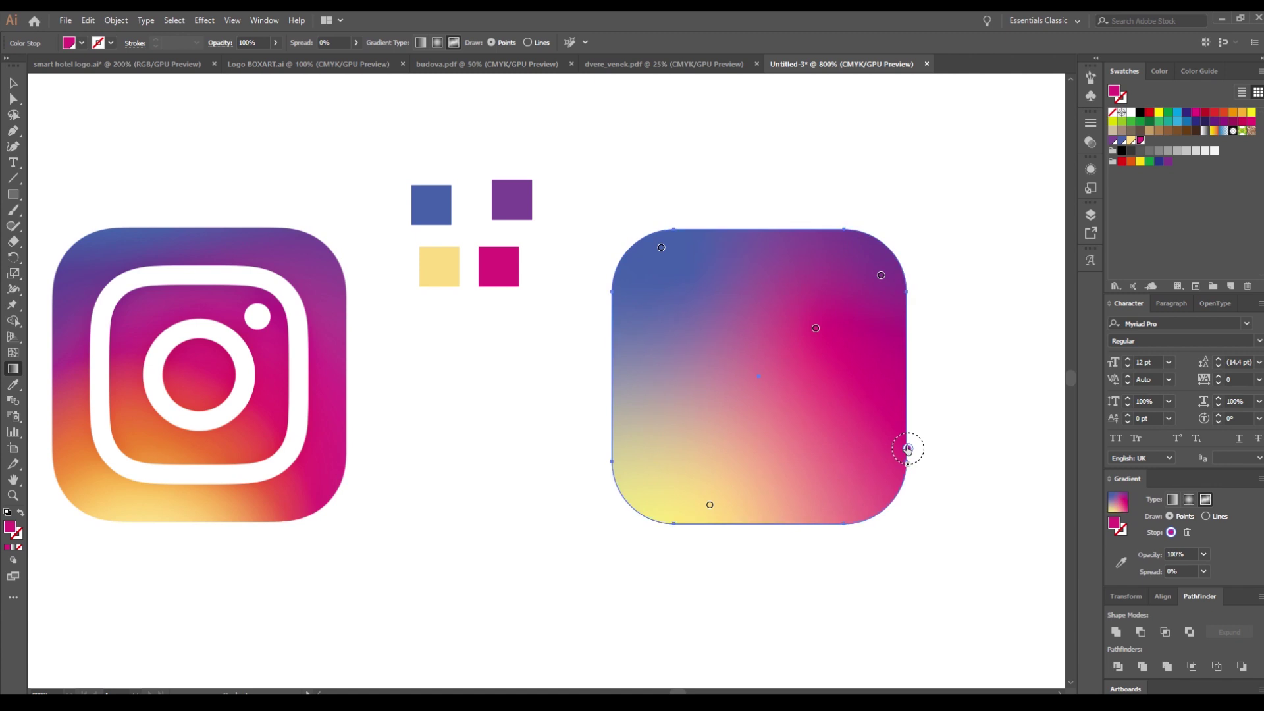
click(705, 506)
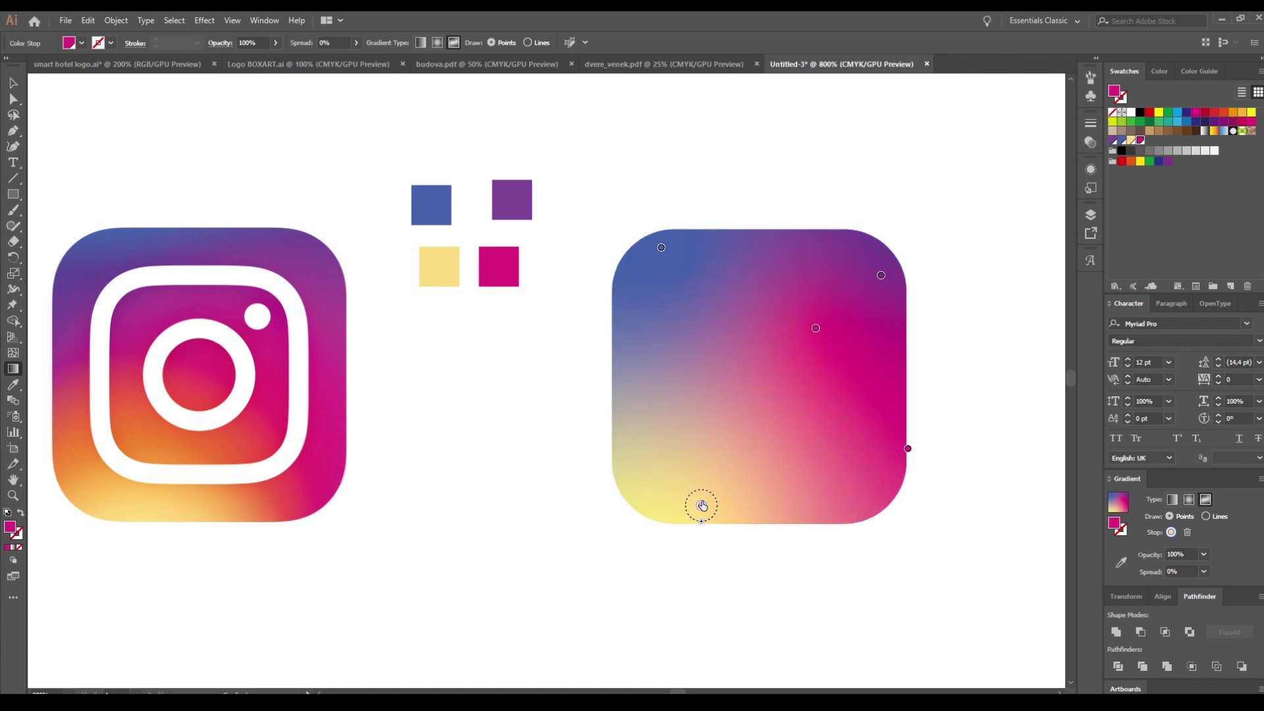
- Raise the yellow gradient point and create an orange sample square from the reference icon's colour, saved as a swatch
drag(698, 498, 687, 447)
click(48, 106)
drag(437, 271, 437, 342)
click(13, 384)
click(137, 428)
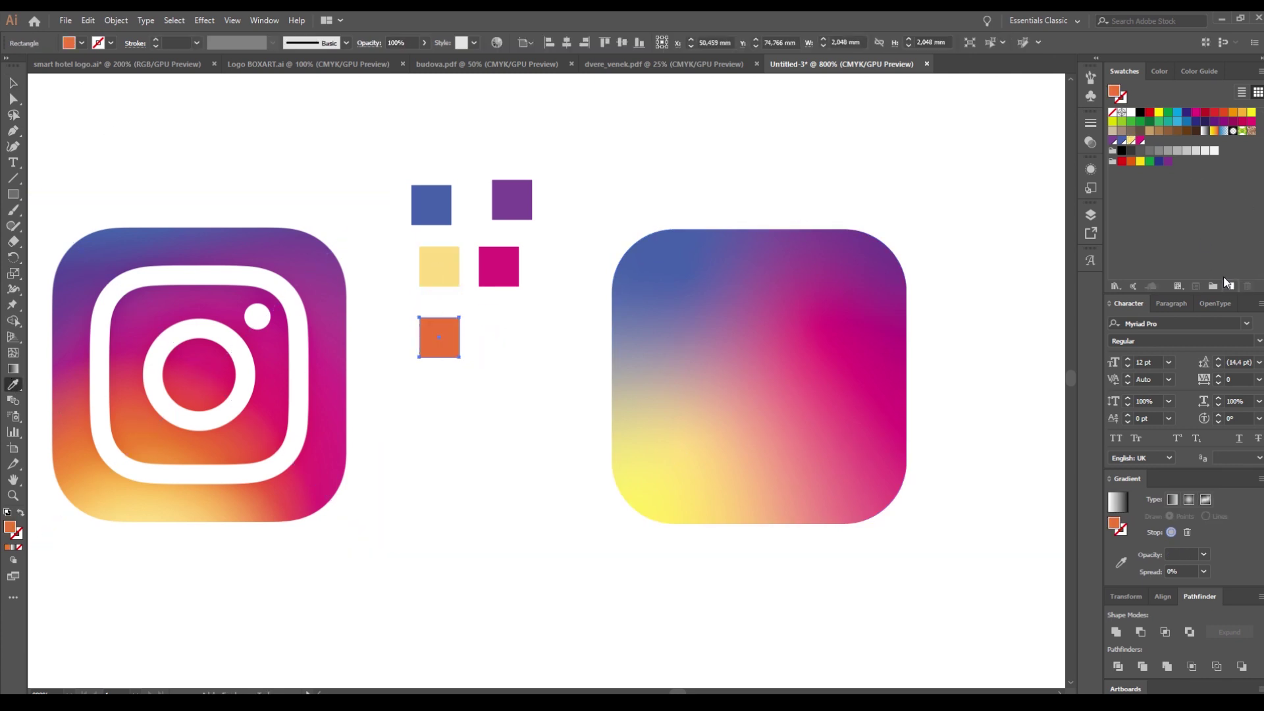
click(13, 84)
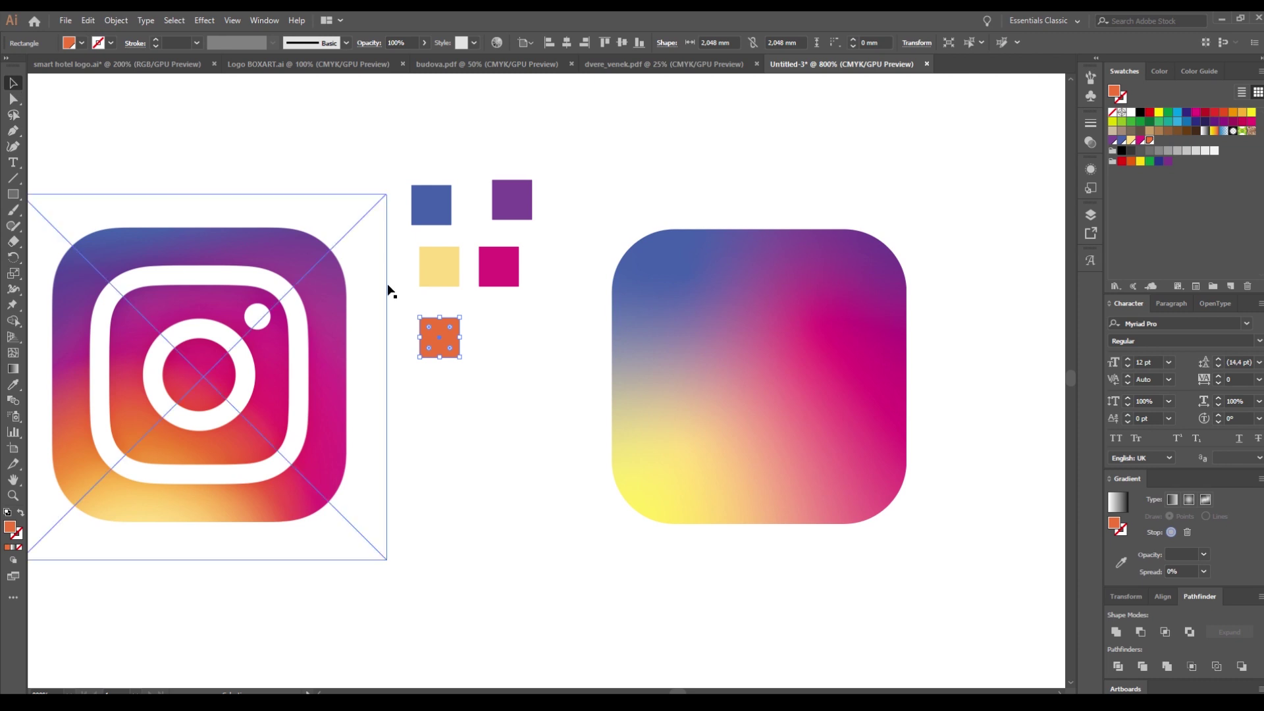
- Colour the gradient's lower-left point orange and add a pale yellow point at the bottom edge of the large rounded square
click(674, 472)
click(14, 368)
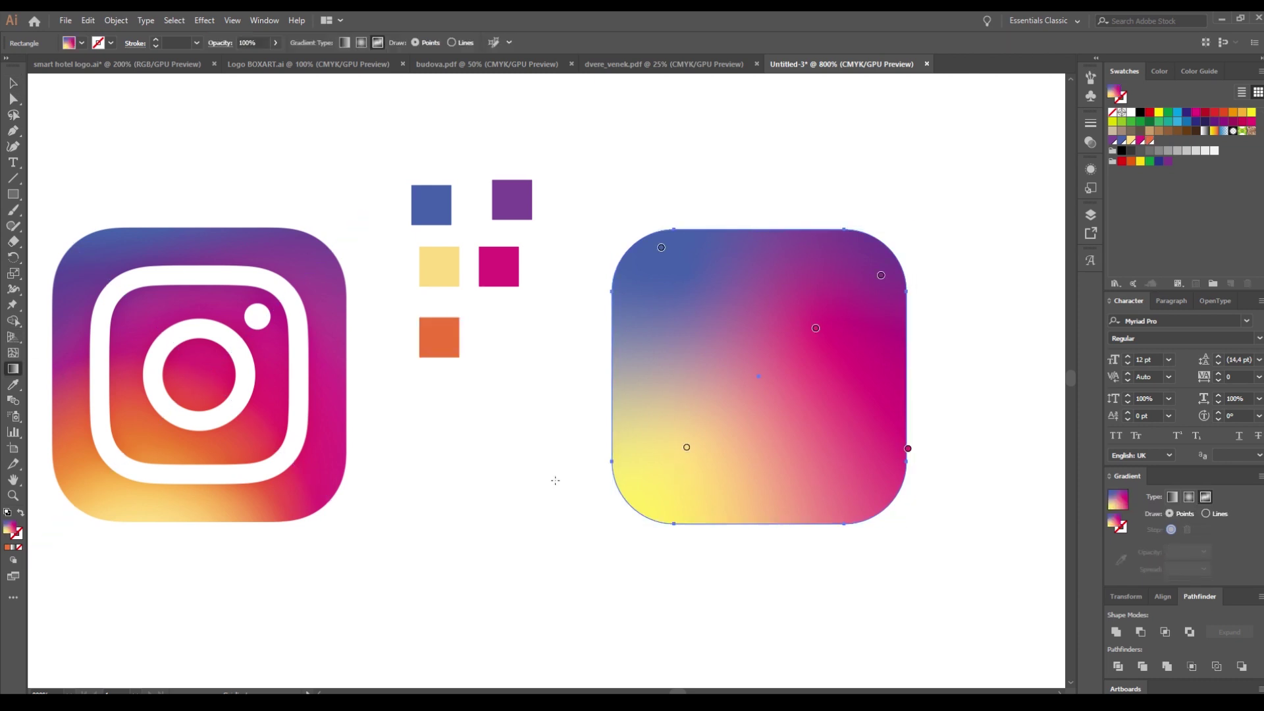
click(686, 448)
click(1149, 141)
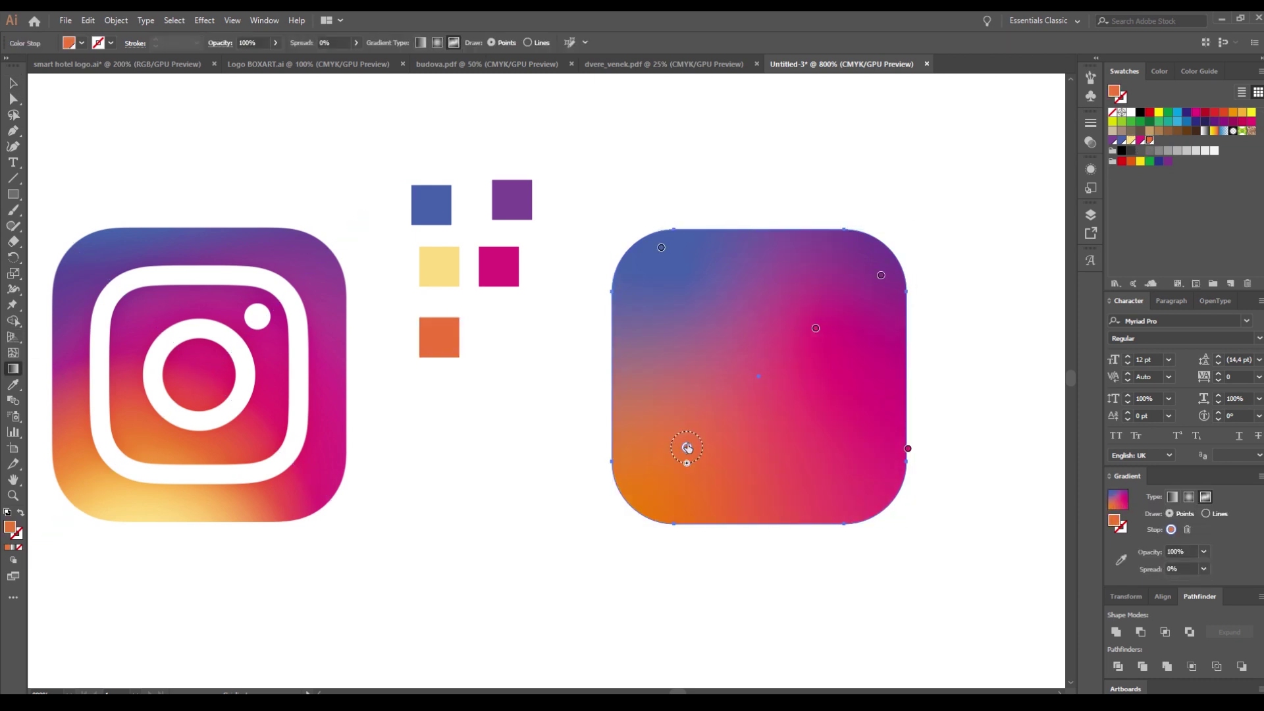
drag(687, 449, 769, 524)
click(685, 480)
click(1130, 140)
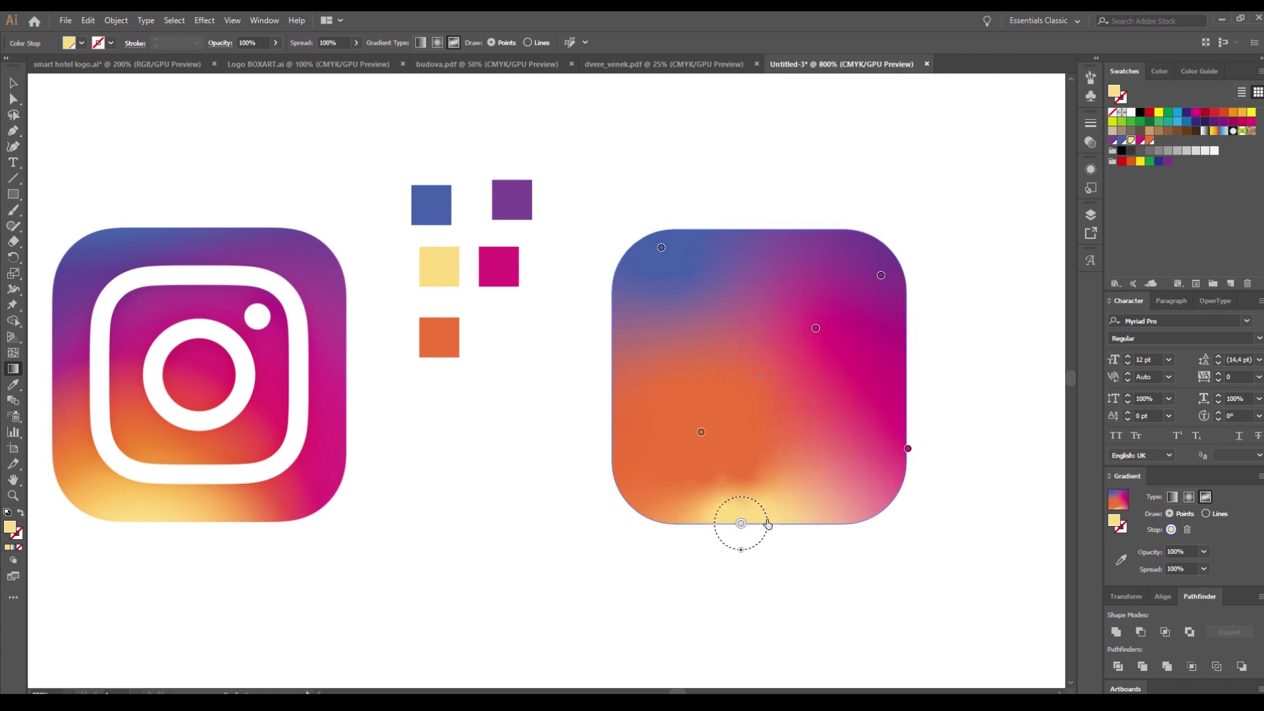
- Shift the orange gradient point up and left with 31% spread, the yellow one left, and the magenta one toward the lower-right corner
mouse_move(703, 434)
mouse_down()
mouse_move(598, 418)
mouse_move(692, 422)
mouse_move(708, 504)
mouse_move(714, 419)
mouse_move(698, 405)
mouse_move(683, 438)
mouse_up()
drag(747, 526, 723, 527)
drag(682, 421, 690, 417)
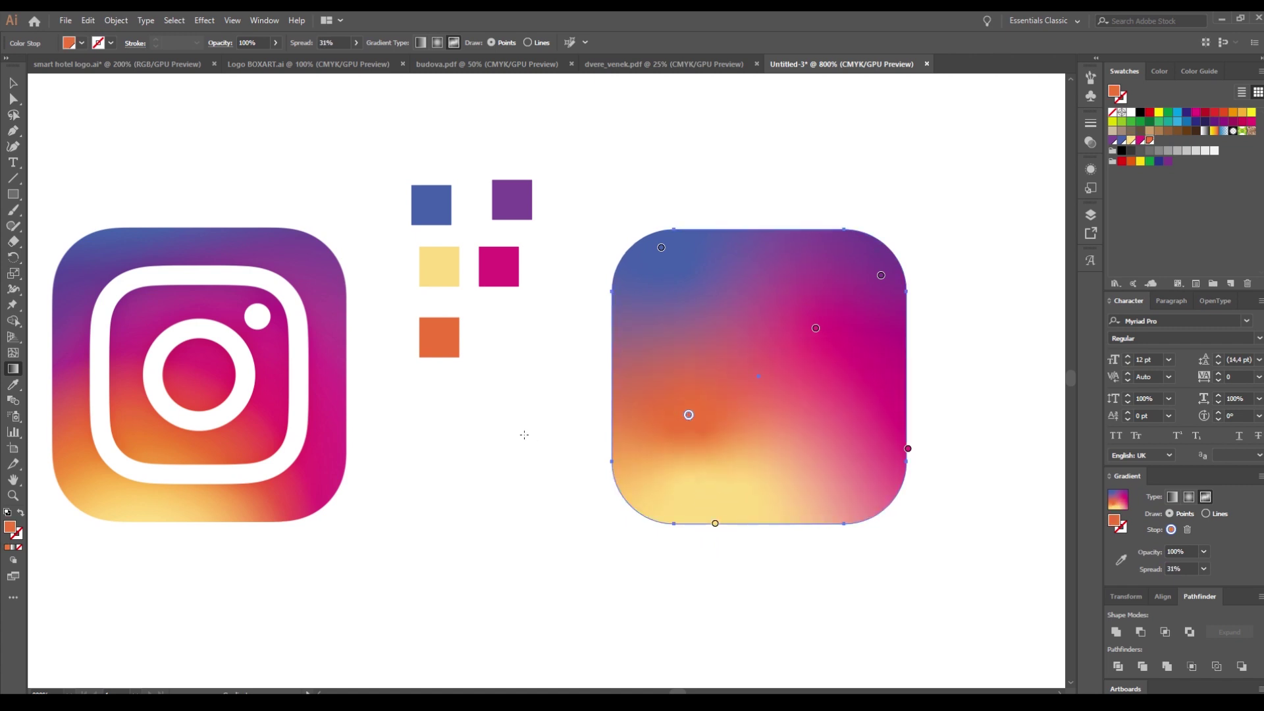
drag(908, 450, 899, 484)
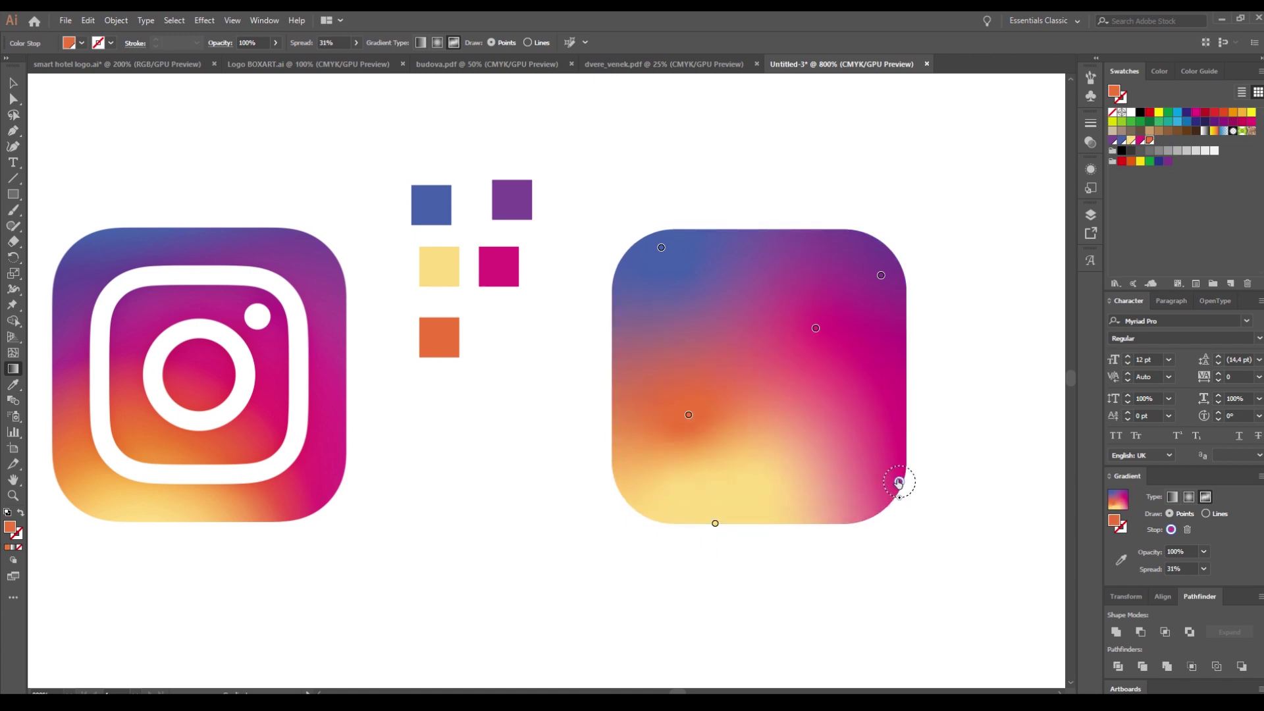
click(899, 482)
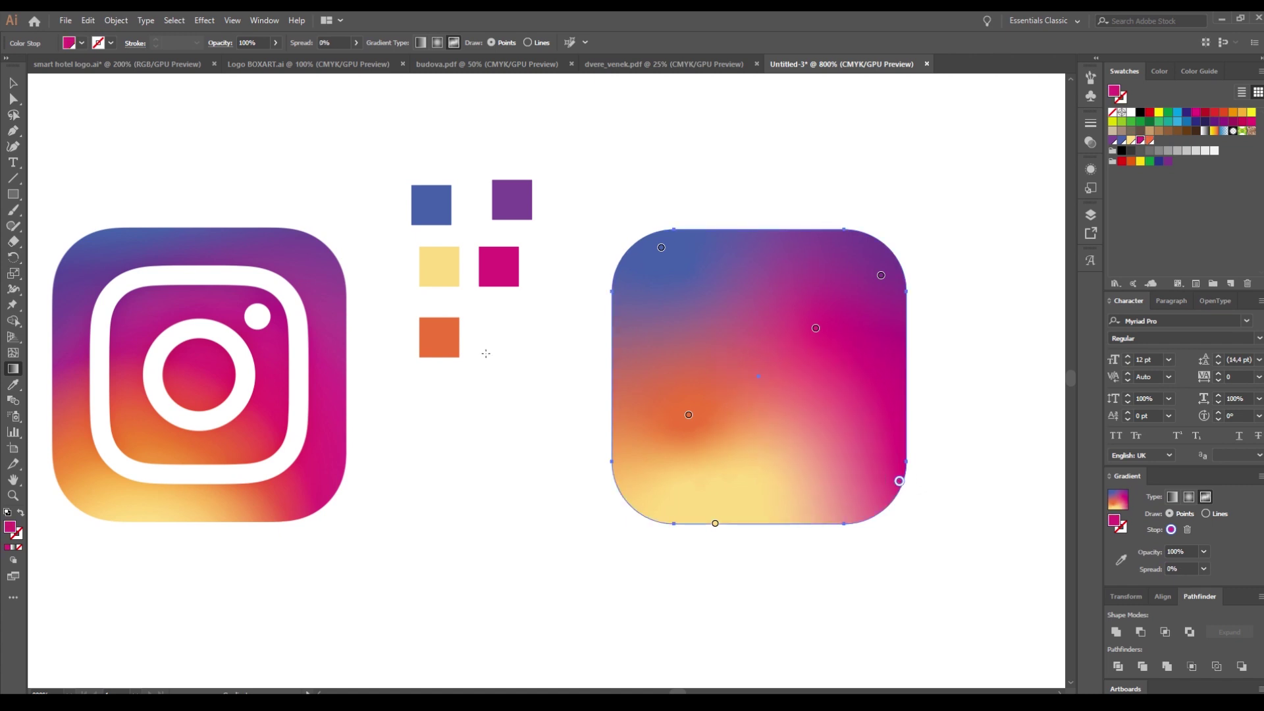
- Draw an 11.3 mm white square with corners of about 3.08 mm over the reference's outer camera outline and copy it onto the gradient square
click(17, 80)
click(211, 129)
click(13, 195)
drag(91, 354, 308, 369)
click(13, 99)
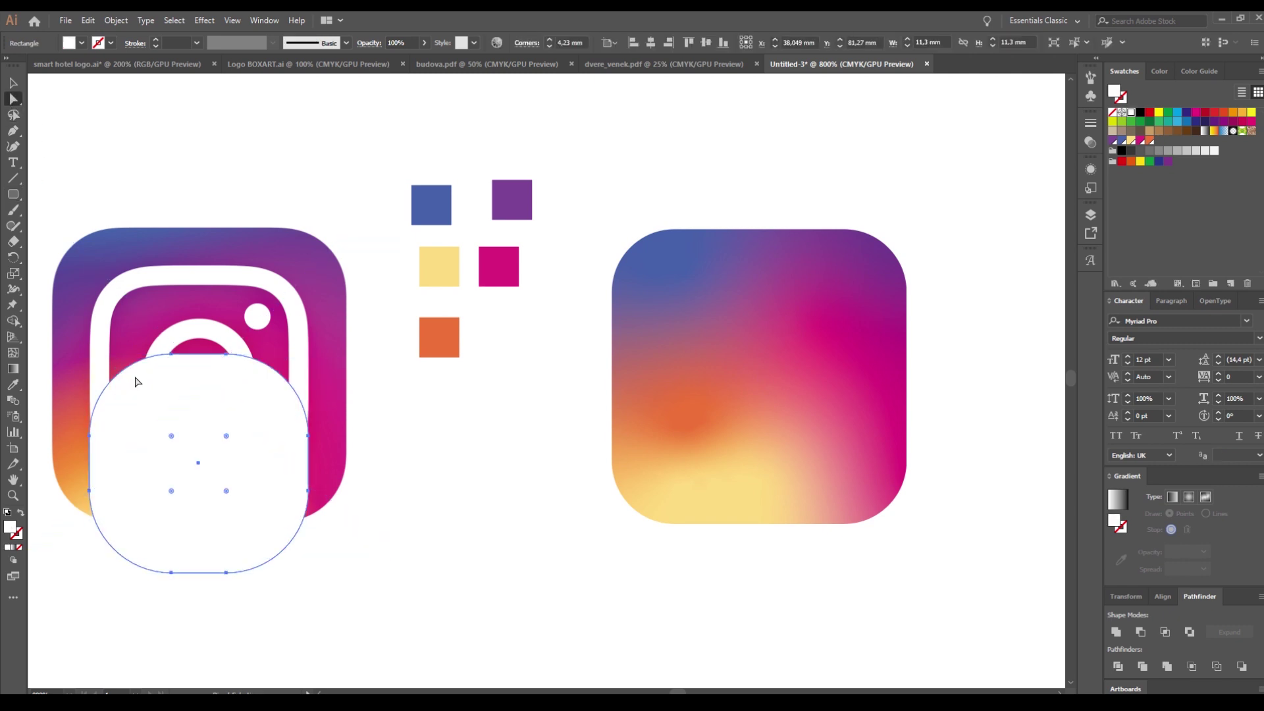
drag(169, 432, 208, 314)
drag(127, 296, 148, 329)
drag(118, 376, 673, 377)
- Shrink the white square on the reference to about 9.18 mm with corners of about 2.2 mm, and move it onto the new icon
click(227, 360)
click(13, 84)
drag(309, 266, 283, 287)
mouse_move(272, 361)
mouse_down()
mouse_move(310, 378)
mouse_move(288, 369)
mouse_up()
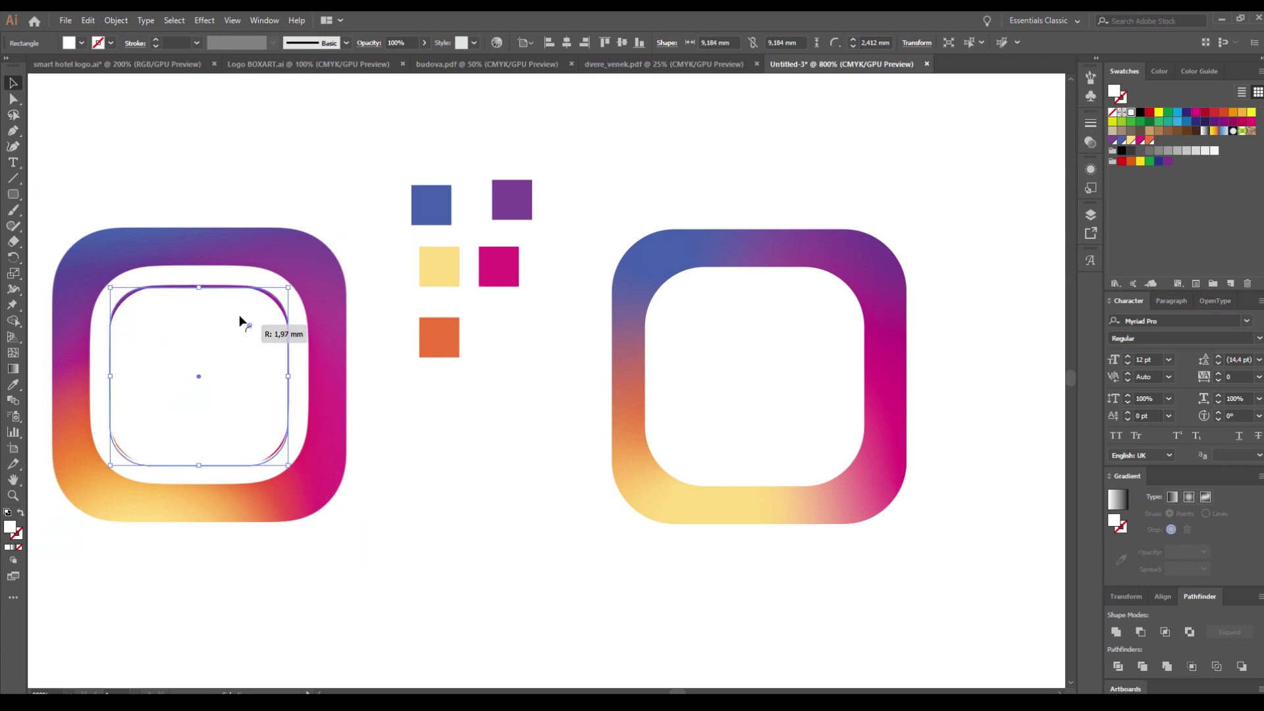
drag(148, 403, 703, 400)
- Centre the two white rounded squares and the gradient square horizontally on each other
shift+click(666, 412)
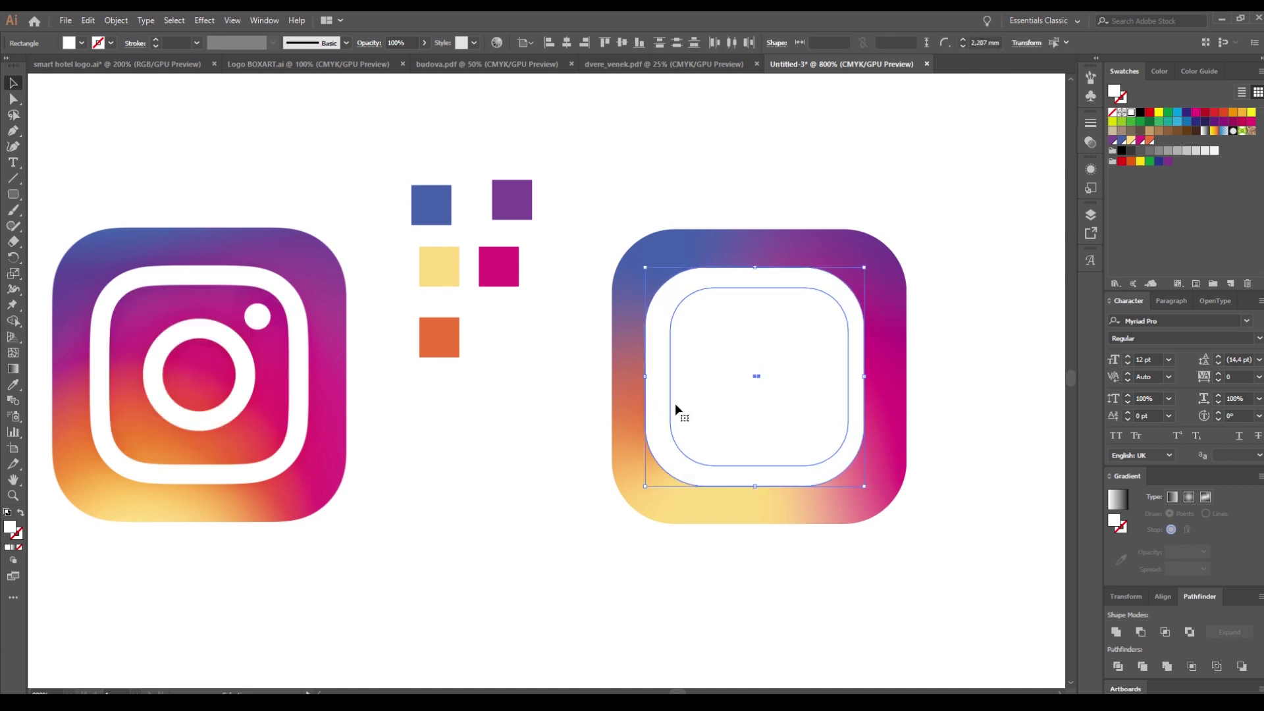
click(666, 559)
drag(646, 166, 865, 568)
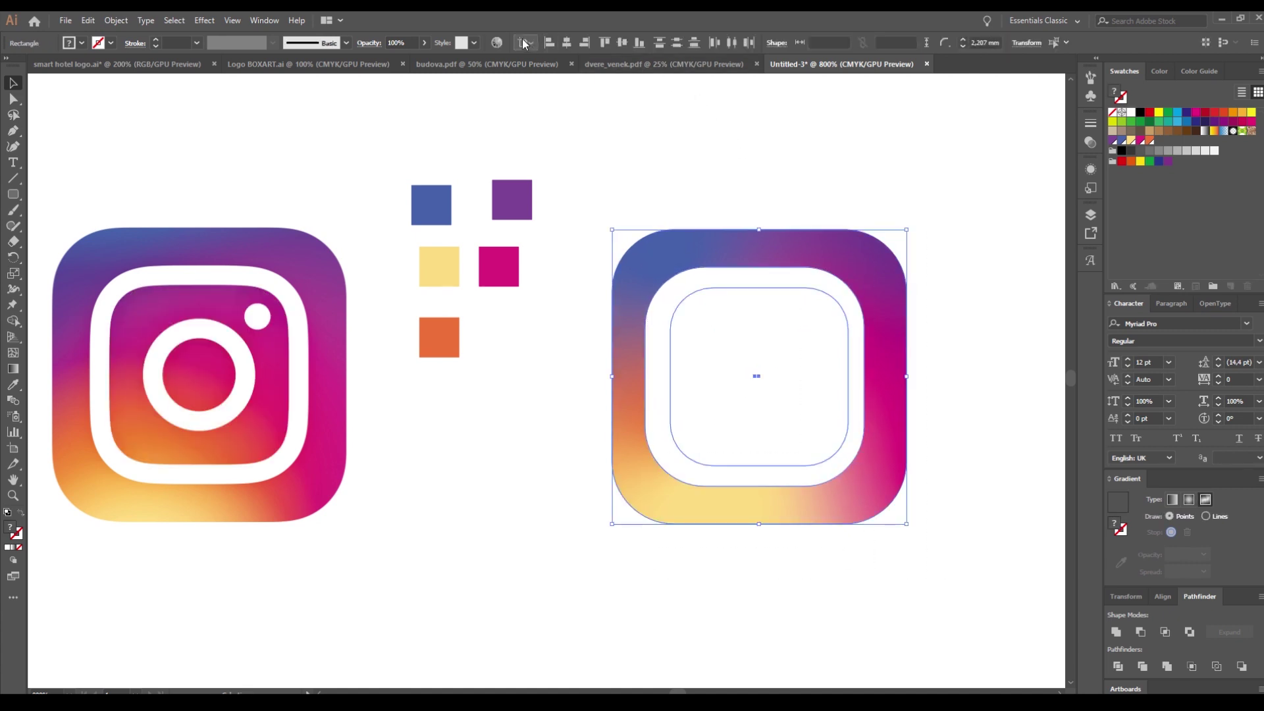
click(570, 44)
click(736, 181)
- Split the two overlapping white rounded squares, ungroup the pieces and delete the inner one to leave a white frame
click(851, 356)
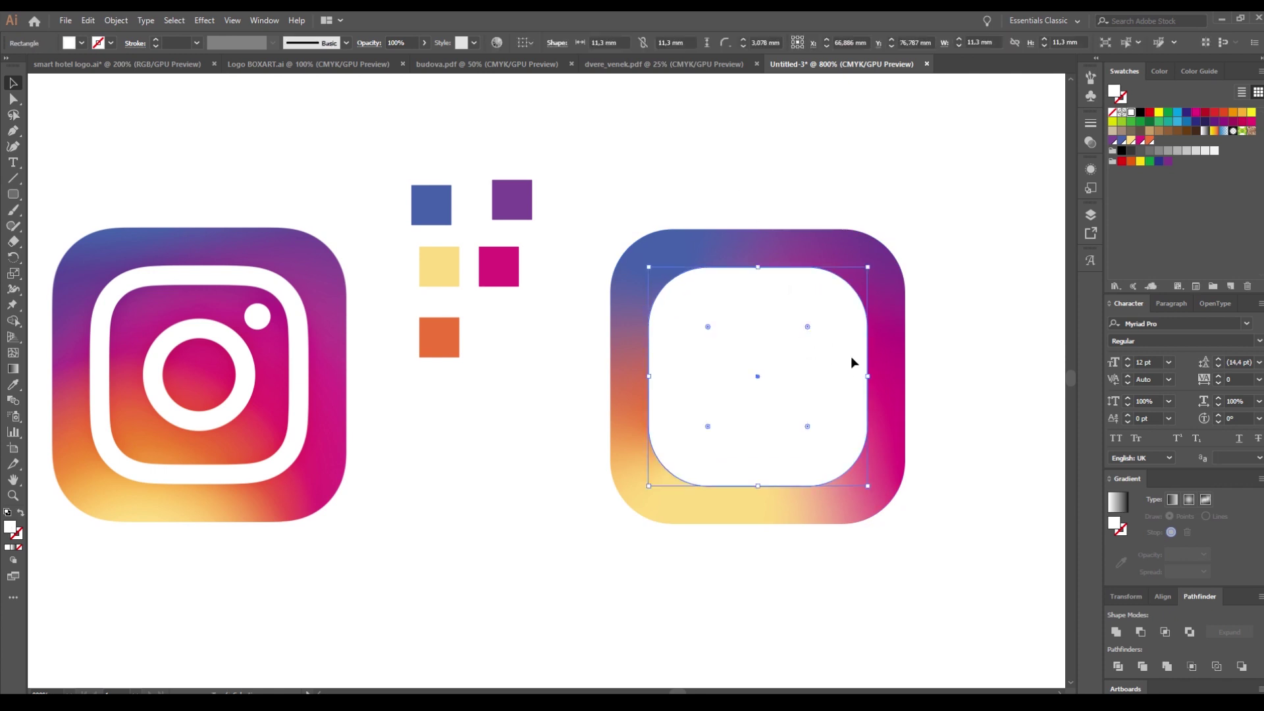
shift+click(765, 246)
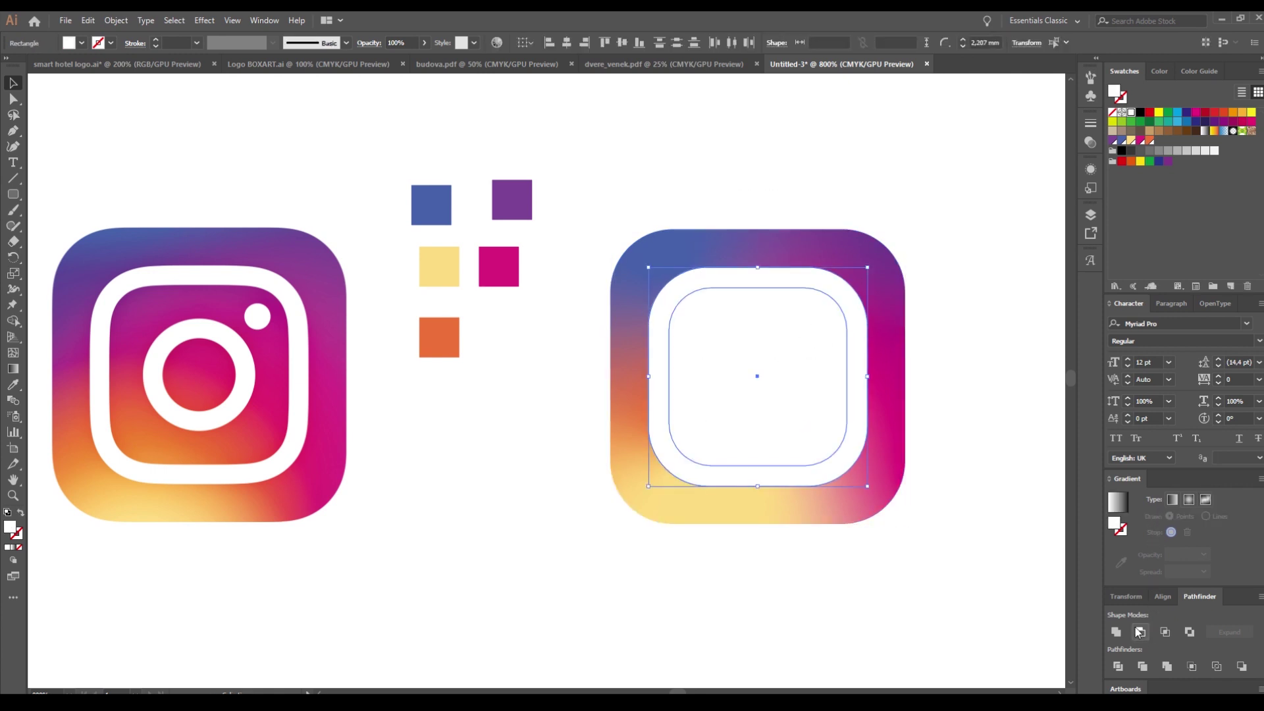
key(ctrl+g)
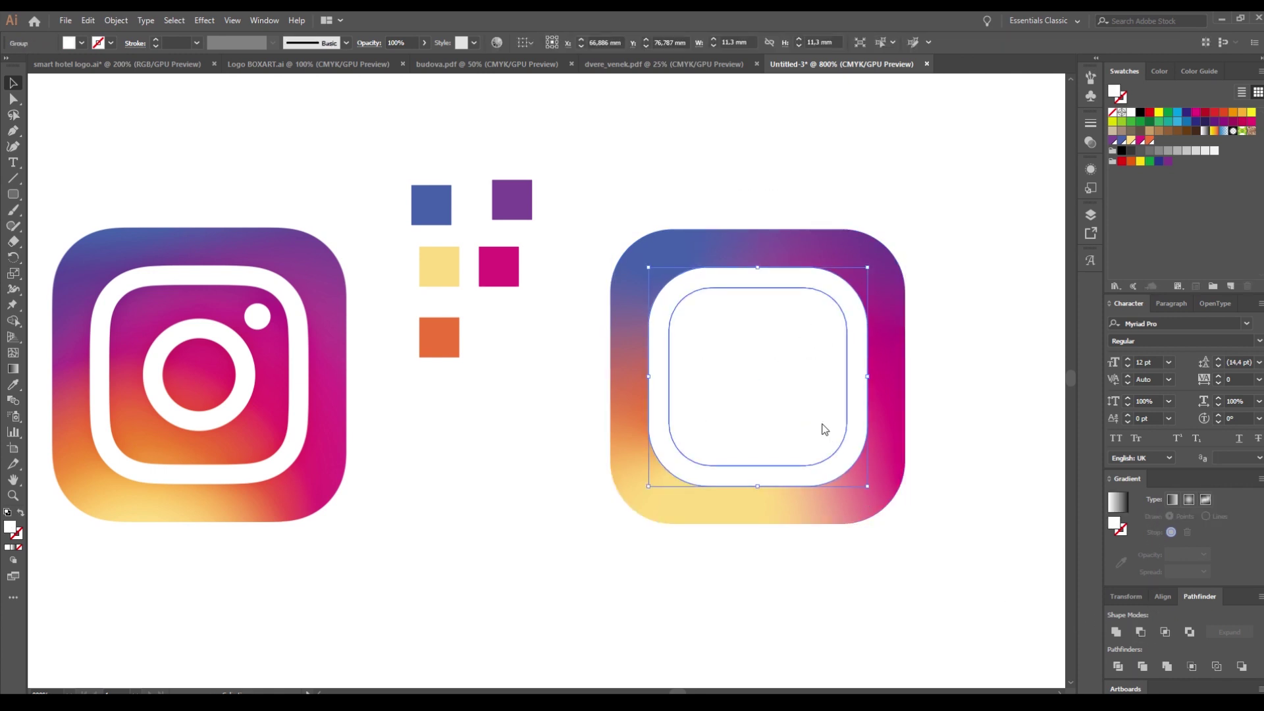
key(ctrl+shift+g)
click(868, 537)
click(742, 395)
key(Delete)
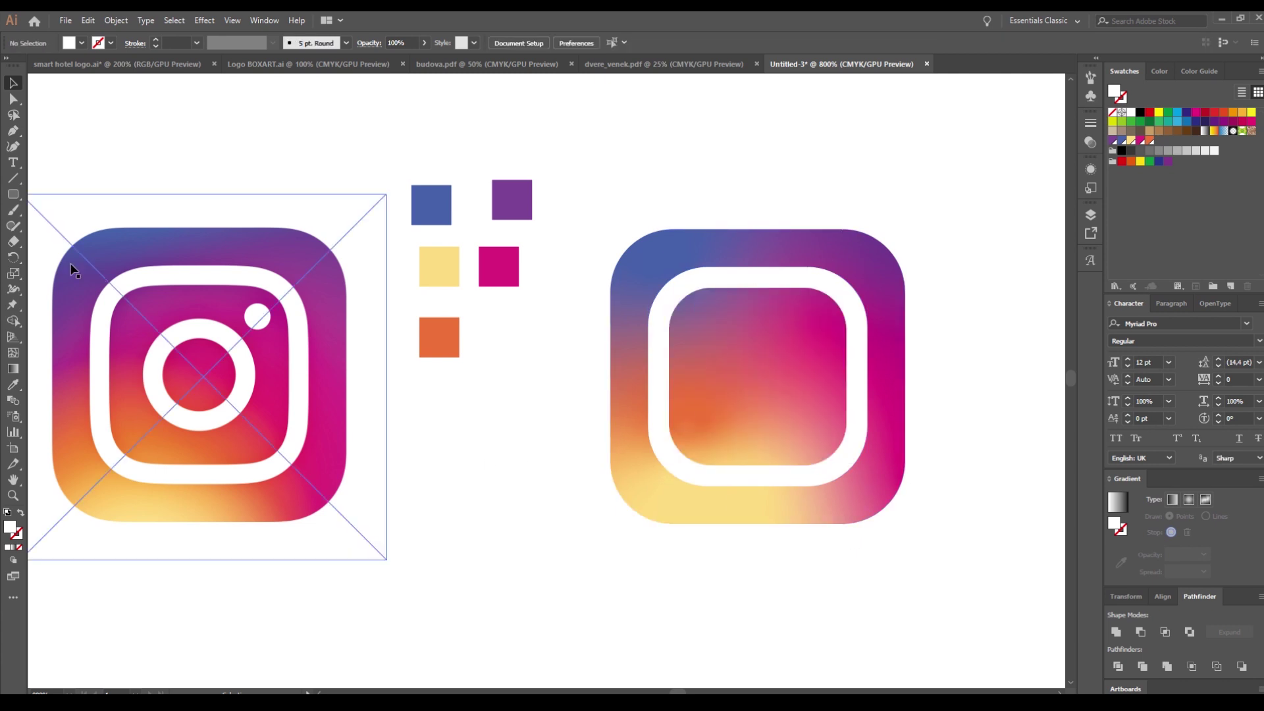
- Draw two concentric white circles matching the reference's lens, place them on the new icon and subtract the inner one to form a ring
mouse_move(171, 381)
mouse_down()
mouse_move(266, 383)
mouse_move(256, 389)
mouse_up()
key(v)
mouse_move(174, 418)
mouse_down()
mouse_move(666, 388)
mouse_move(690, 363)
mouse_up()
drag(648, 413, 709, 397)
shift+click(708, 339)
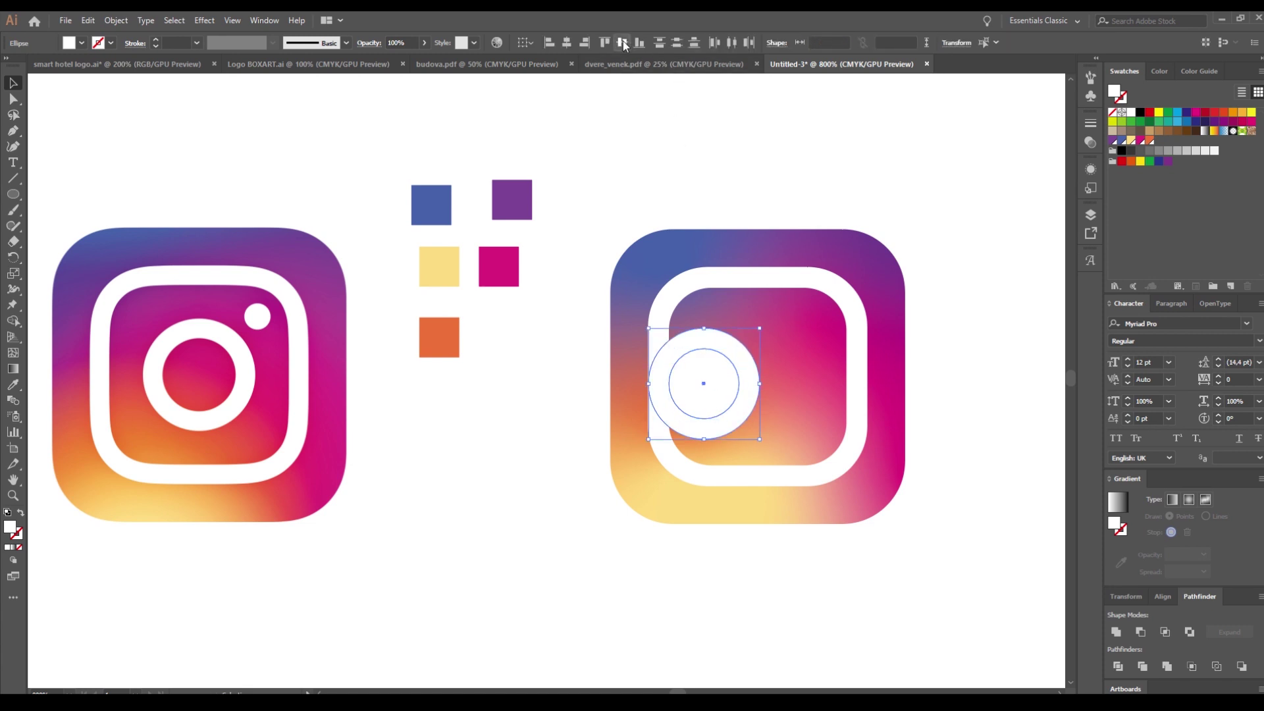
click(1140, 632)
- Move the white lens ring into the frame and centre it with the frame and gradient square
drag(725, 416, 780, 416)
drag(691, 149, 854, 491)
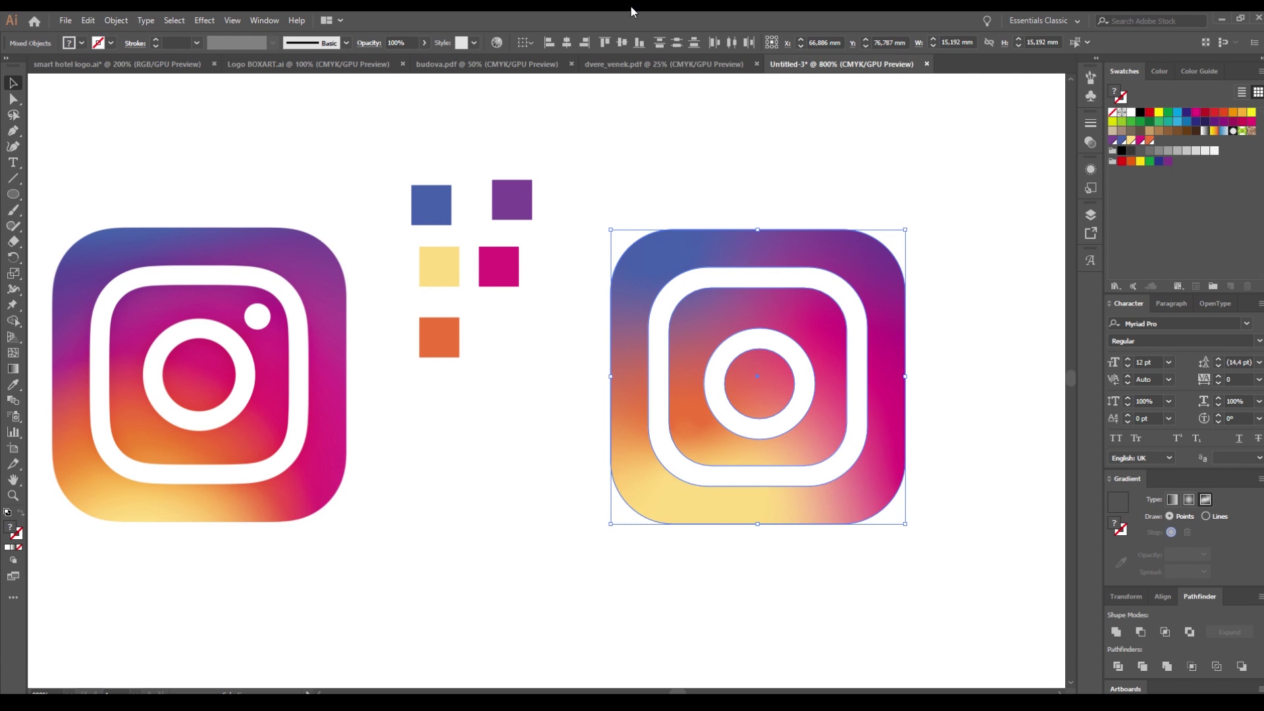
click(607, 120)
- Draw a small white circle matching the reference's dot and place it inside the new icon's upper-right frame corner
key(l)
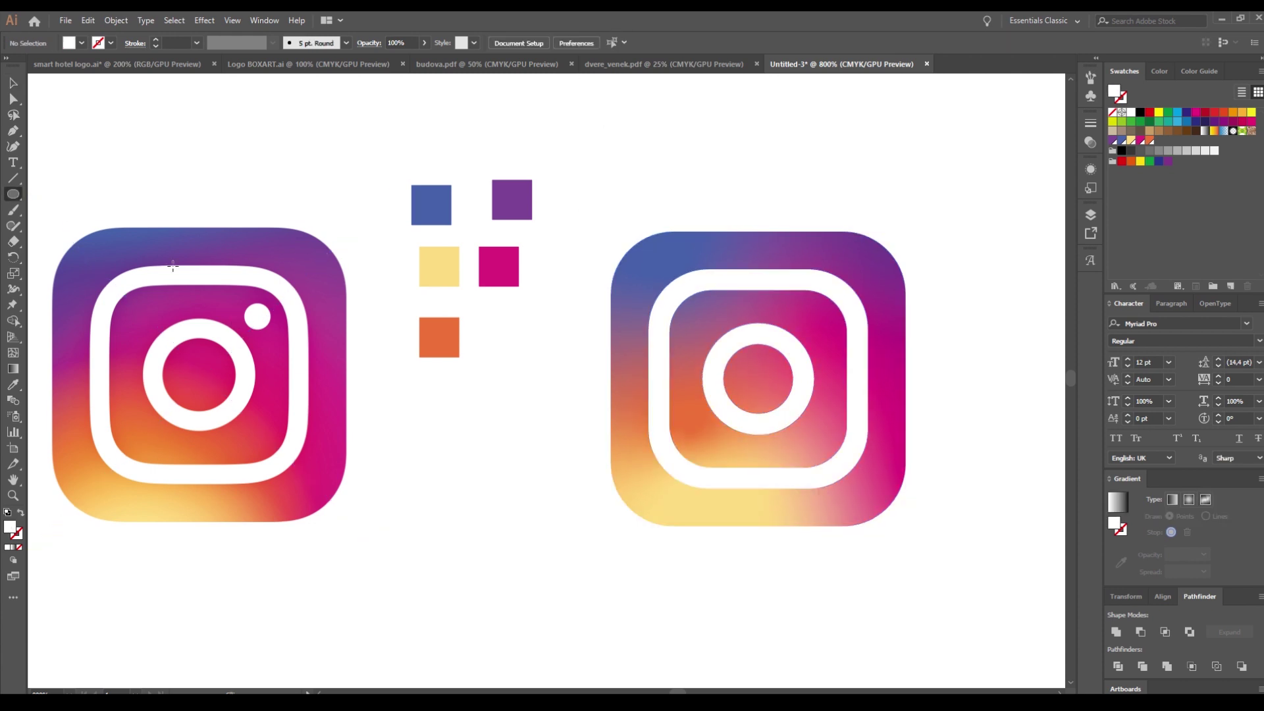
drag(244, 318, 754, 367)
click(13, 83)
click(177, 146)
- Delete the five colour sample squares between the reference and the new Instagram icon
scroll(278, 280, up, 1)
scroll(251, 329, down, 1)
click(283, 346)
click(762, 192)
scroll(833, 318, up, 3)
scroll(753, 367, down, 4)
click(851, 322)
drag(457, 300, 535, 429)
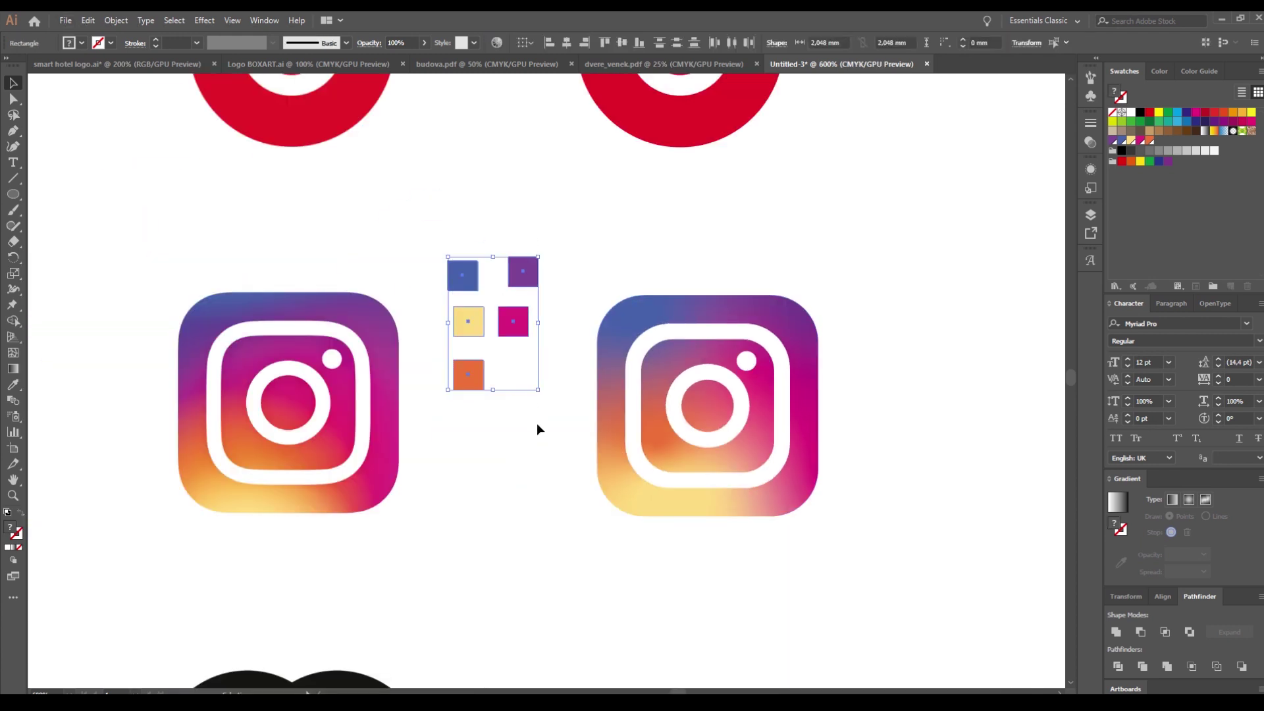
key(Delete)
- Draw a white circle about 12.56 mm across, matching the outer edge of the Chanel emblem's left C
scroll(511, 404, down, 2)
scroll(527, 477, down, 4)
scroll(468, 257, up, 2)
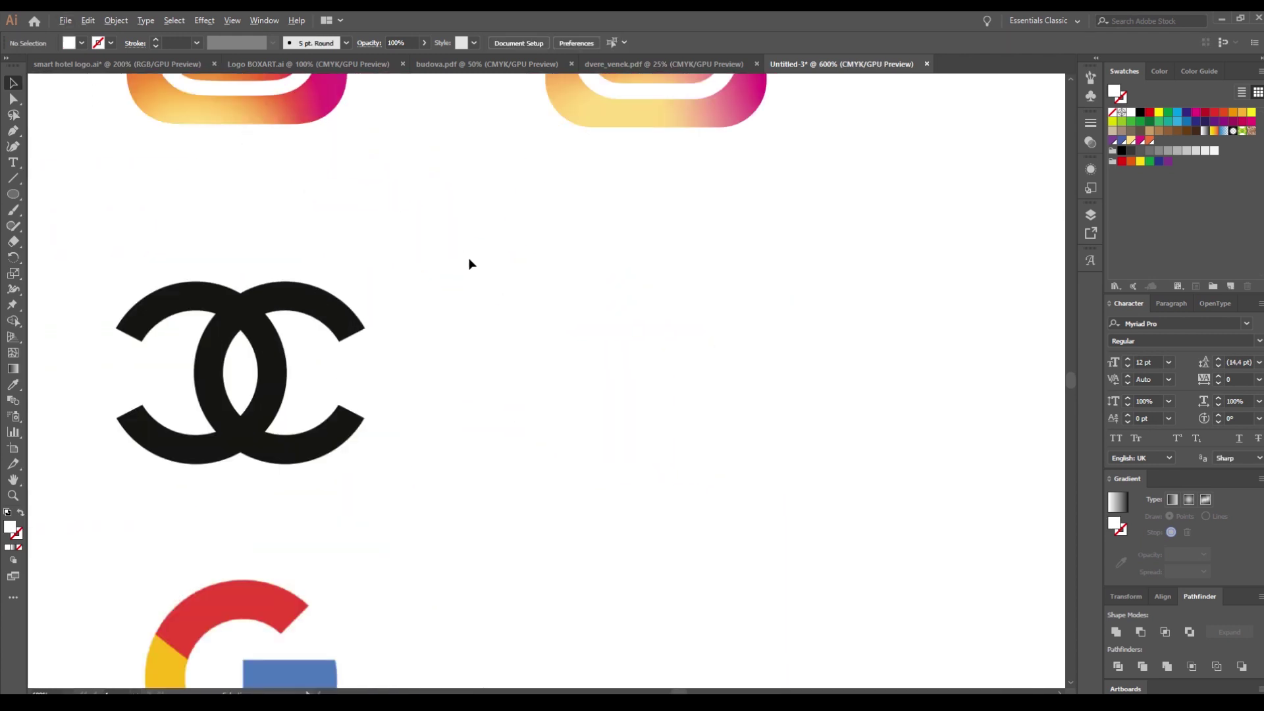
drag(471, 262, 514, 250)
click(13, 195)
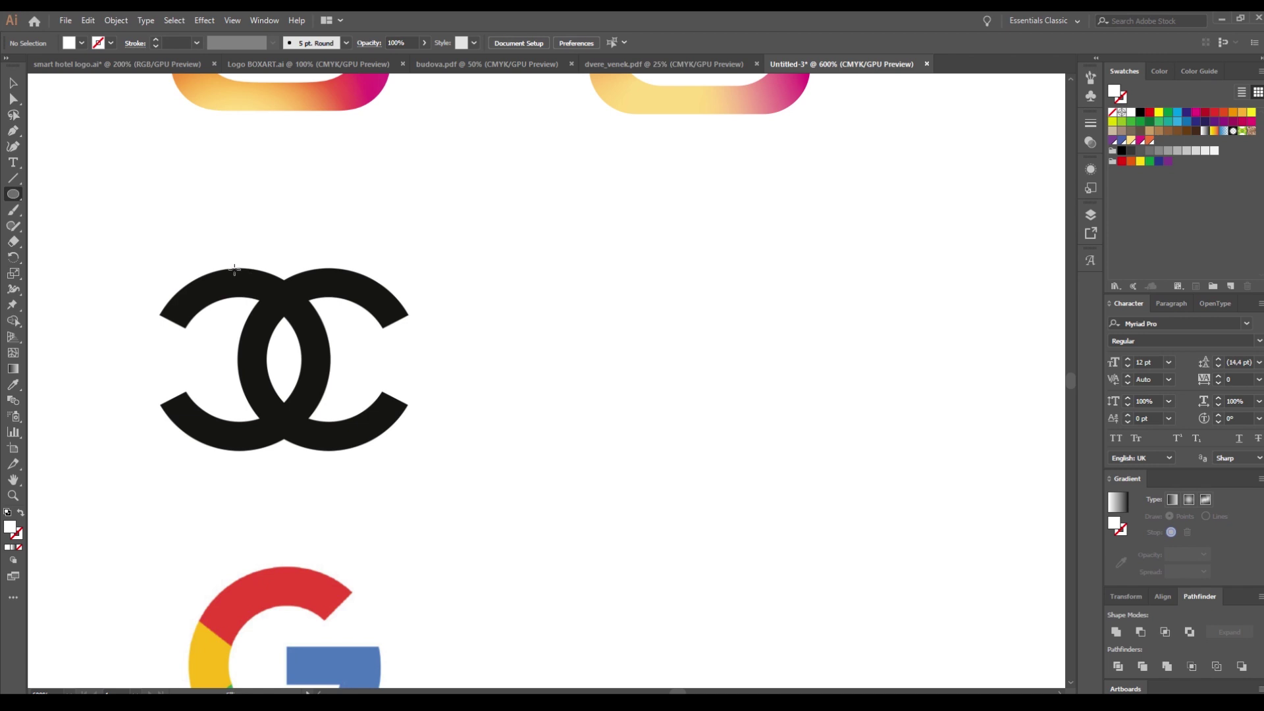
drag(256, 362, 234, 451)
key(v)
- Make a second circle about 8.47 mm across, centre it in the larger one and subtract it to form a ring
drag(156, 296, 127, 296)
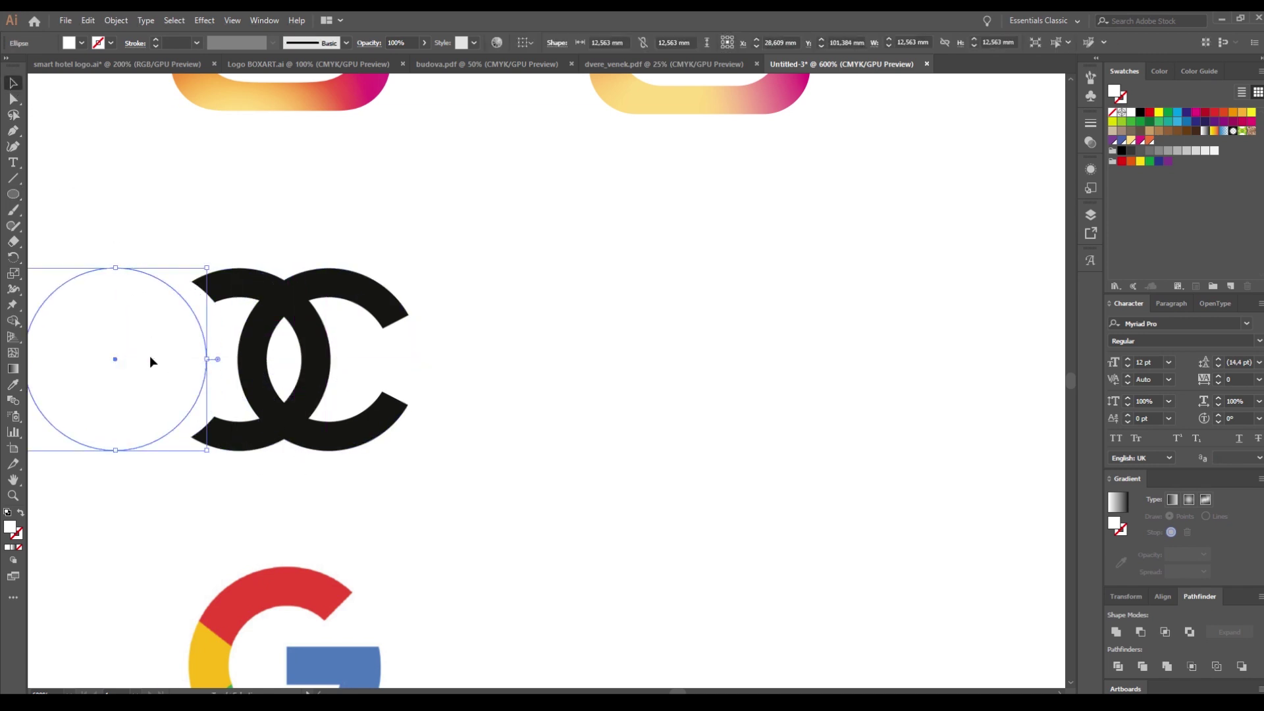
drag(114, 453, 239, 420)
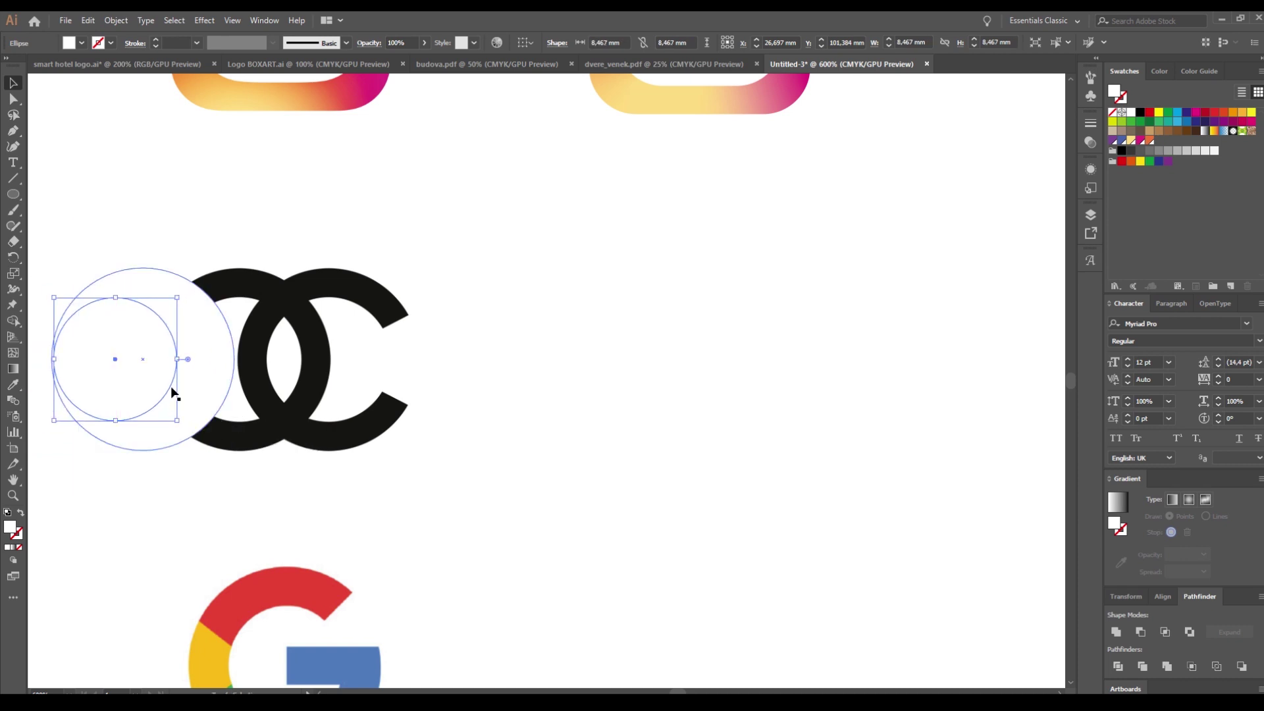
shift+click(191, 373)
click(566, 42)
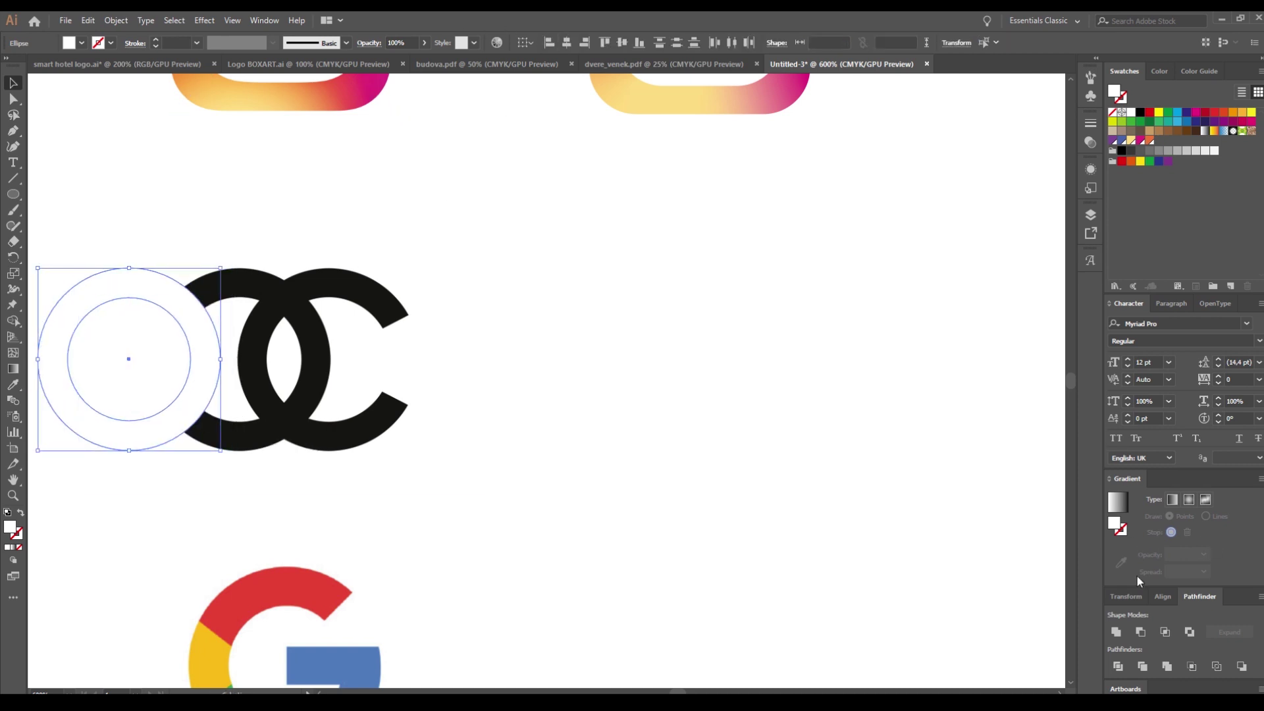
click(1141, 632)
- Fill the ring with the Chanel emblem's black and place two overlapping copies beside the reference
click(7, 380)
click(284, 430)
click(7, 85)
drag(193, 385, 776, 426)
shift+click(271, 432)
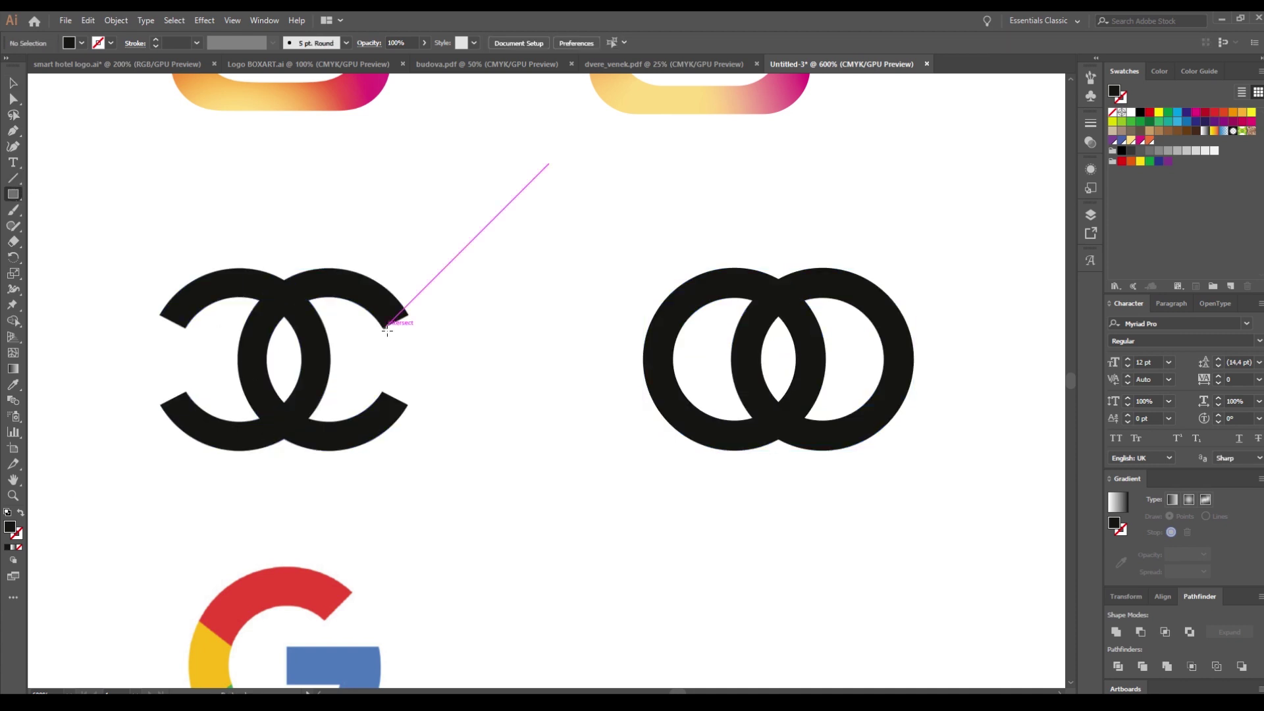
- Draw a black square of about 11.2 mm, rotate it into a diamond and place it at the opening of the right C
drag(386, 330, 549, 491)
click(13, 83)
drag(553, 323, 418, 269)
drag(419, 381, 459, 331)
drag(458, 332, 430, 334)
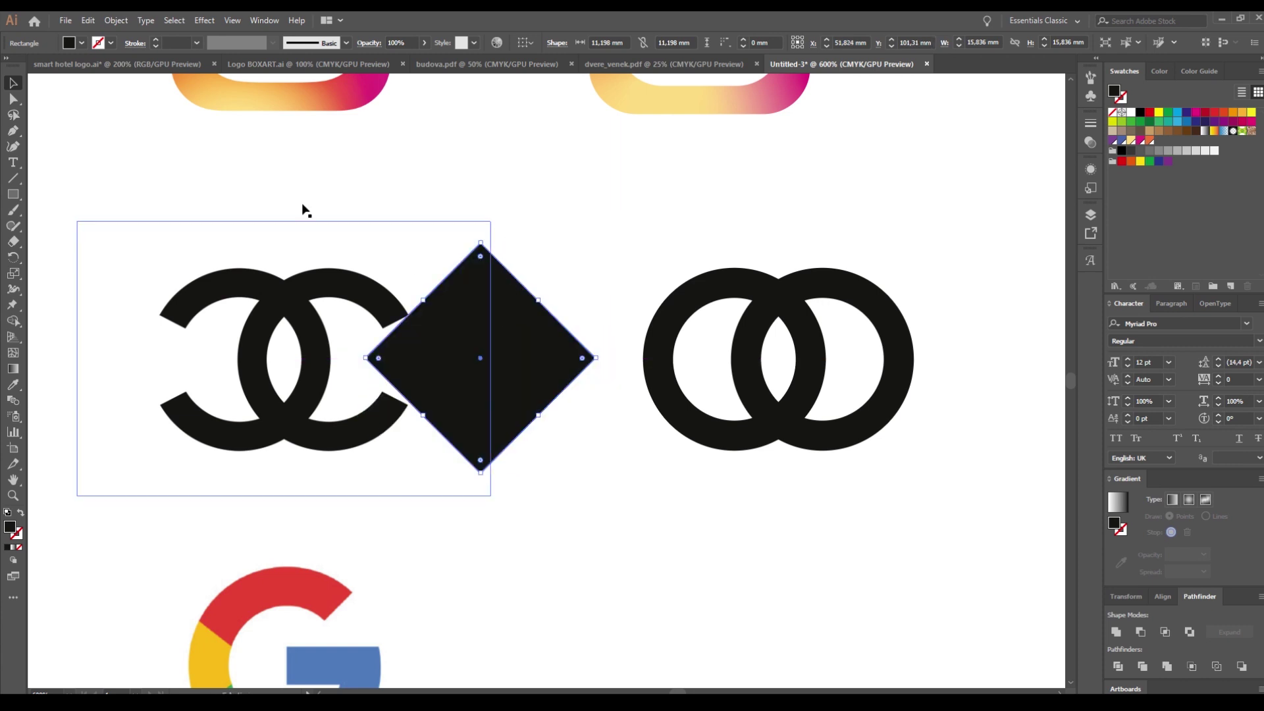
- Flatten the diamond to about 8.78 mm high by moving its top and bottom anchors inward, and fit it to the right C's opening
click(11, 98)
click(478, 244)
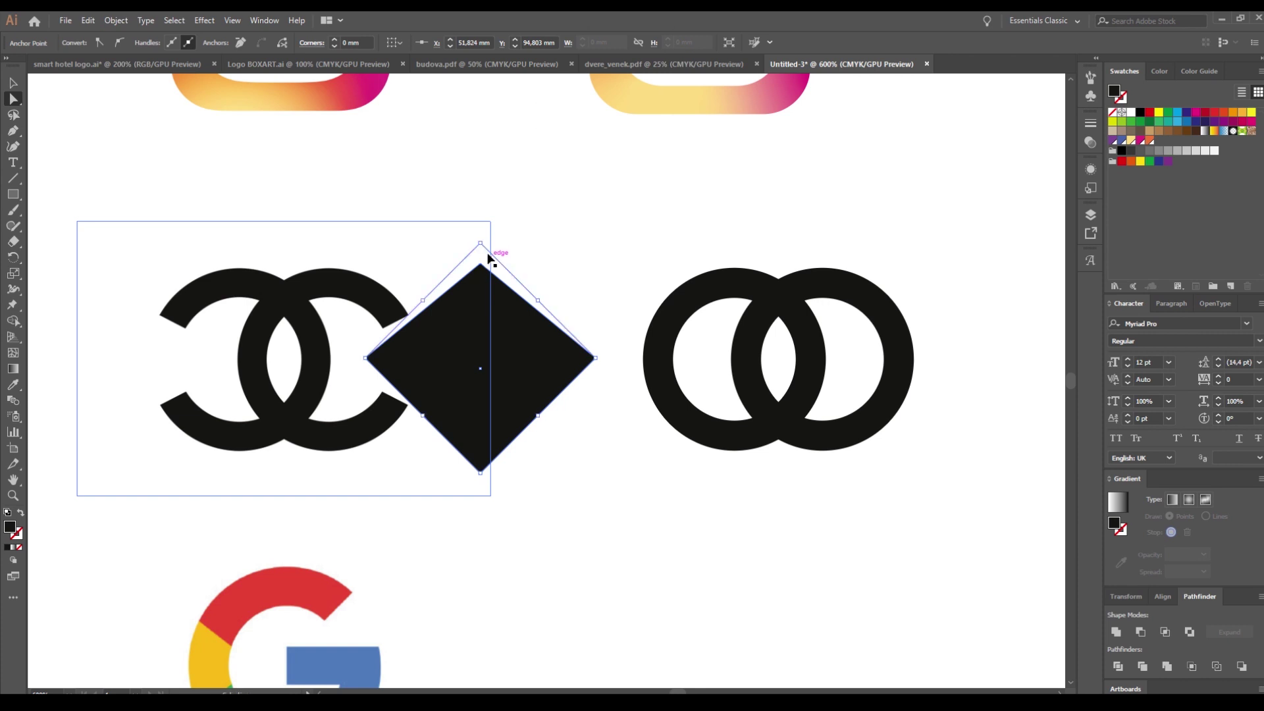
drag(488, 258, 492, 257)
key(shift+Down)
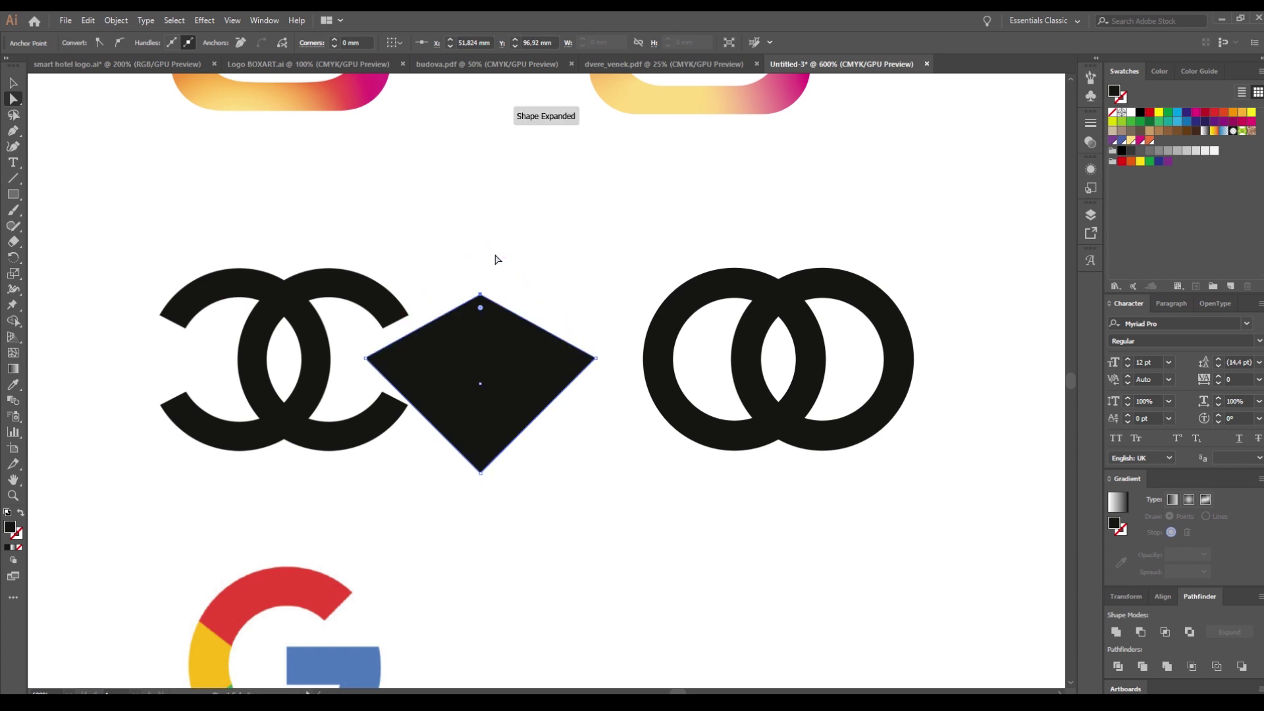
key(shift+Up)
mouse_move(434, 354)
mouse_down()
mouse_move(400, 353)
mouse_move(429, 376)
mouse_up()
drag(442, 376, 433, 376)
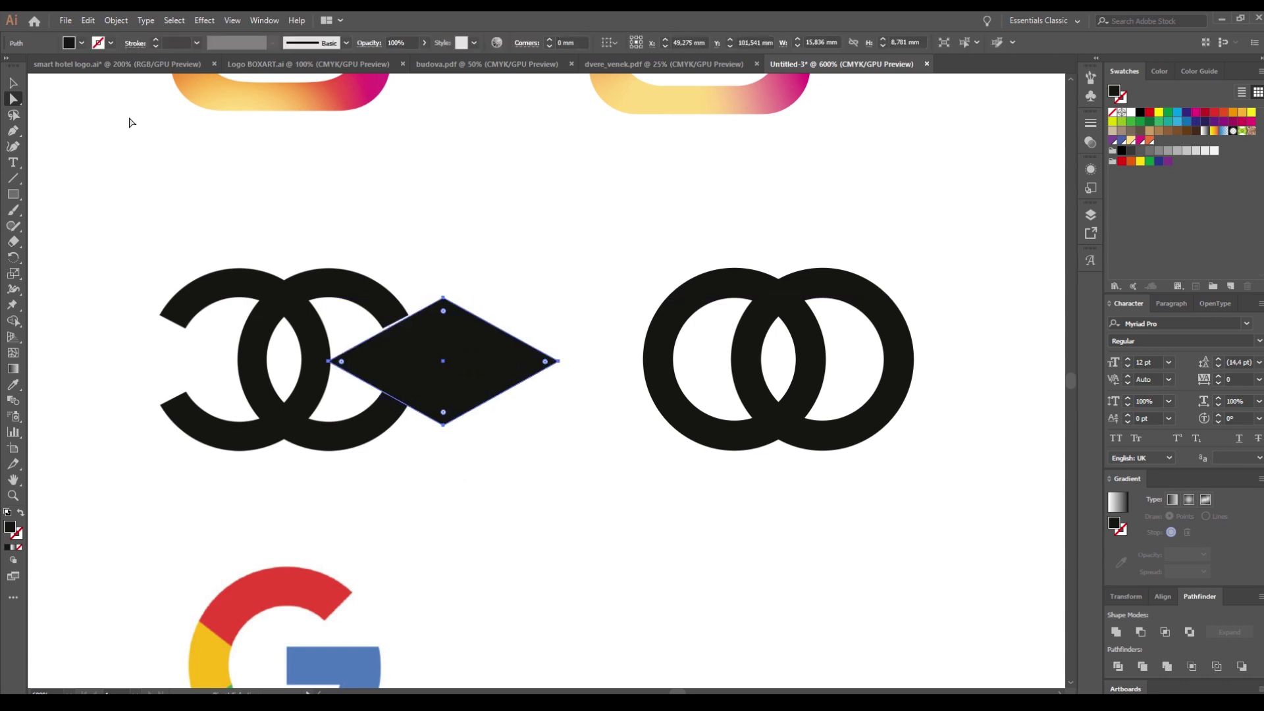
- Move the two overlapping black rings onto the reference Chanel emblem, beneath the flattened diamond
click(13, 83)
scroll(415, 355, up, 3)
scroll(409, 378, down, 2)
scroll(814, 369, down, 3)
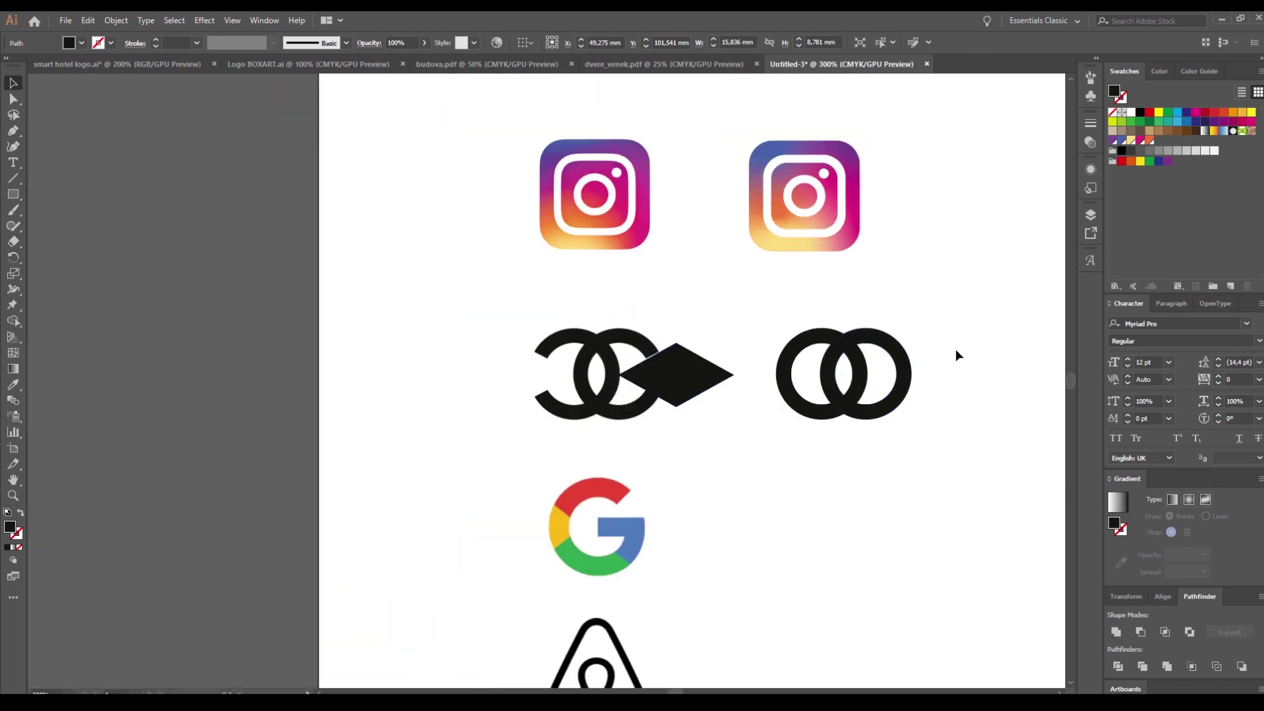
drag(956, 351, 678, 296)
click(749, 397)
scroll(724, 391, up, 3)
click(646, 385)
scroll(626, 374, down, 2)
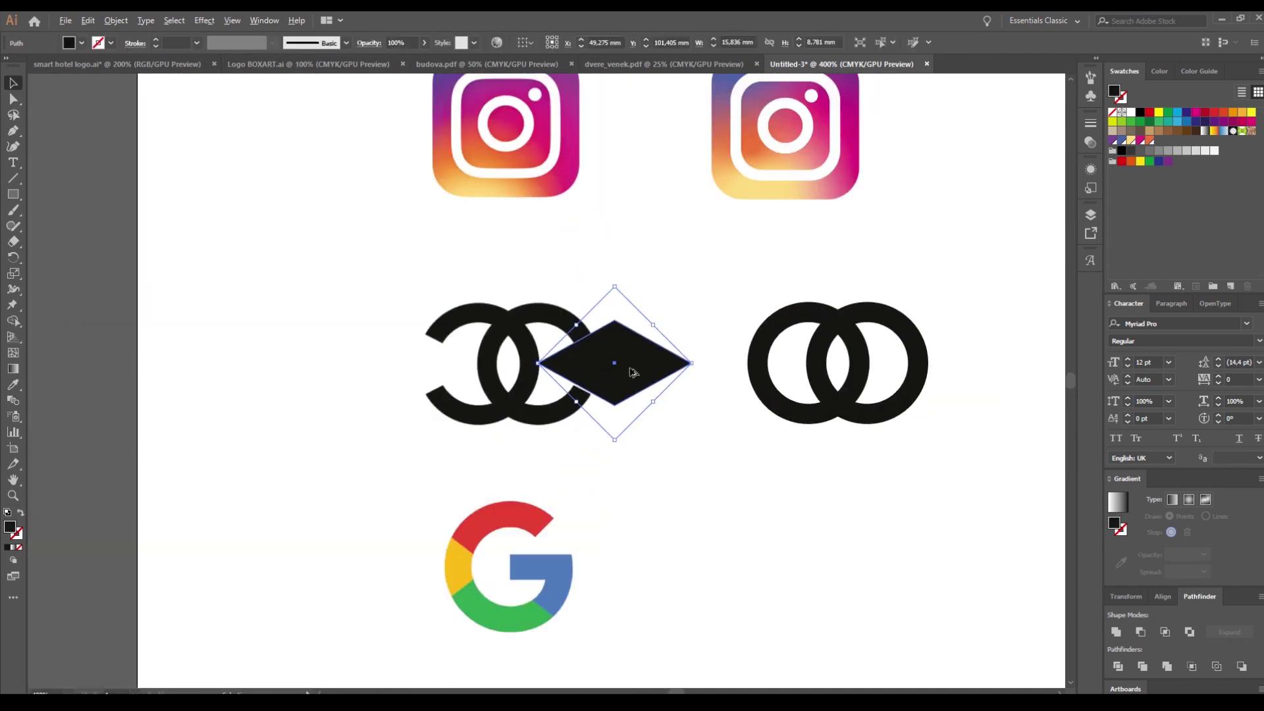
drag(841, 403, 511, 403)
click(618, 369)
scroll(622, 369, up, 3)
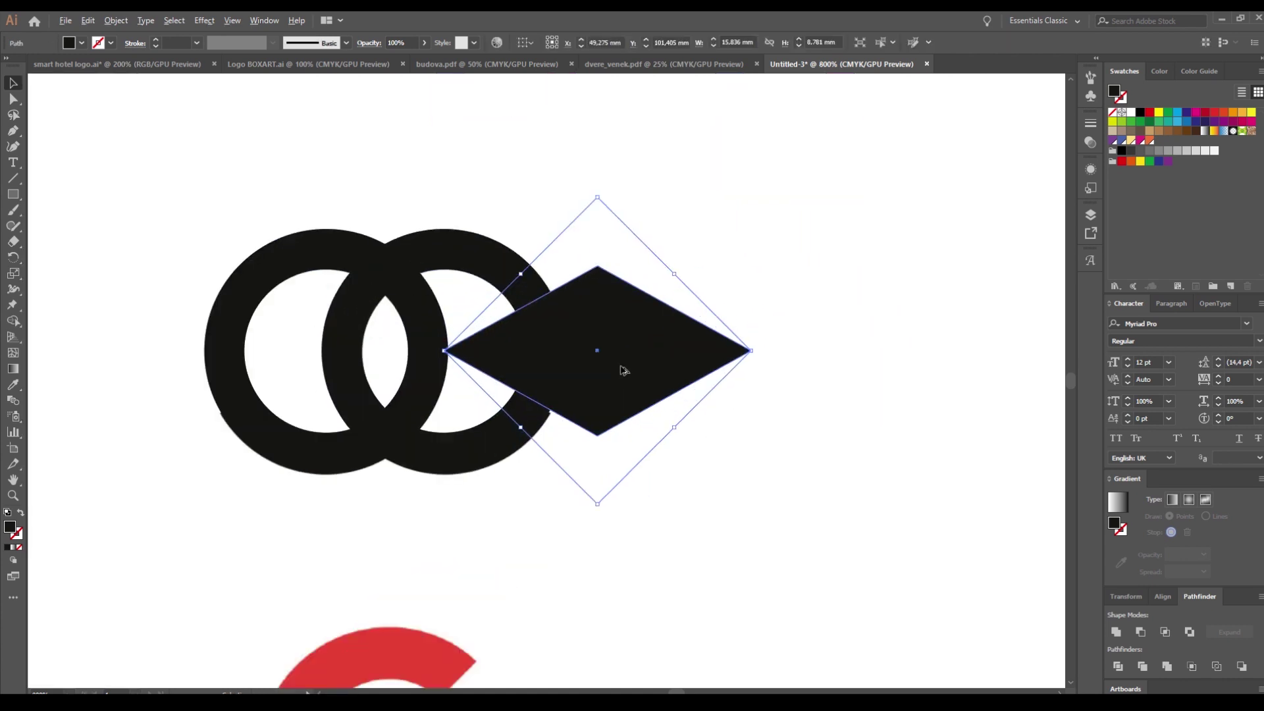
- Nudge the diamond slightly right and place a copy of it at the opening of the left ring
drag(427, 361, 453, 358)
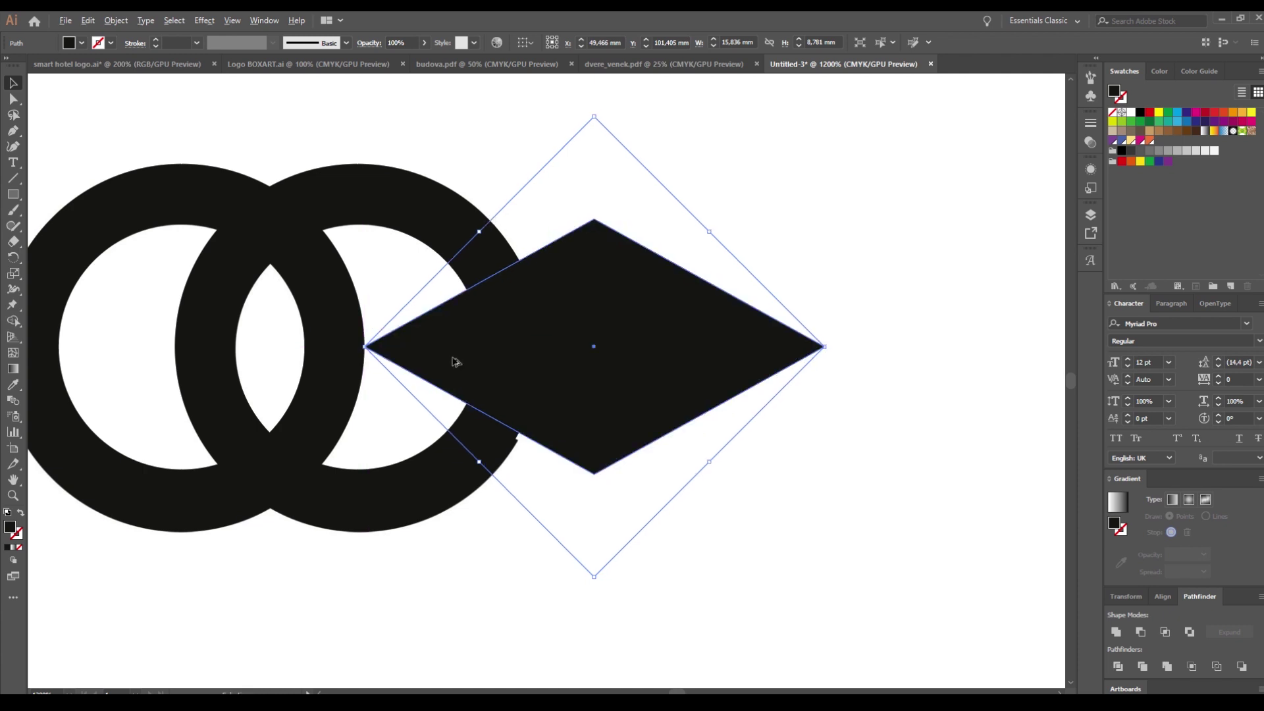
scroll(455, 313, down, 1)
click(650, 276)
drag(219, 377, 219, 376)
drag(635, 334, 226, 348)
- Select the two black rings and both flattened diamonds, and move them together beside the reference Chanel emblem
shift+click(293, 366)
shift+click(370, 376)
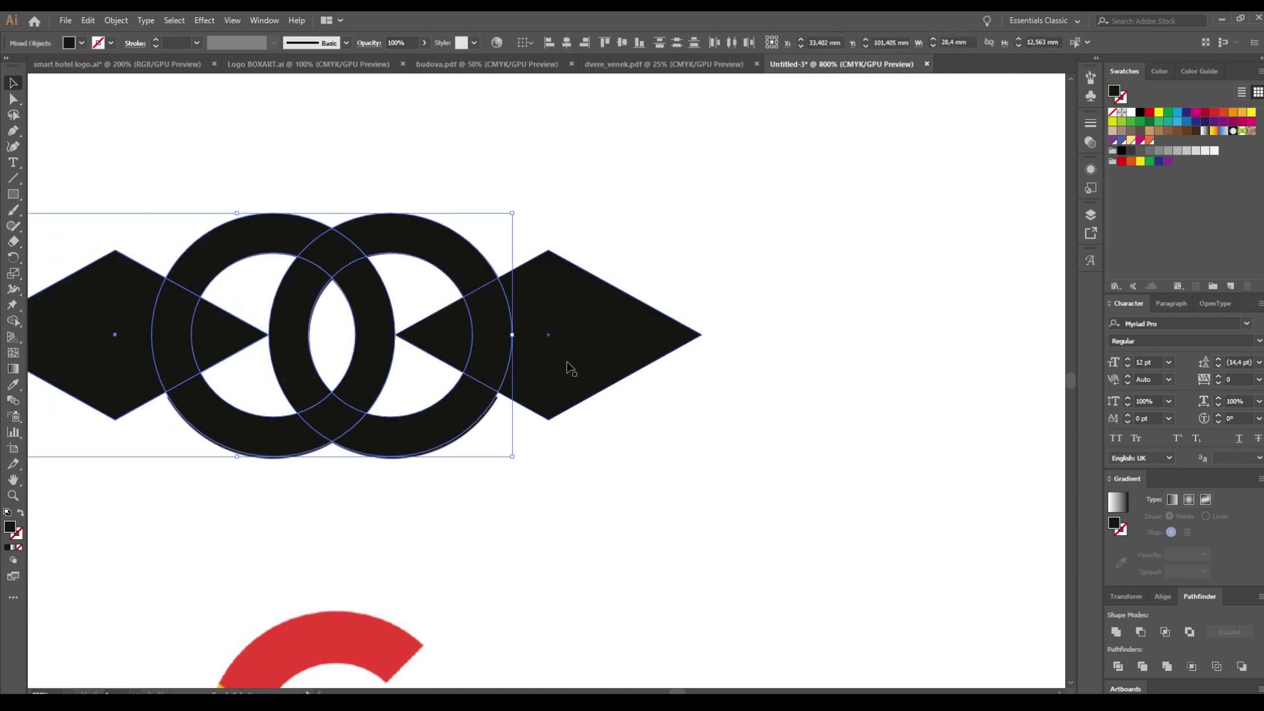
shift+click(568, 367)
scroll(514, 370, down, 2)
drag(431, 394, 821, 413)
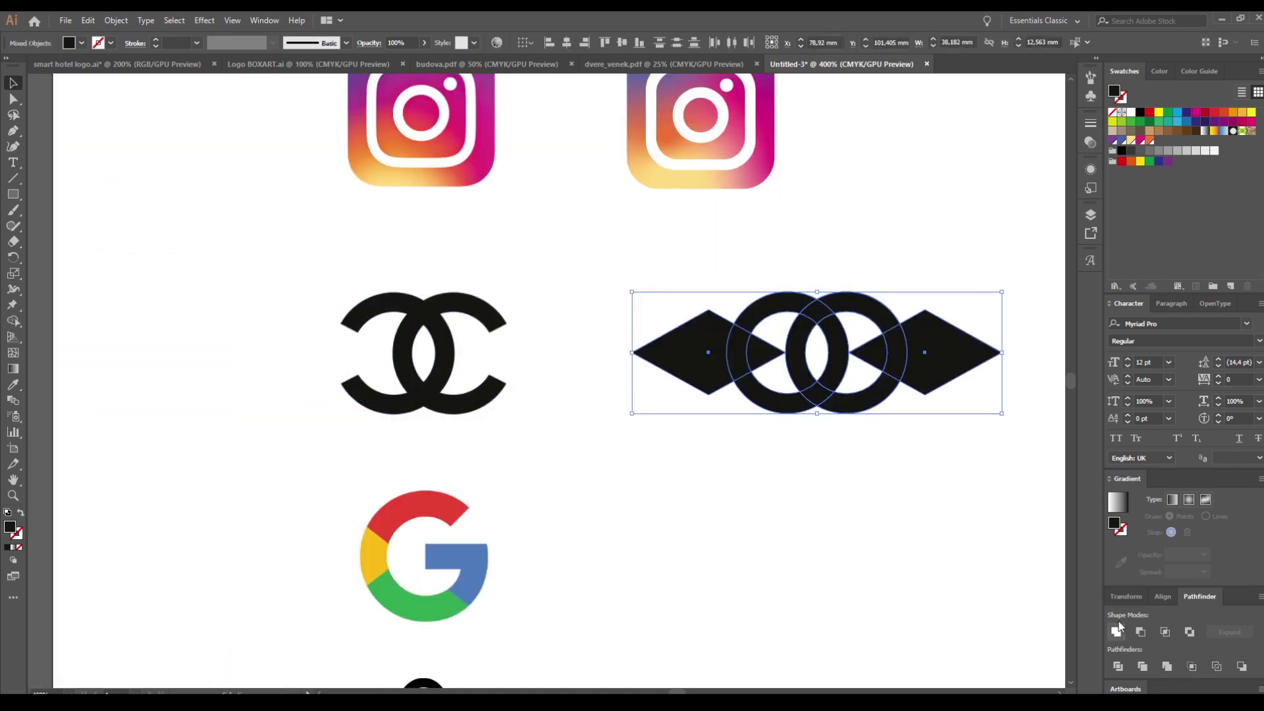
- Divide the overlapping rings and diamonds with Pathfinder, ungroup the result and delete the diamond pieces on both sides
click(1118, 666)
drag(837, 344, 589, 363)
scroll(588, 362, up, 1)
key(ctrl+shift+g)
drag(274, 352, 473, 387)
key(Delete)
drag(879, 370, 649, 377)
key(Delete)
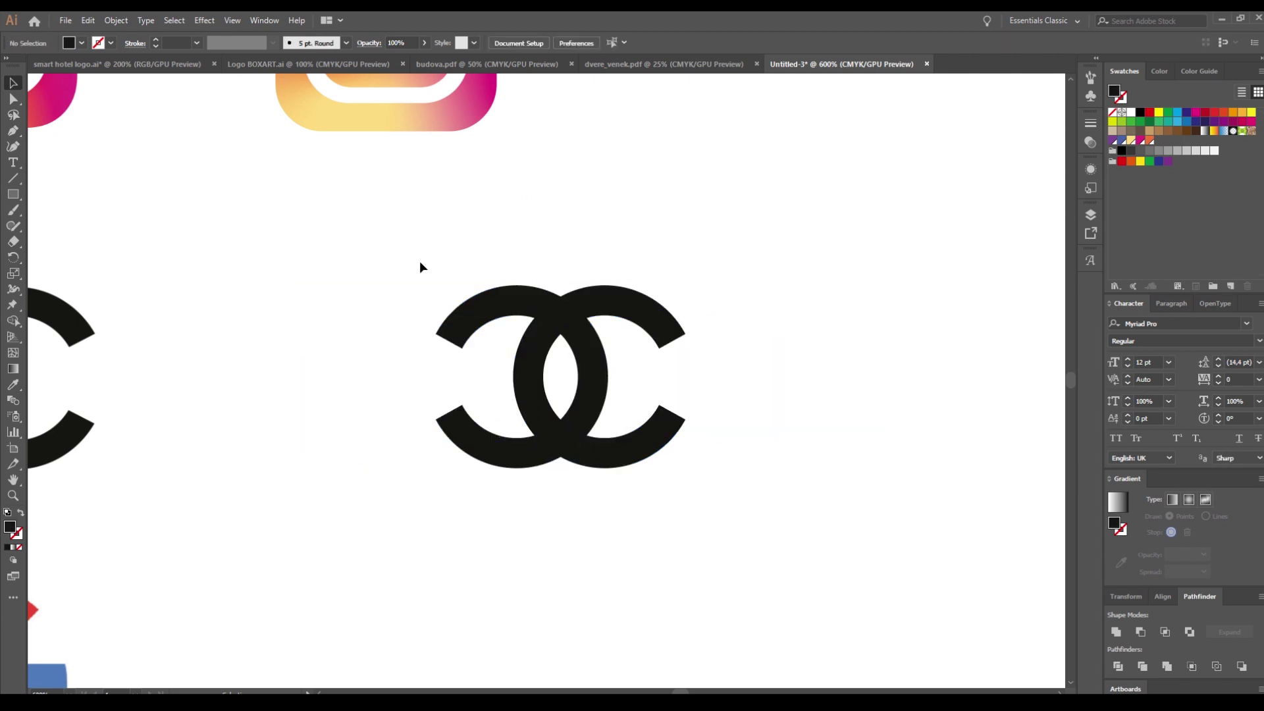
- Delete the leftover unfilled pieces inside the new Chanel emblem's openings
drag(420, 263, 1068, 578)
click(738, 445)
click(629, 388)
key(Delete)
click(622, 368)
key(Delete)
- Try to unite all pieces of the Chanel emblem into a single shape at once
drag(485, 412, 415, 275)
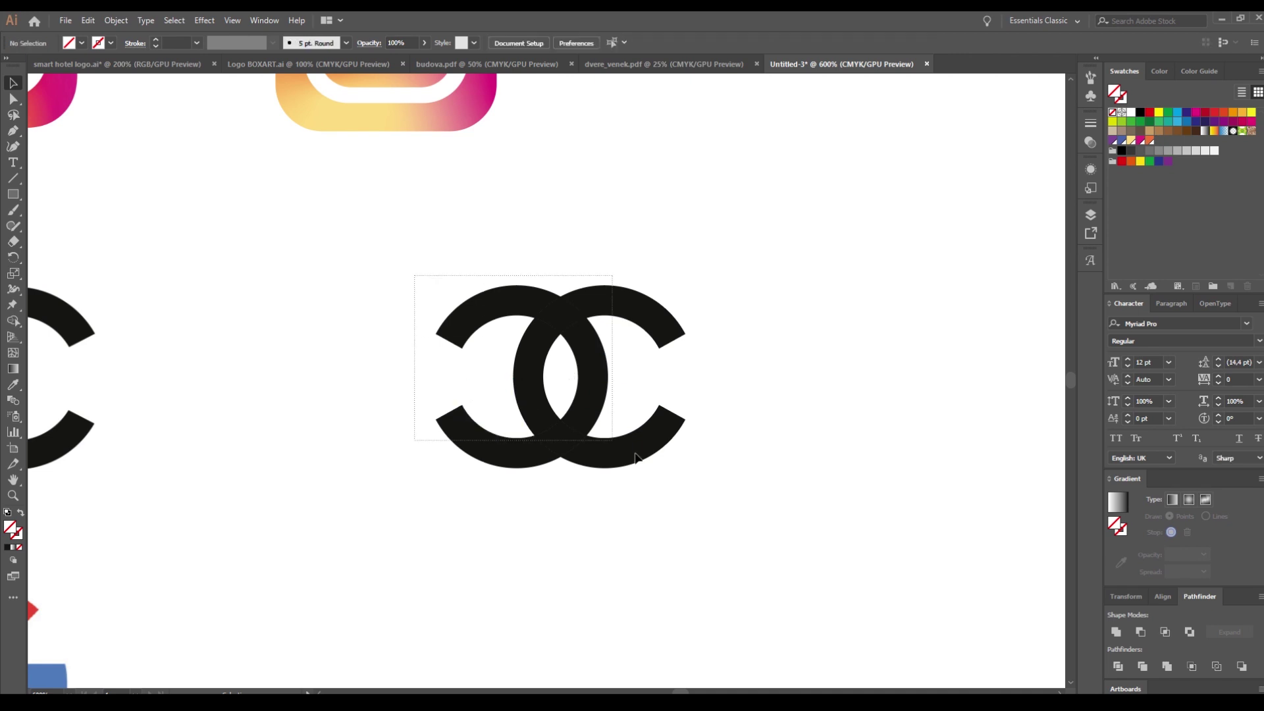
click(1116, 633)
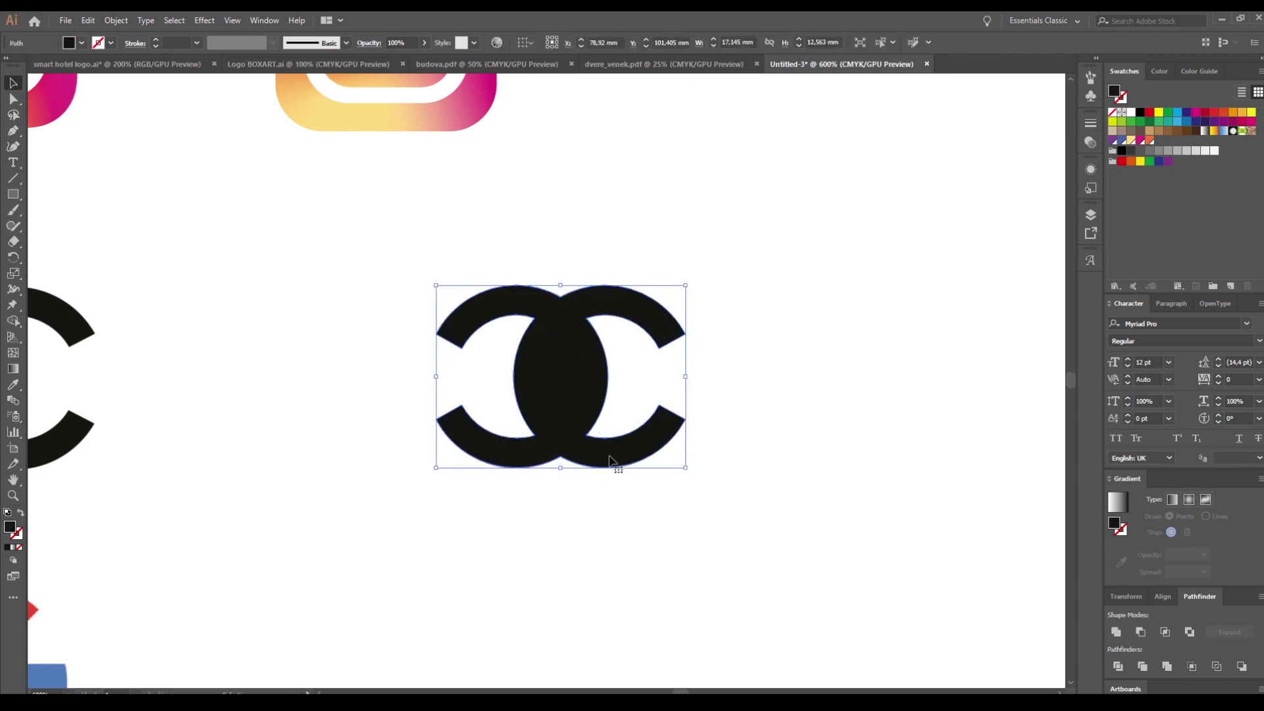
click(678, 443)
key(ctrl+z)
click(645, 493)
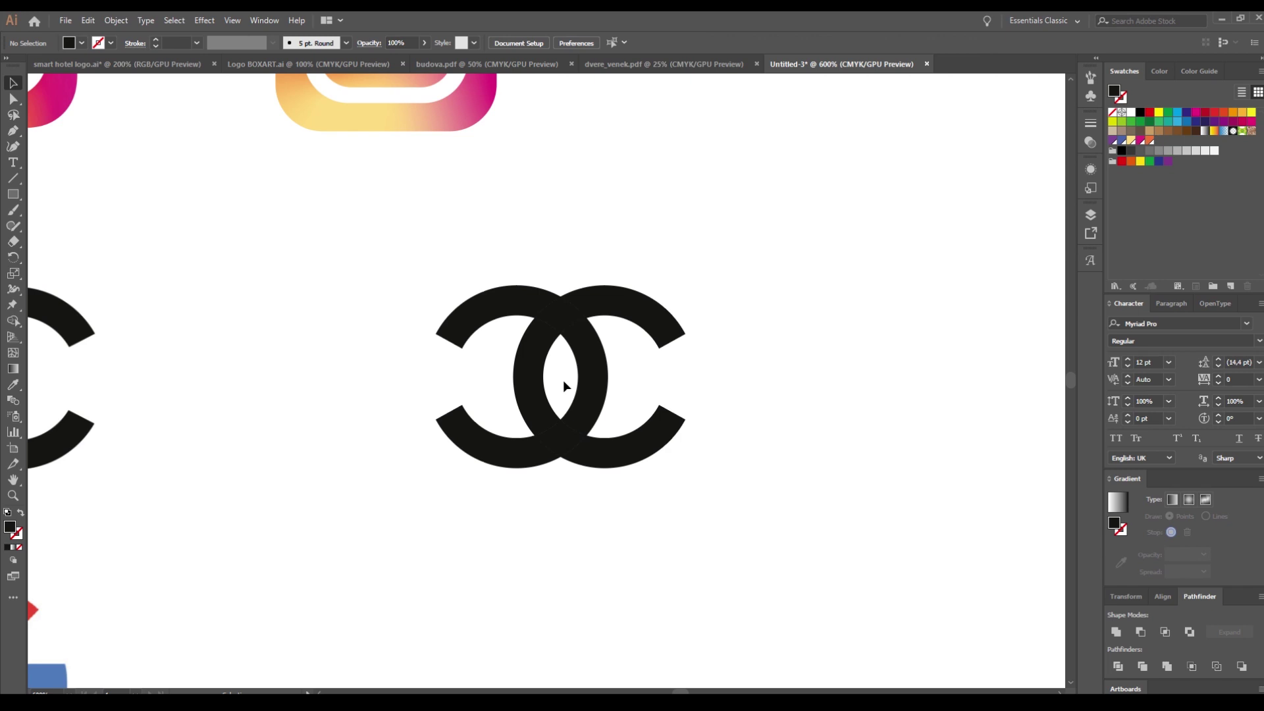
- Unite the Chanel emblem's pieces in stages, starting with the lower part, keeping the lens-shaped opening in the centre
drag(557, 468, 557, 464)
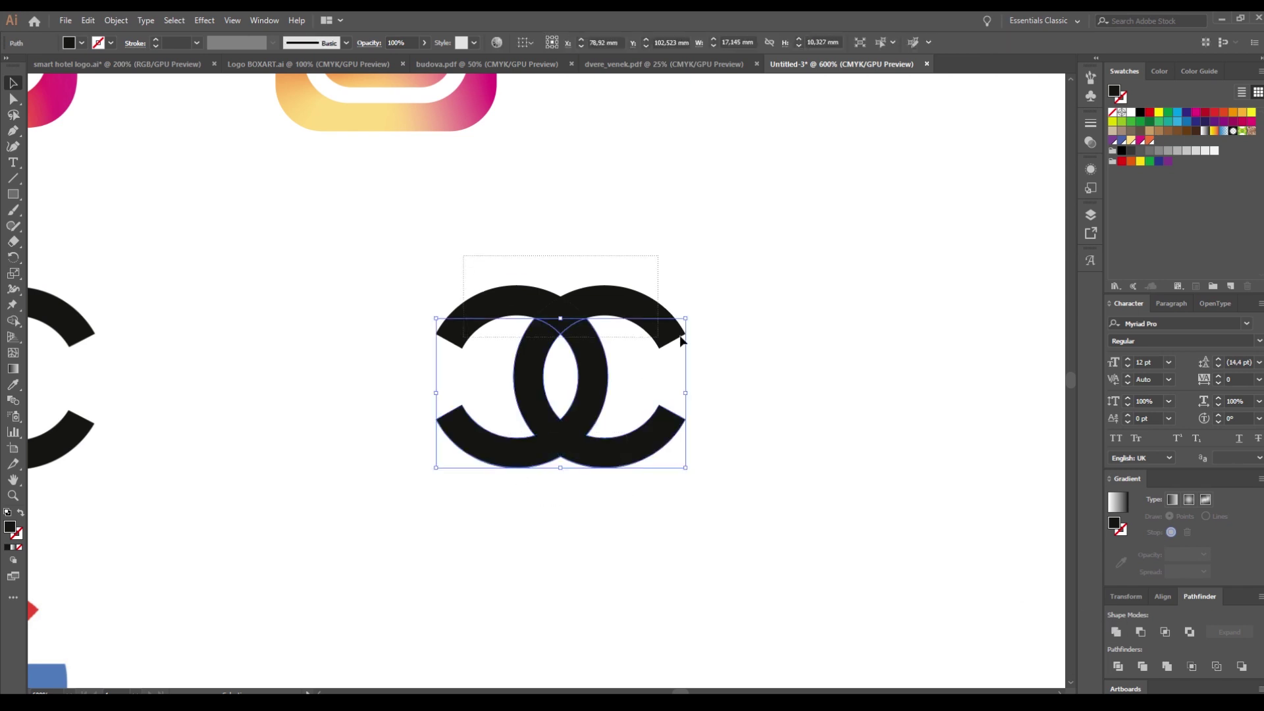
drag(564, 423, 387, 409)
key(ctrl+shift+a)
- Draw a black circle about 13.61 mm across over the reference Google G's outer edge and move it beside the reference
scroll(453, 448, down, 2)
scroll(455, 448, down, 3)
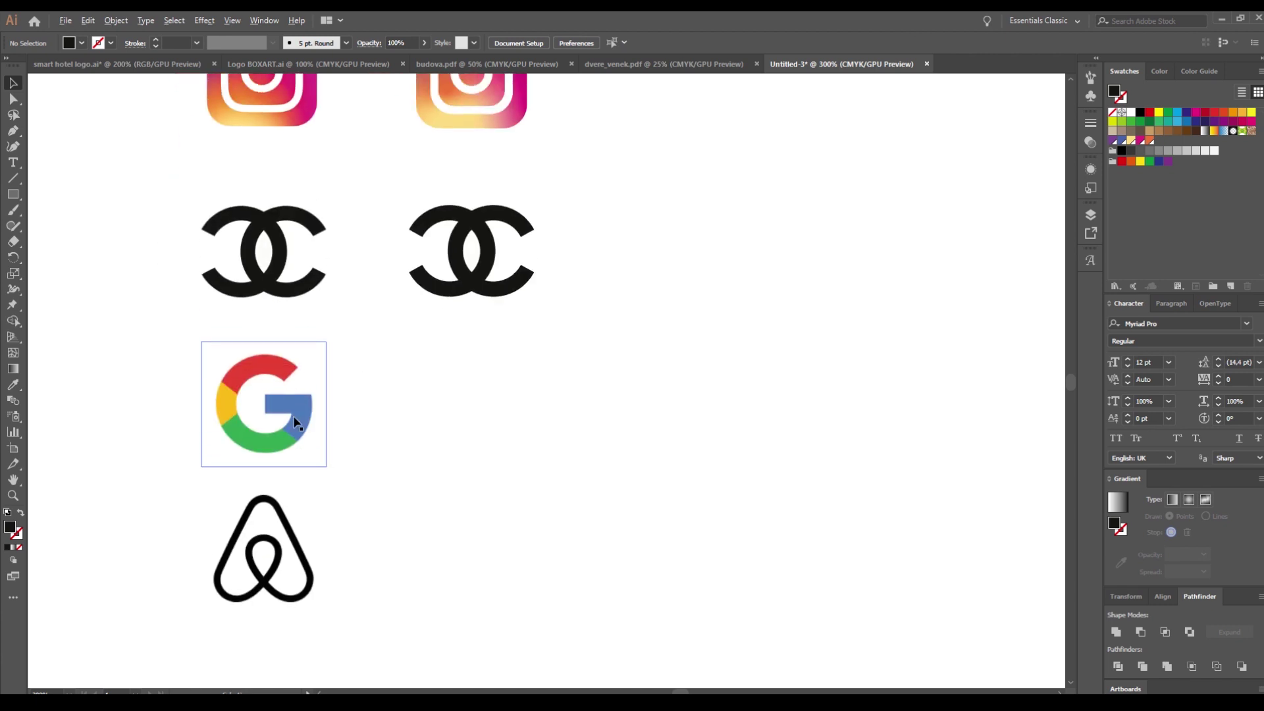
scroll(293, 417, up, 2)
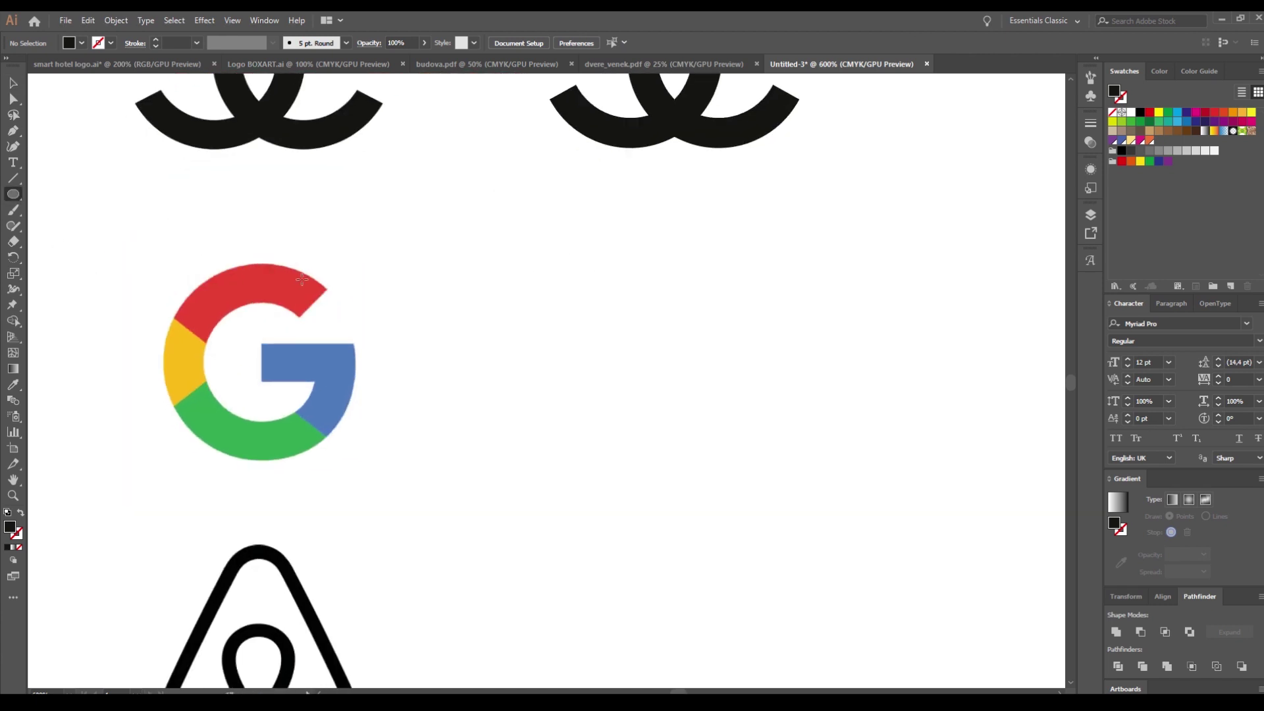
drag(260, 263, 259, 458)
drag(362, 415, 610, 416)
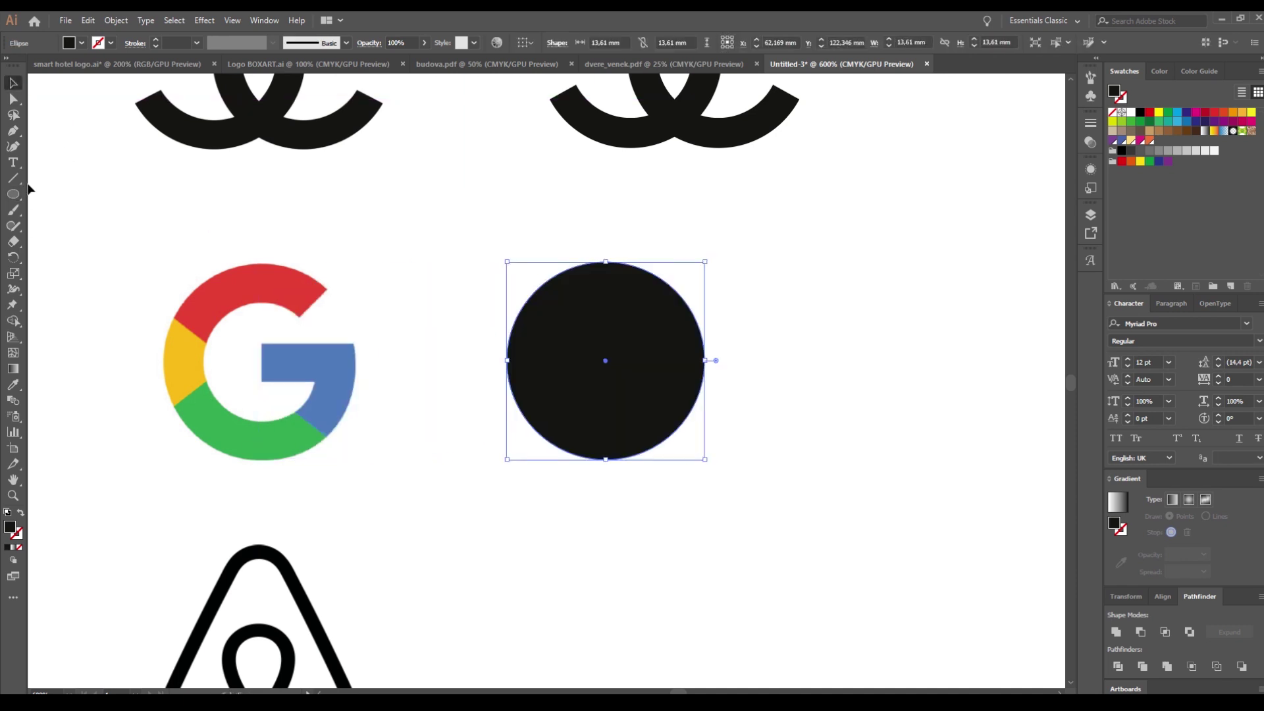
- Draw a smaller circle matching the reference G's inner opening and place it inside the large black circle
drag(263, 303, 263, 420)
drag(199, 386, 623, 399)
key(ctrl+z)
click(13, 83)
mouse_move(227, 371)
mouse_down()
mouse_move(401, 382)
mouse_move(622, 369)
mouse_move(625, 383)
mouse_up()
- Align the two circles on a common centre and subtract the small one from the large one to form a ring
shift+click(689, 310)
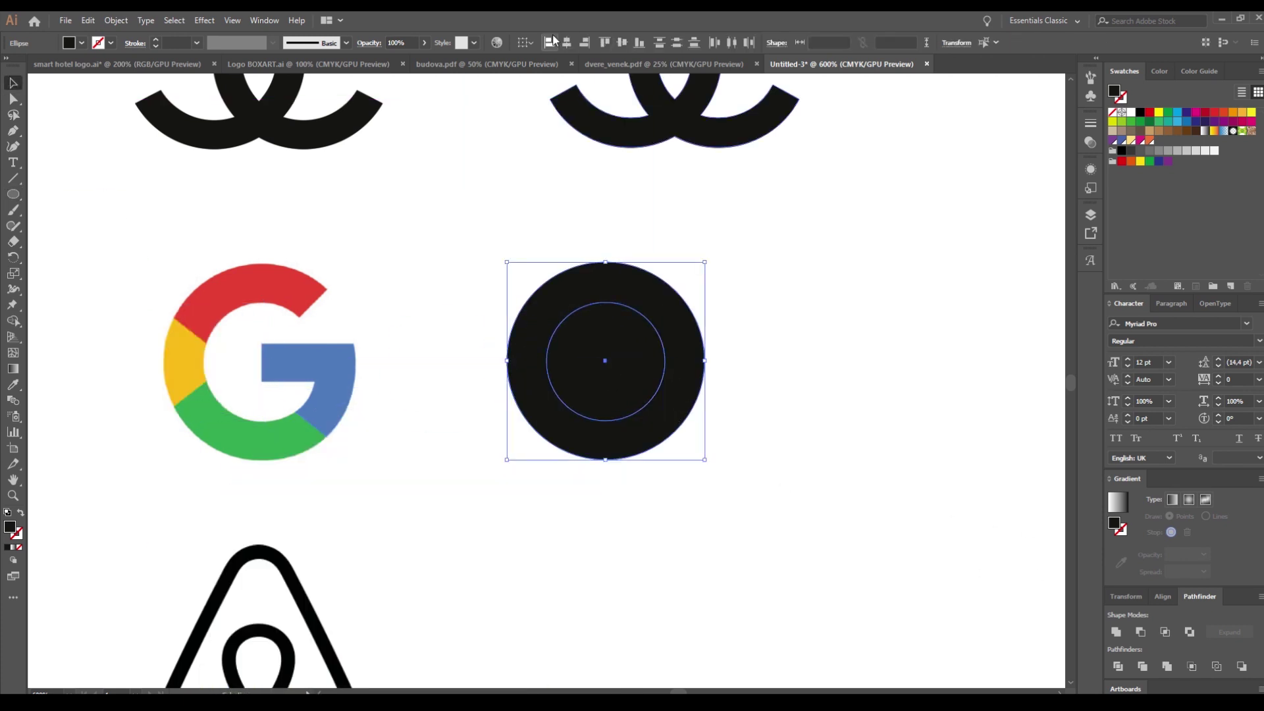
click(1141, 631)
click(592, 511)
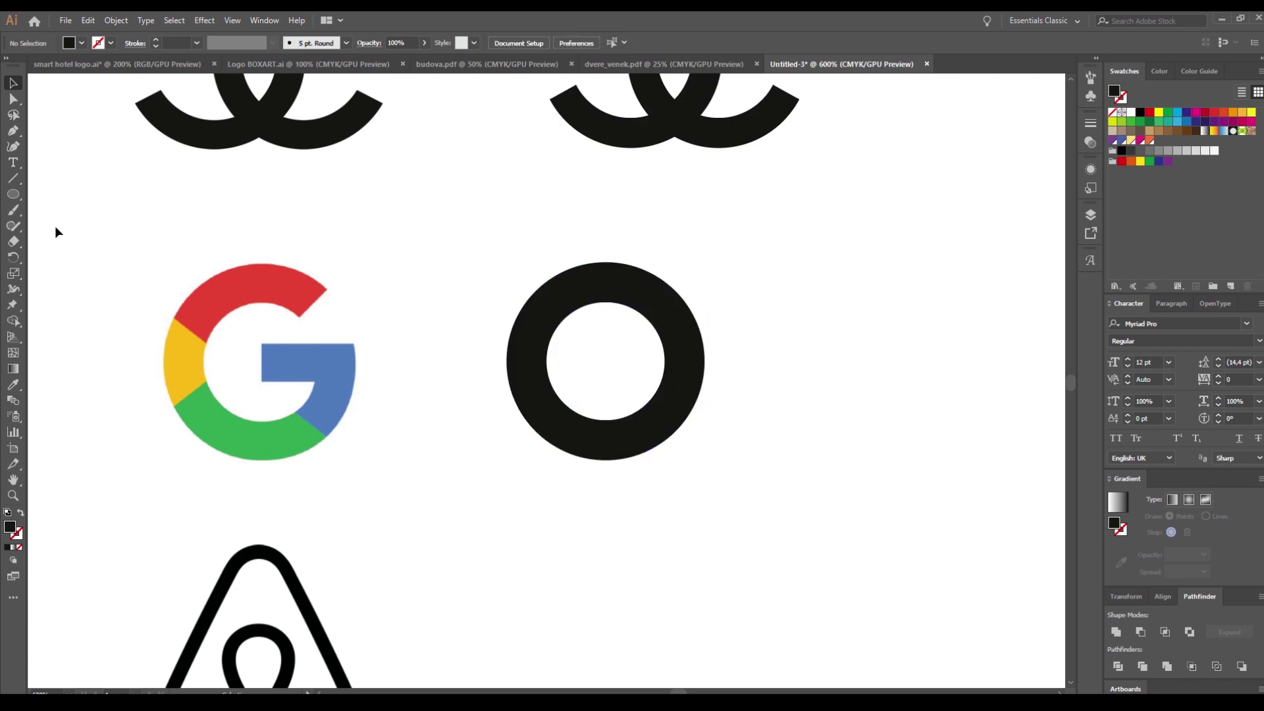
- Draw a rectangle about 8.77 by 2.56 mm over the reference G's blue bar and move the ring onto the reference
scroll(245, 351, up, 1)
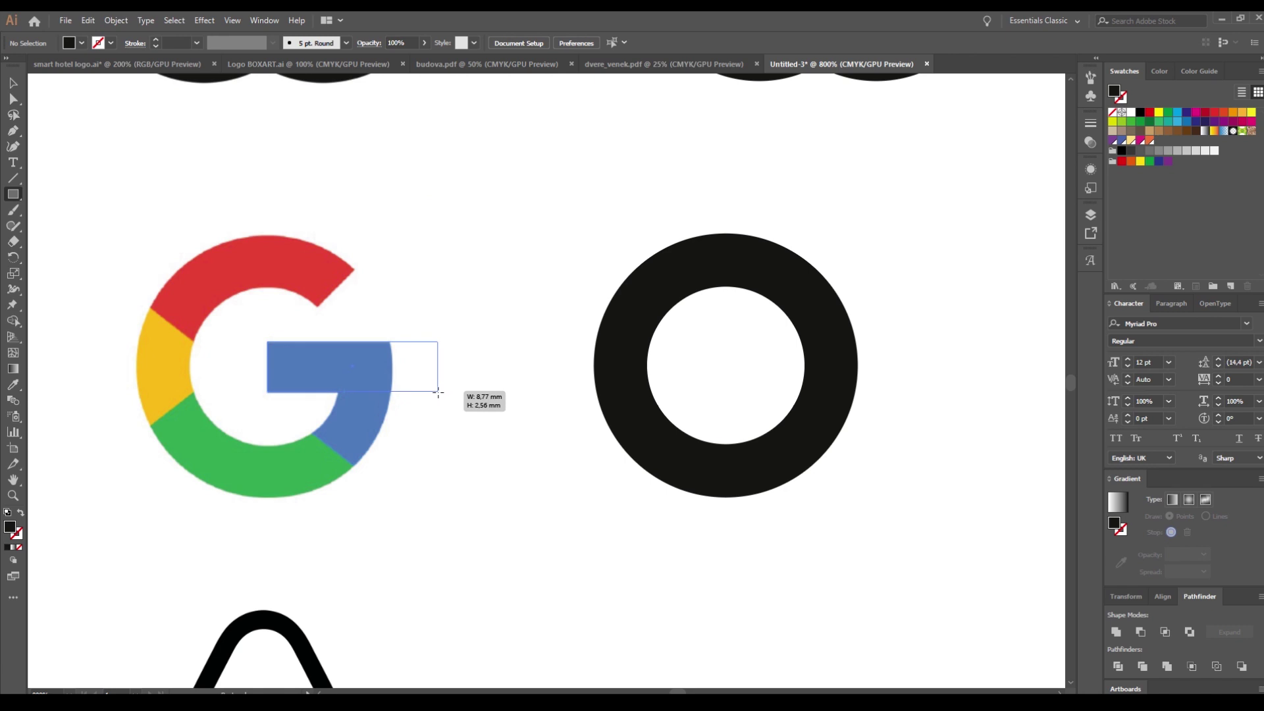
drag(437, 392, 438, 393)
key(v)
drag(692, 424, 264, 447)
- Try moving the ring and the bar together to the right of the reference Google G
shift+click(418, 362)
drag(331, 371, 802, 371)
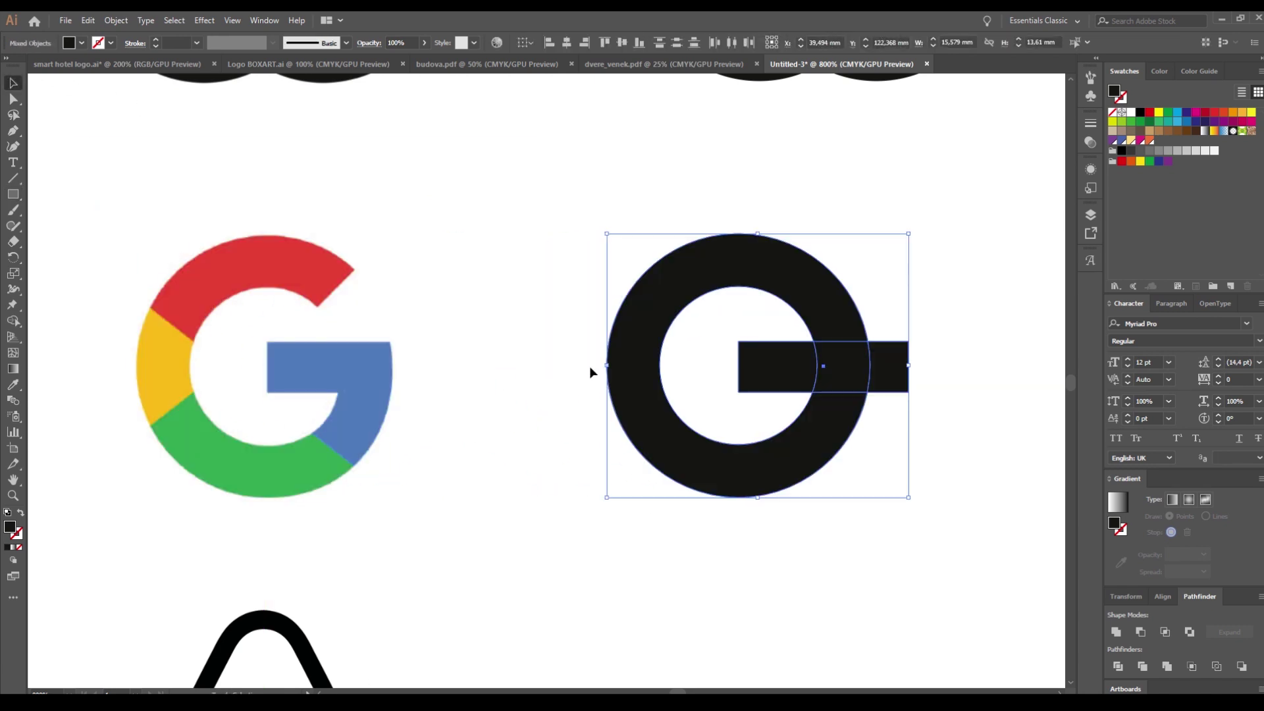
click(41, 149)
key(ctrl+z)
key(ctrl+z)
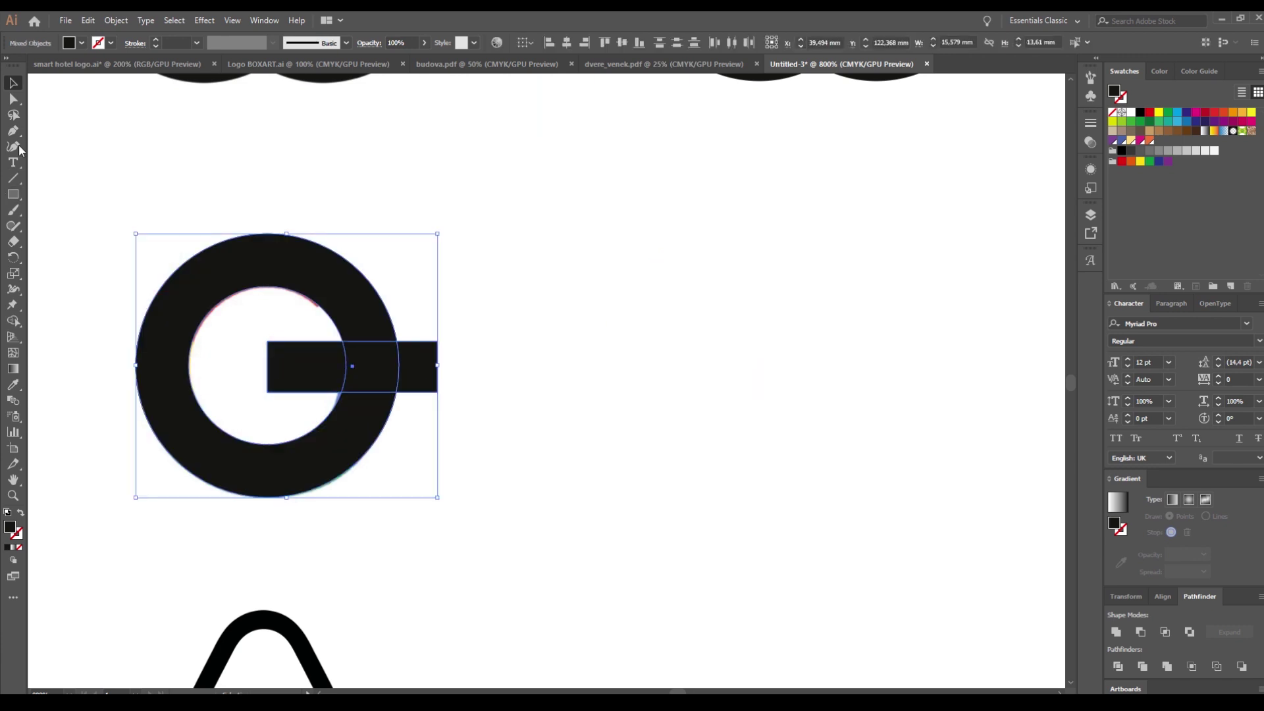
- Lower the ring's opacity so it is translucent over the reference Google G
click(231, 239)
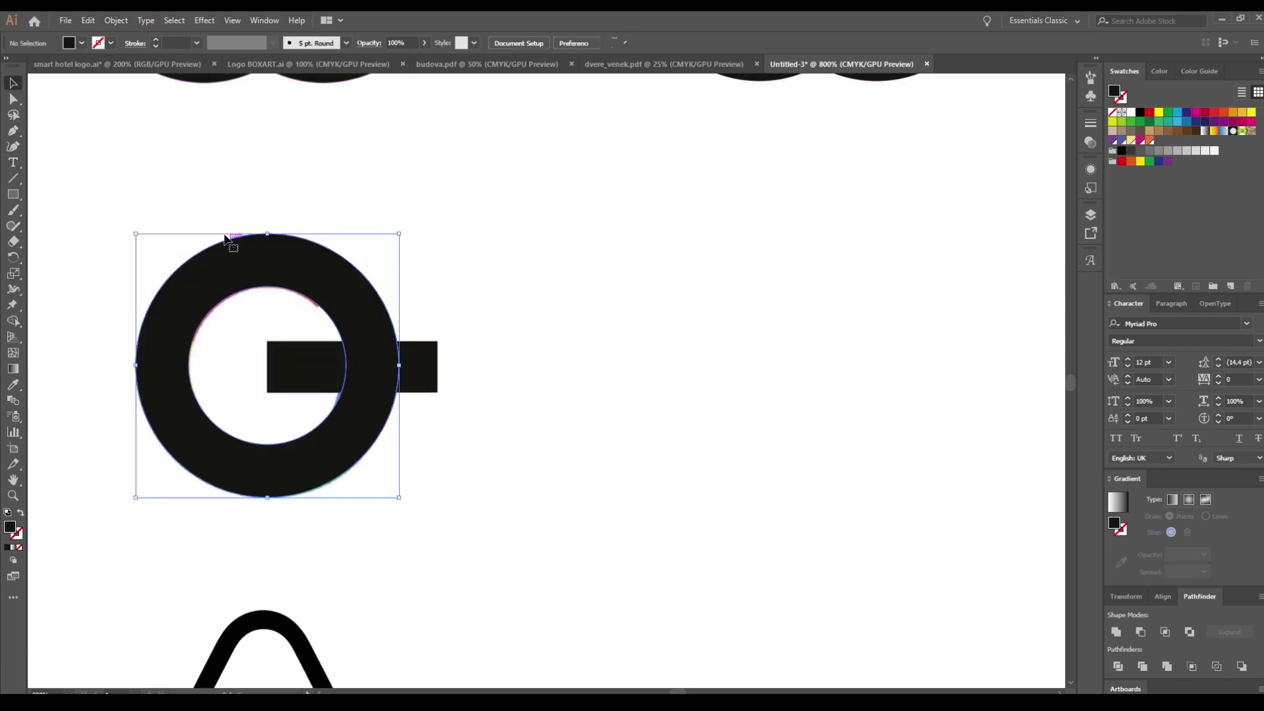
click(394, 68)
- Draw a closed four-sided Pen shape over the ring's gap, from the slanted end of the red arc down to the bar
click(13, 131)
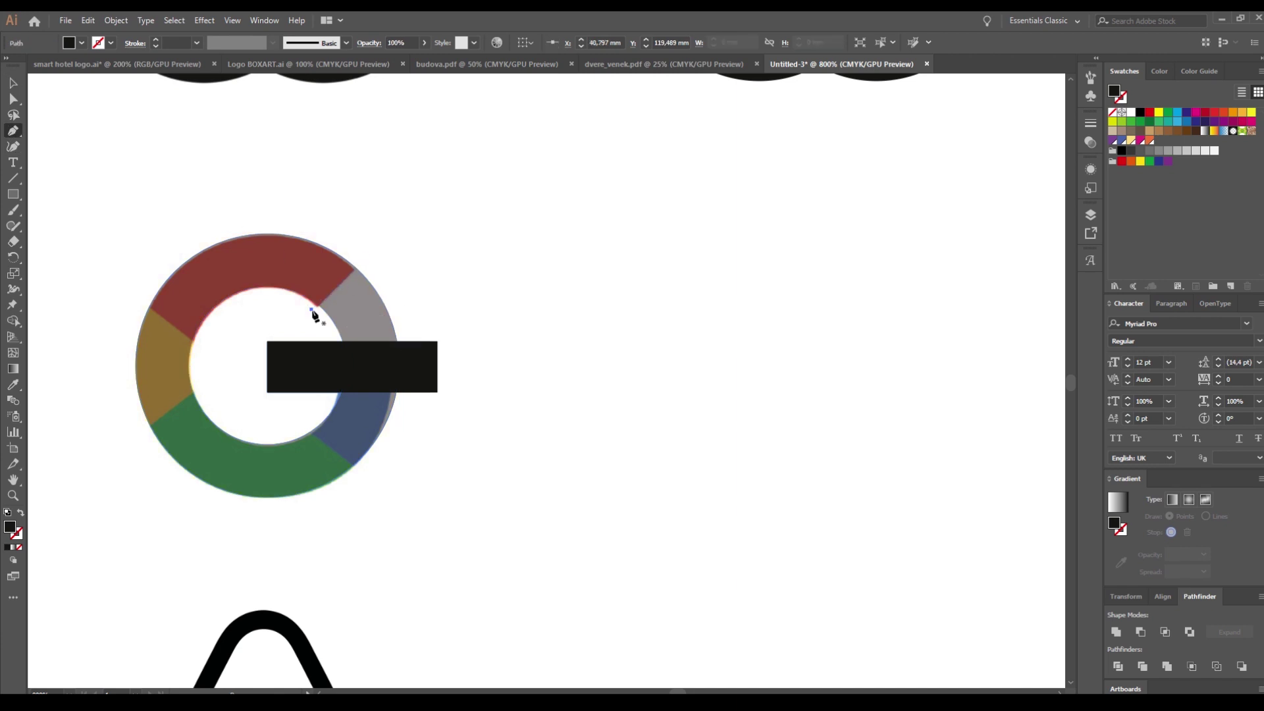
scroll(312, 314, up, 5)
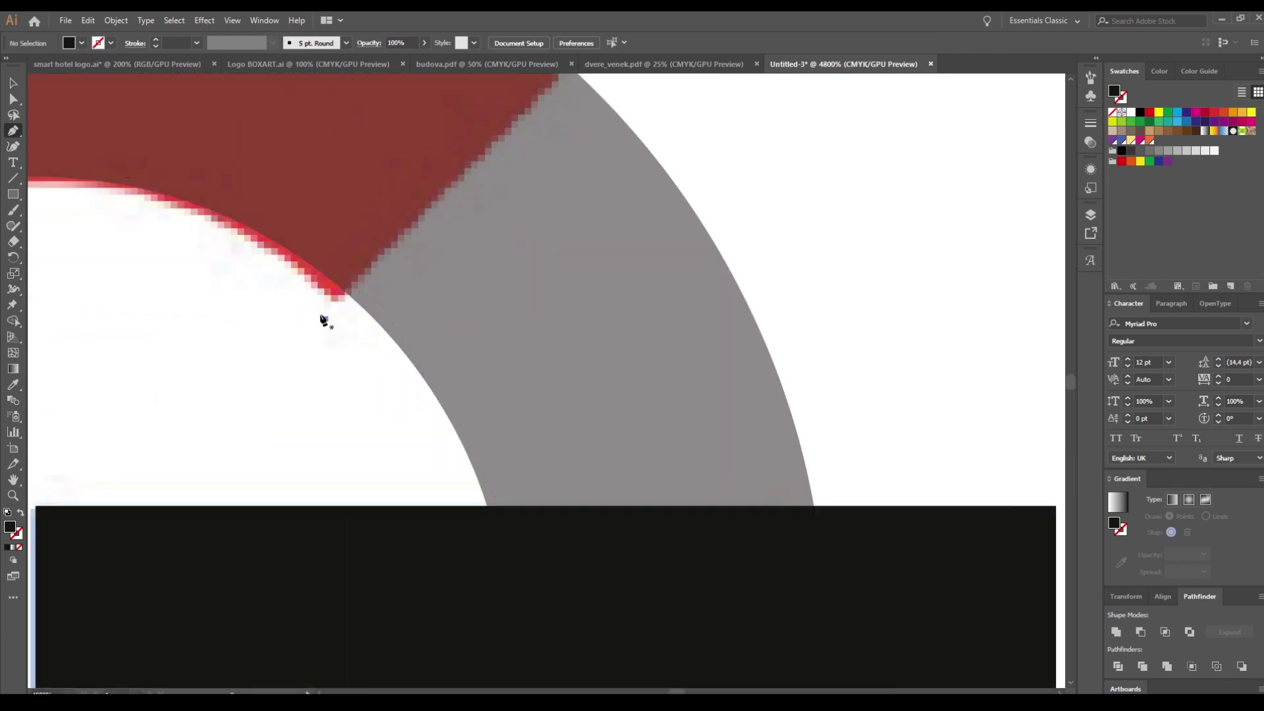
click(324, 319)
scroll(560, 99, up, 3)
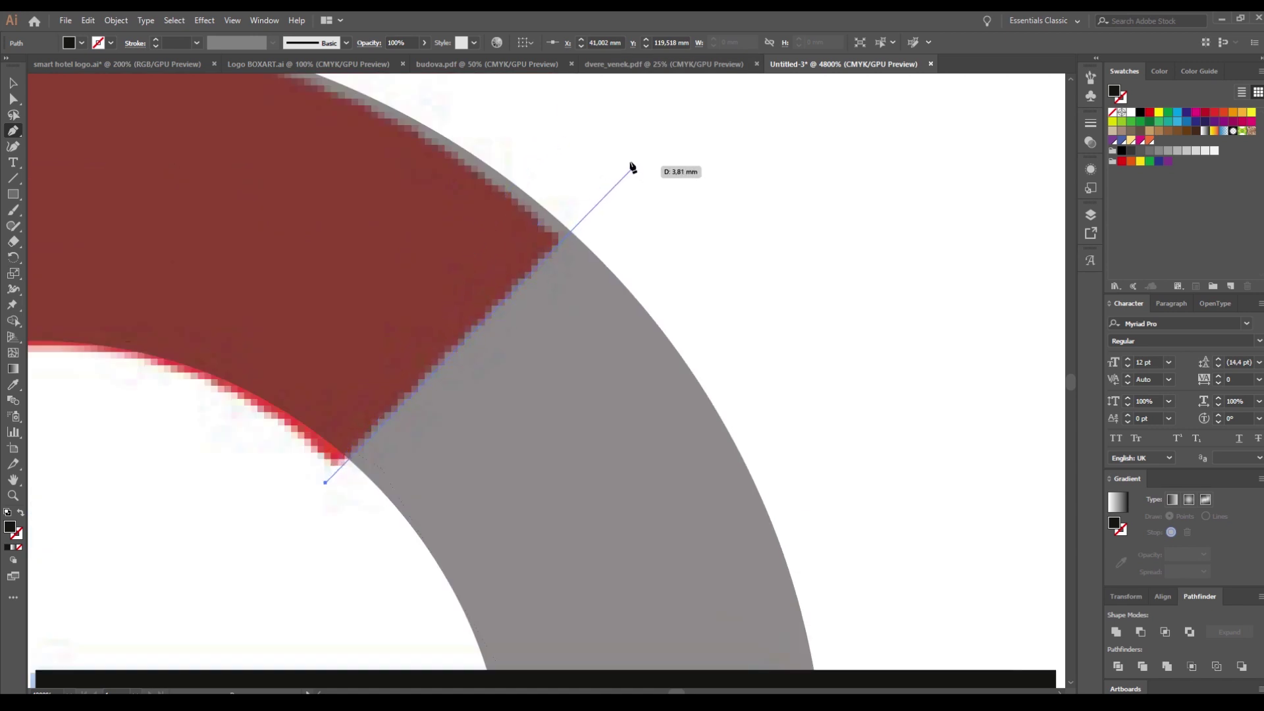
click(632, 167)
key(ctrl+minus)
key(ctrl+minus)
scroll(658, 283, down, 3)
click(677, 409)
click(458, 432)
click(399, 312)
key(ctrl+minus)
key(ctrl+minus)
key(ctrl+minus)
key(ctrl+minus)
key(ctrl+minus)
key(ctrl+minus)
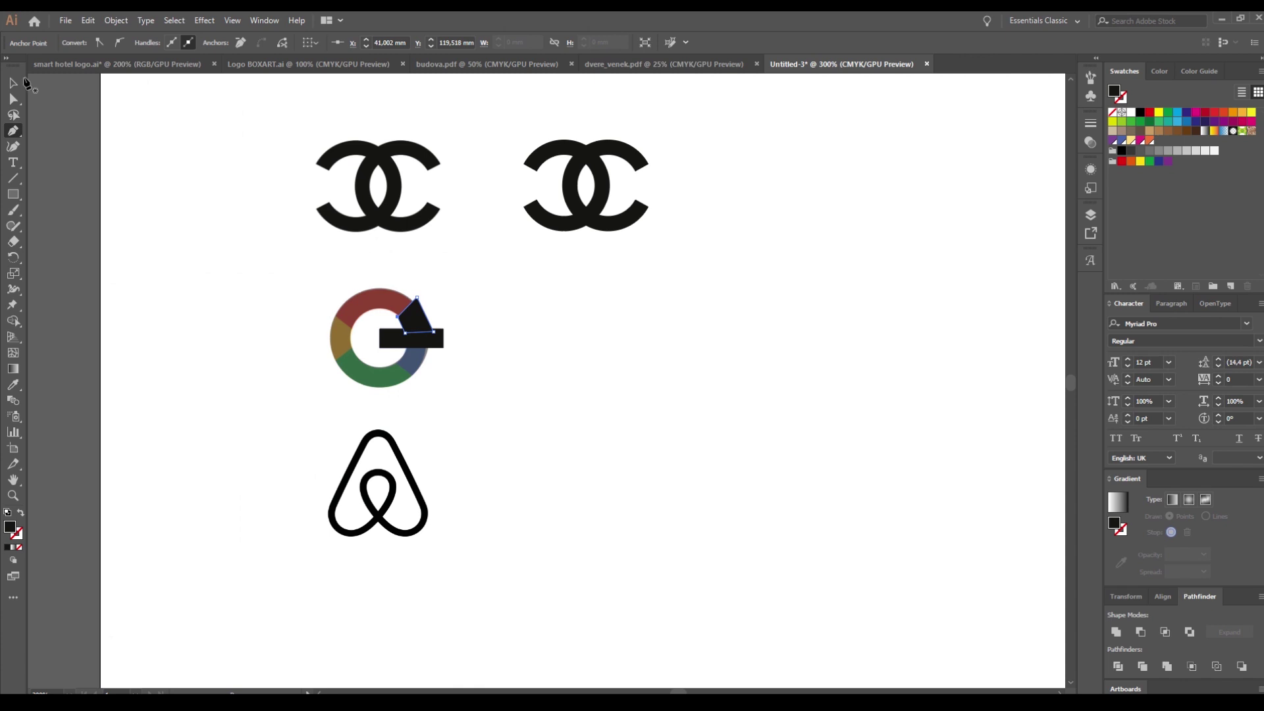
- Try moving the ring, bar and gap shape together to the right of the reference Google G
click(14, 83)
scroll(520, 284, up, 2)
shift+click(342, 394)
shift+click(293, 428)
drag(253, 452, 667, 451)
key(ctrl+z)
click(349, 485)
click(42, 200)
- Draw a closed Pen shape covering the yellow segment, with edges along its borders with the green and red segments
click(13, 131)
scroll(162, 407, up, 2)
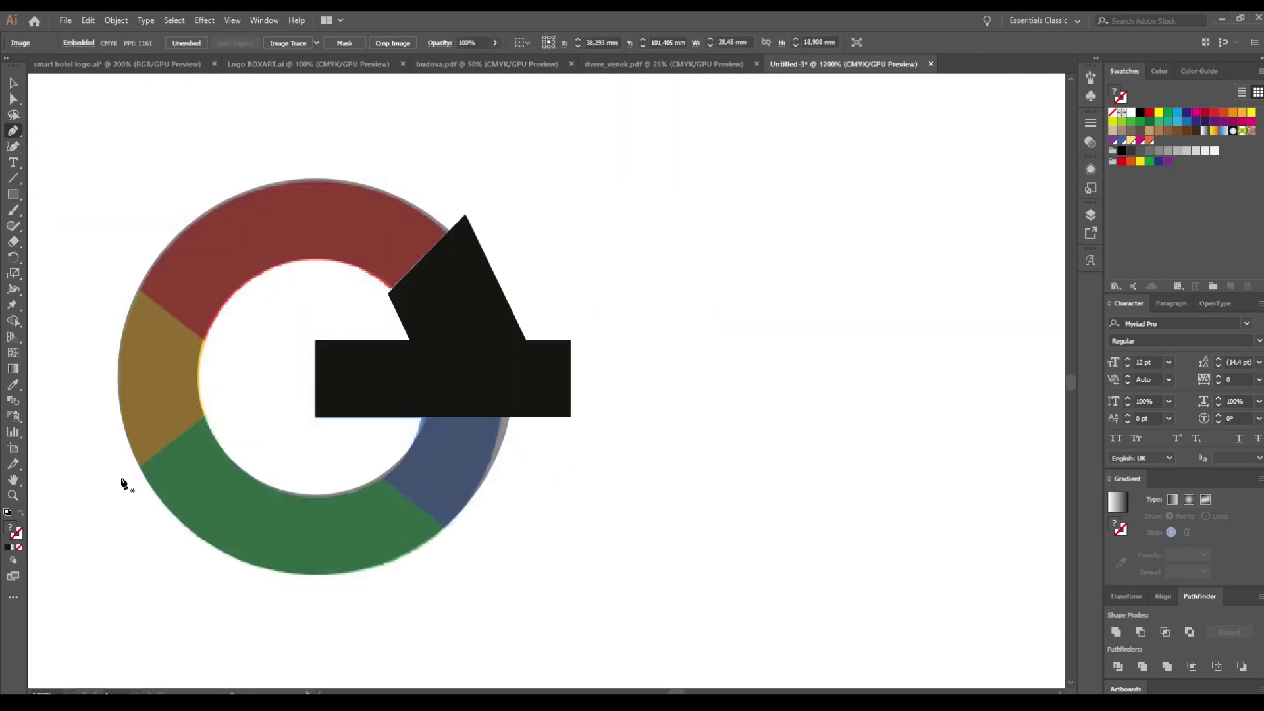
scroll(122, 484, up, 4)
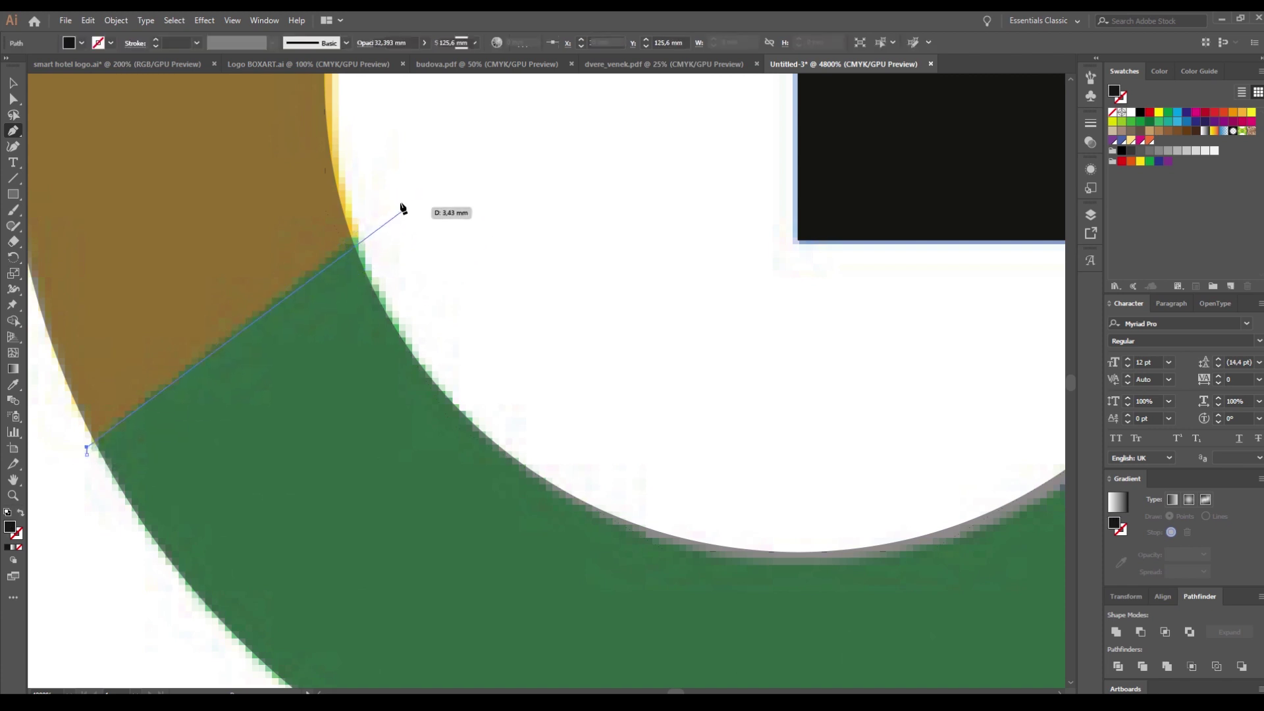
click(403, 210)
scroll(395, 296, up, 5)
click(367, 472)
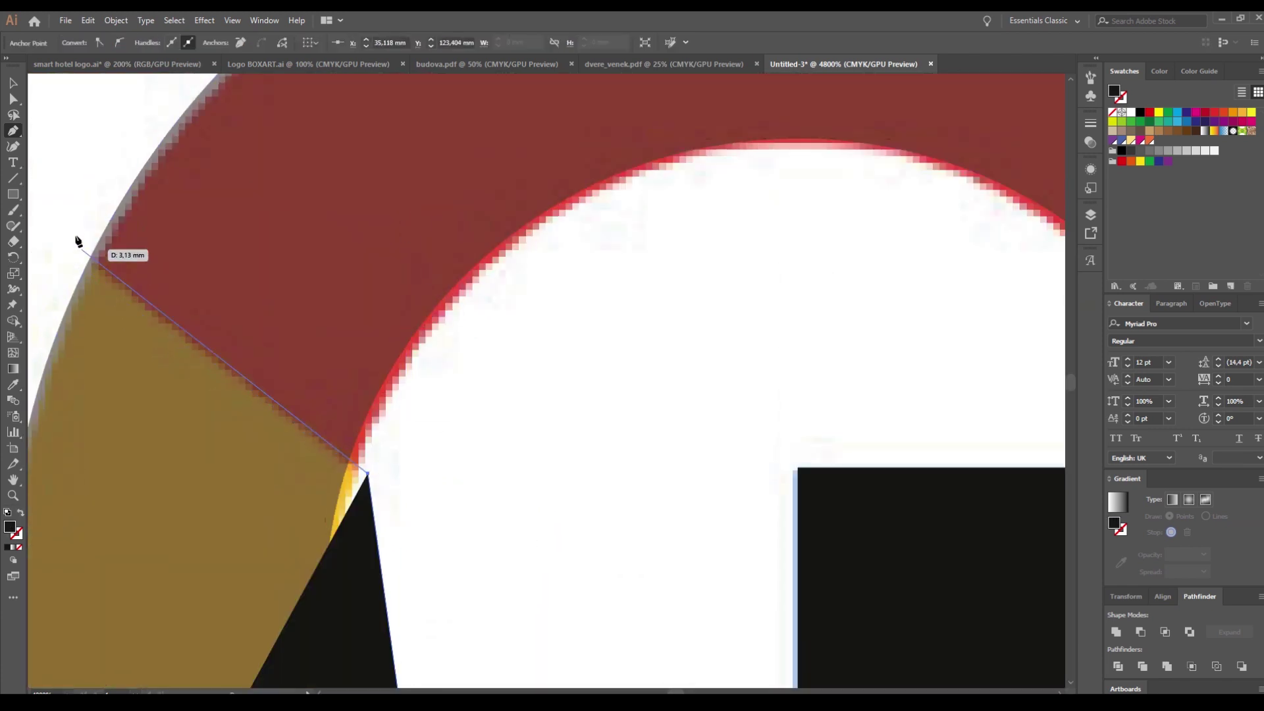
click(44, 231)
drag(131, 366, 745, 145)
click(384, 310)
drag(460, 539, 319, 292)
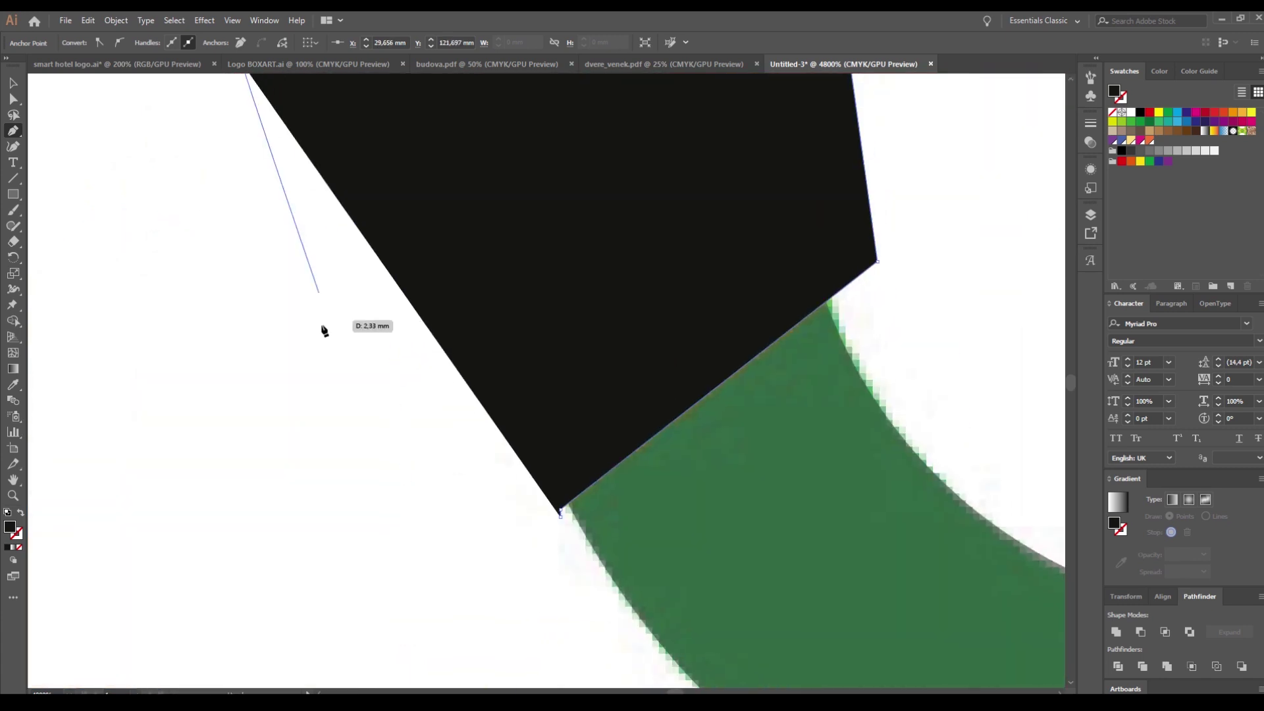
click(325, 344)
click(560, 516)
- Draw a closed Pen shape over the curved blue segment below the bar, with one edge along its border with green
scroll(559, 517, down, 7)
scroll(684, 546, up, 4)
click(772, 567)
click(664, 494)
click(491, 359)
click(559, 204)
click(958, 192)
click(772, 567)
scroll(694, 455, down, 2)
- Move the ring and all overlapping black shapes to the right of the reference G and divide them into separate pieces
click(12, 84)
click(280, 225)
scroll(290, 230, down, 2)
drag(250, 165, 564, 376)
shift+click(408, 351)
drag(365, 334, 447, 416)
scroll(889, 336, down, 1)
scroll(513, 400, up, 1)
key(ctrl+g)
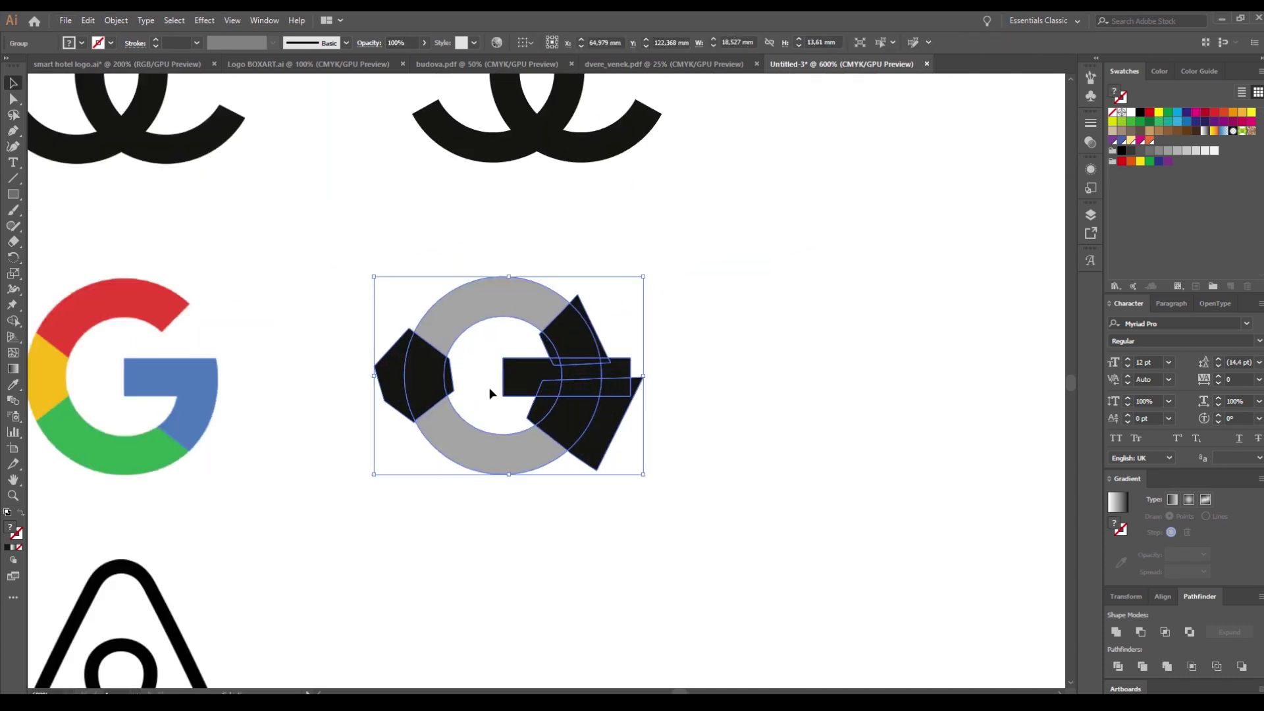
click(535, 505)
- Delete the divided pieces that lie outside the G outline and those filling the gap above the bar
scroll(410, 490, up, 1)
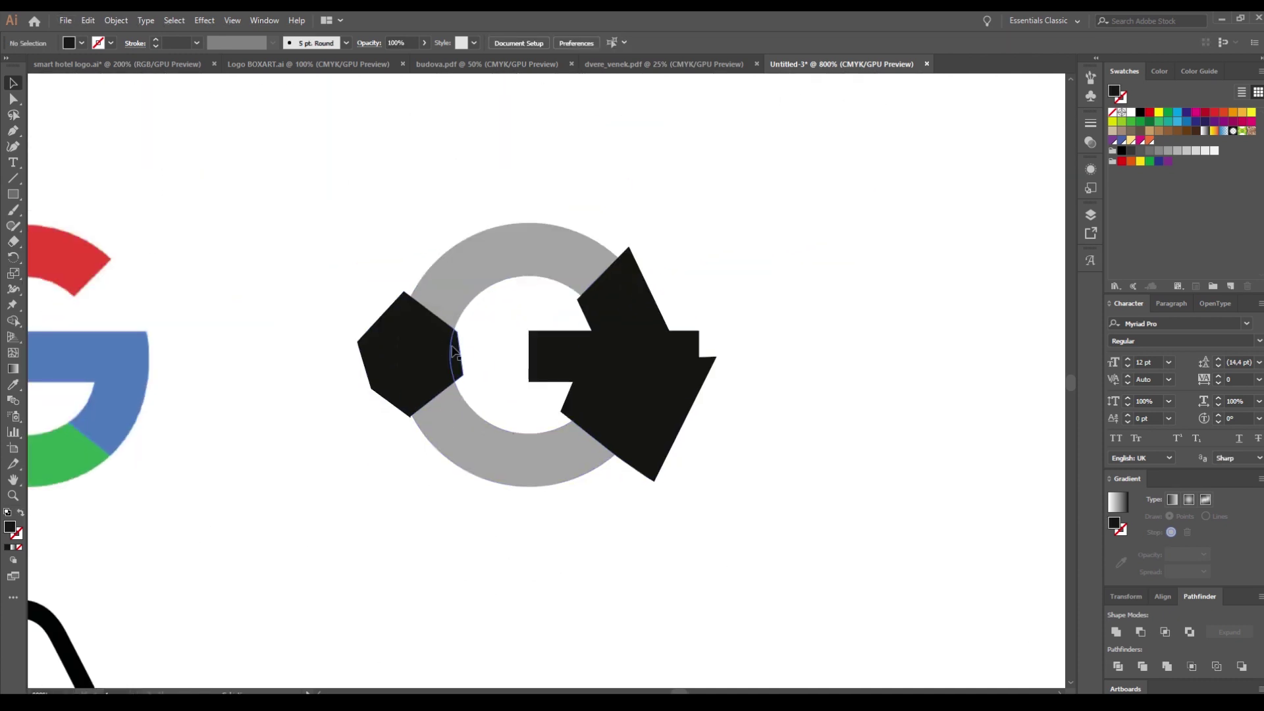
click(608, 314)
key(Delete)
key(Delete)
click(595, 319)
key(Delete)
key(Delete)
drag(709, 323, 665, 337)
key(Delete)
click(588, 389)
key(Delete)
click(622, 368)
key(Delete)
- Unite the bar pieces and the lower right arc of the new G into one shape
click(621, 356)
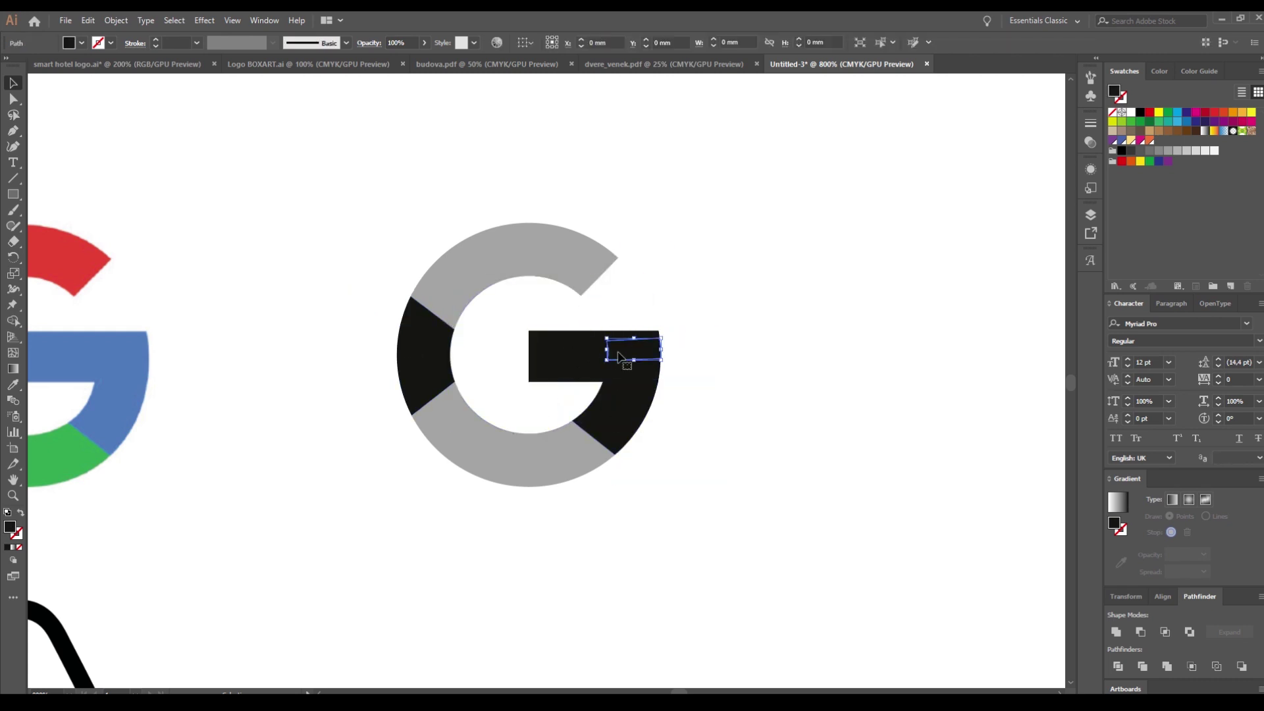
drag(396, 466, 472, 457)
drag(757, 331, 632, 374)
click(1116, 632)
click(682, 515)
click(558, 436)
click(527, 277)
click(377, 288)
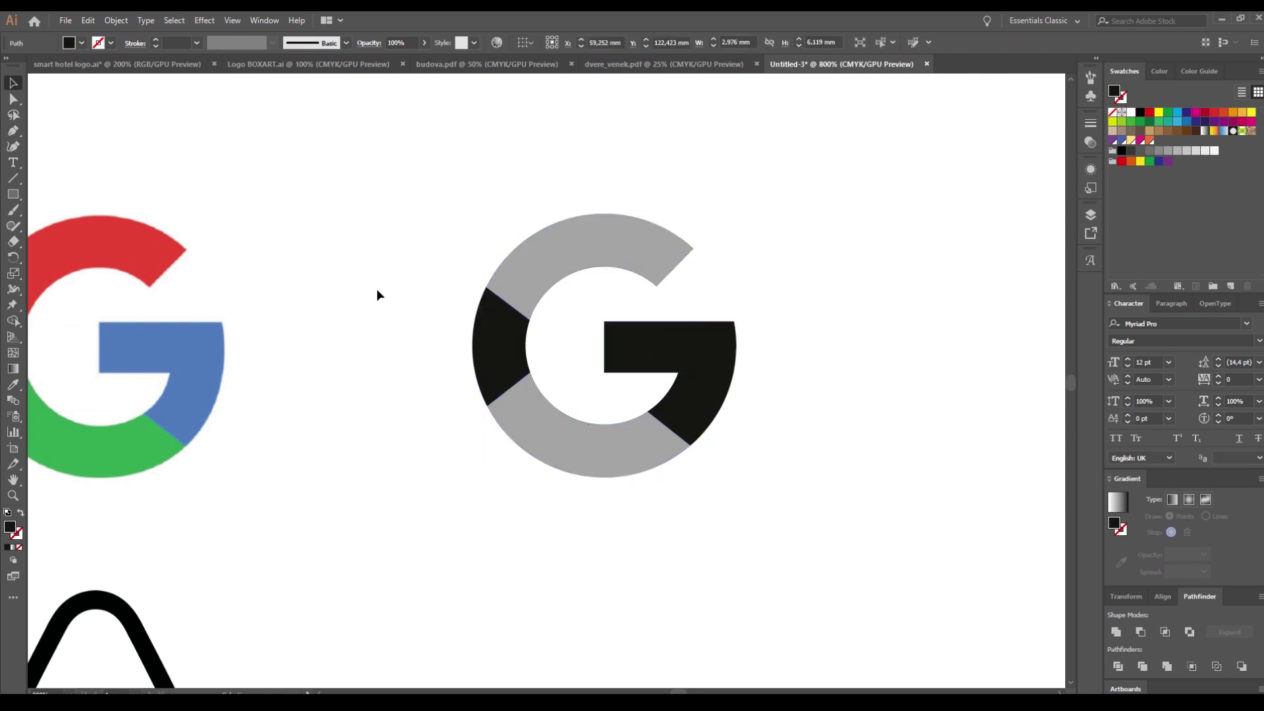
- Colour the new G's top arc red and its left segment yellow with colours sampled from the reference by Eyedropper
drag(376, 288, 568, 294)
click(693, 271)
key(i)
click(263, 257)
key(v)
click(692, 352)
click(13, 385)
click(189, 375)
- Colour the new G's bottom arc green and its bar shape blue with colours sampled from the reference by Eyedropper
click(13, 84)
click(757, 455)
click(13, 384)
click(248, 409)
click(13, 84)
click(13, 384)
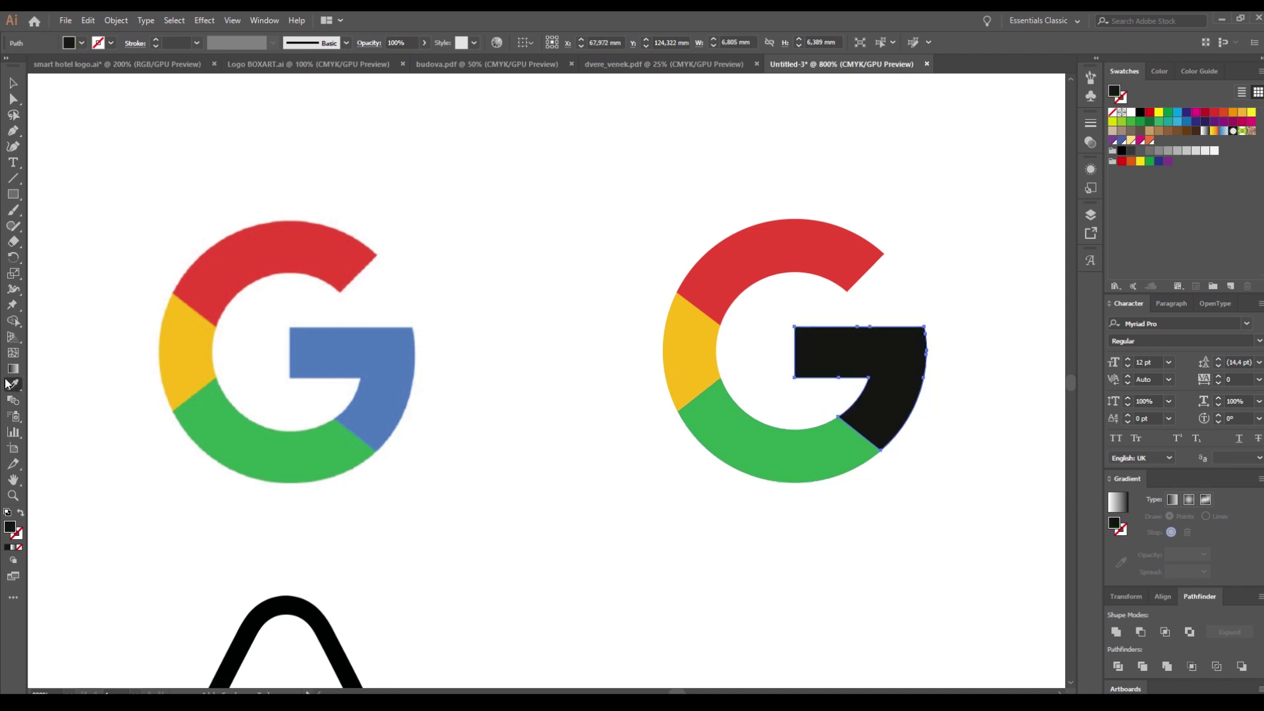
click(322, 363)
click(13, 84)
click(681, 419)
- Add midpoint anchors on the yellow segment's two cut edges and pull them under the red and green arcs to close the seams
scroll(887, 382, up, 2)
click(517, 336)
shift+click(758, 315)
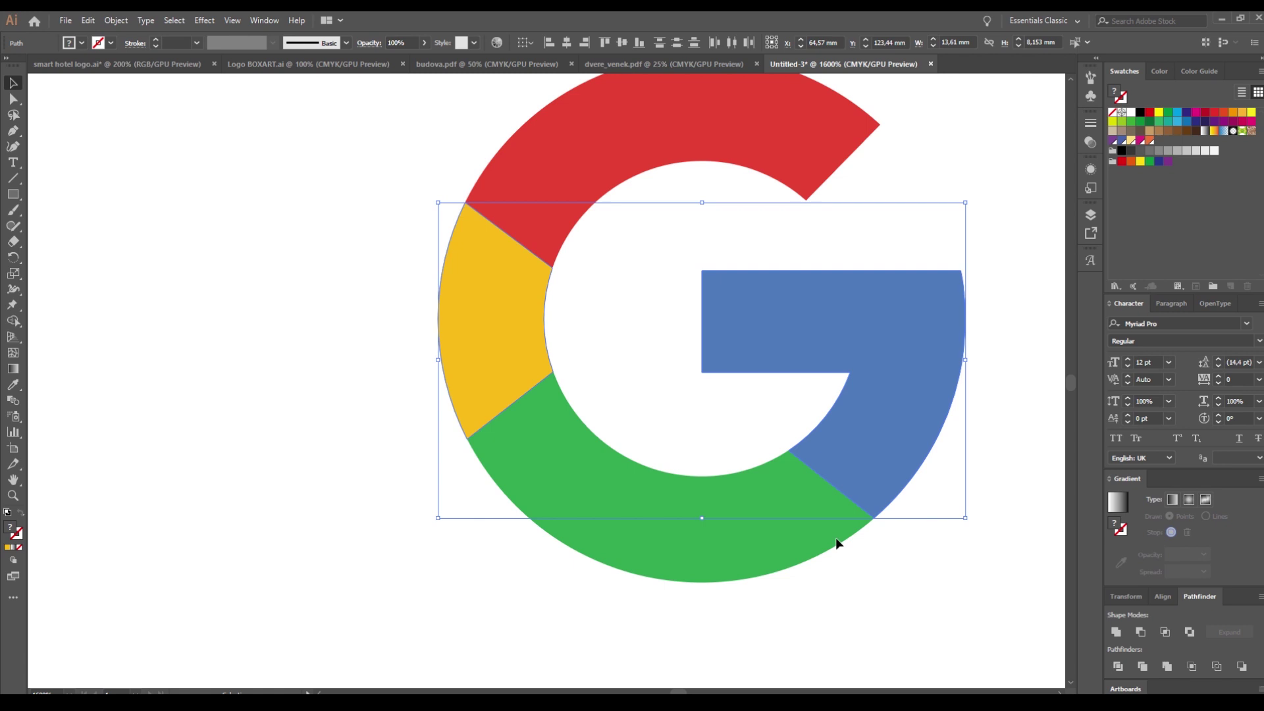
click(480, 259)
scroll(480, 260, up, 2)
click(14, 131)
click(515, 221)
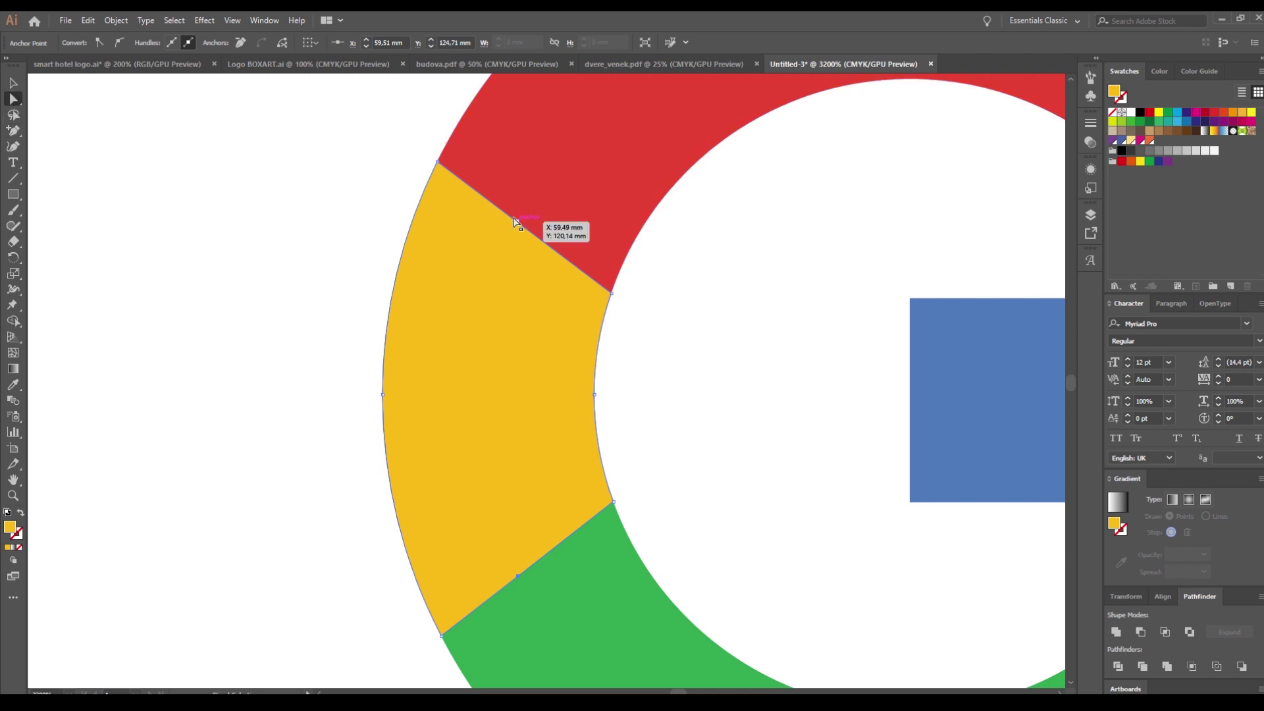
scroll(511, 366, down, 2)
drag(518, 437, 530, 456)
click(790, 421)
- Add an anchor midway along the blue shape's edge with the green arc and pull it under the green to close the seam
drag(879, 425, 206, 415)
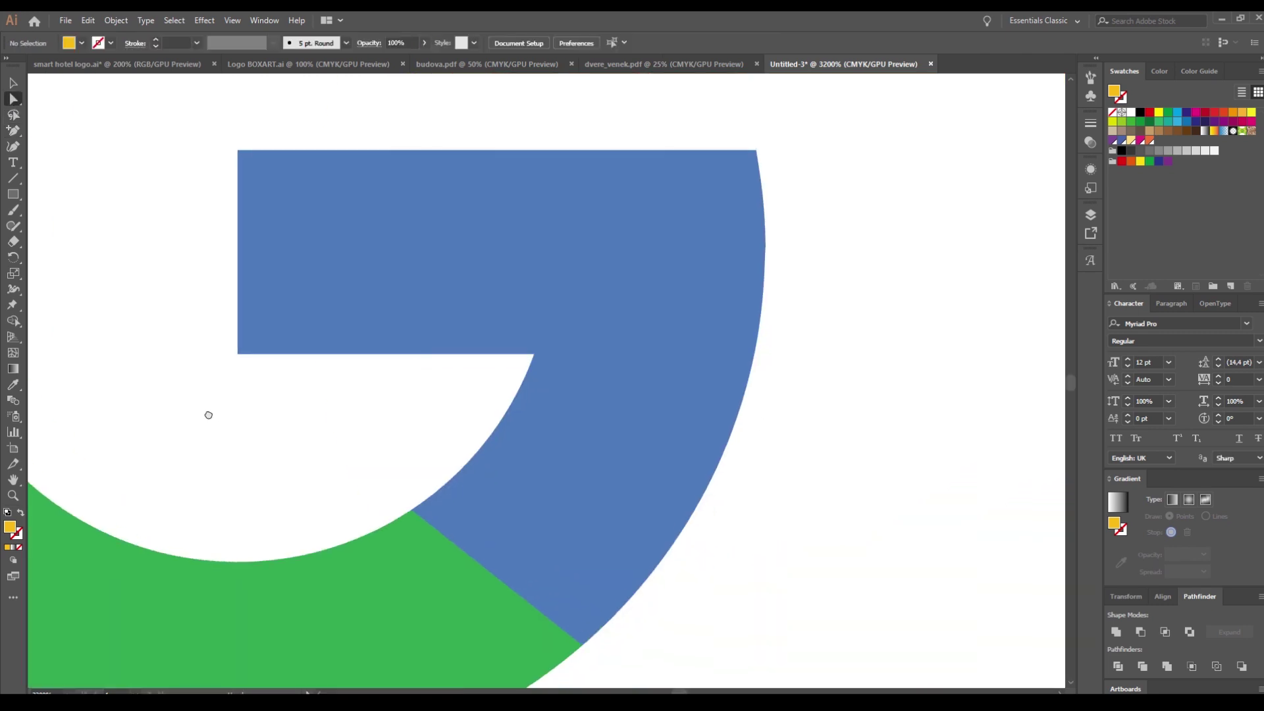
click(527, 403)
scroll(528, 404, down, 4)
click(13, 130)
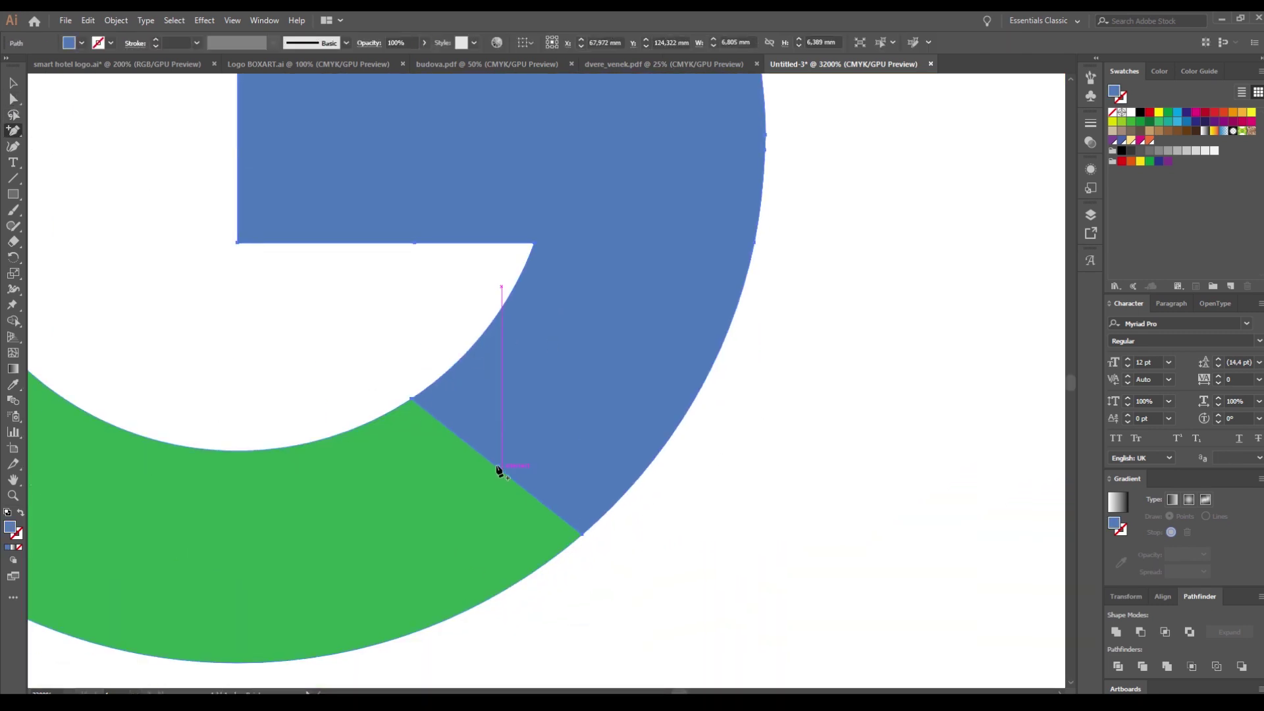
click(498, 469)
click(13, 99)
drag(498, 470, 486, 483)
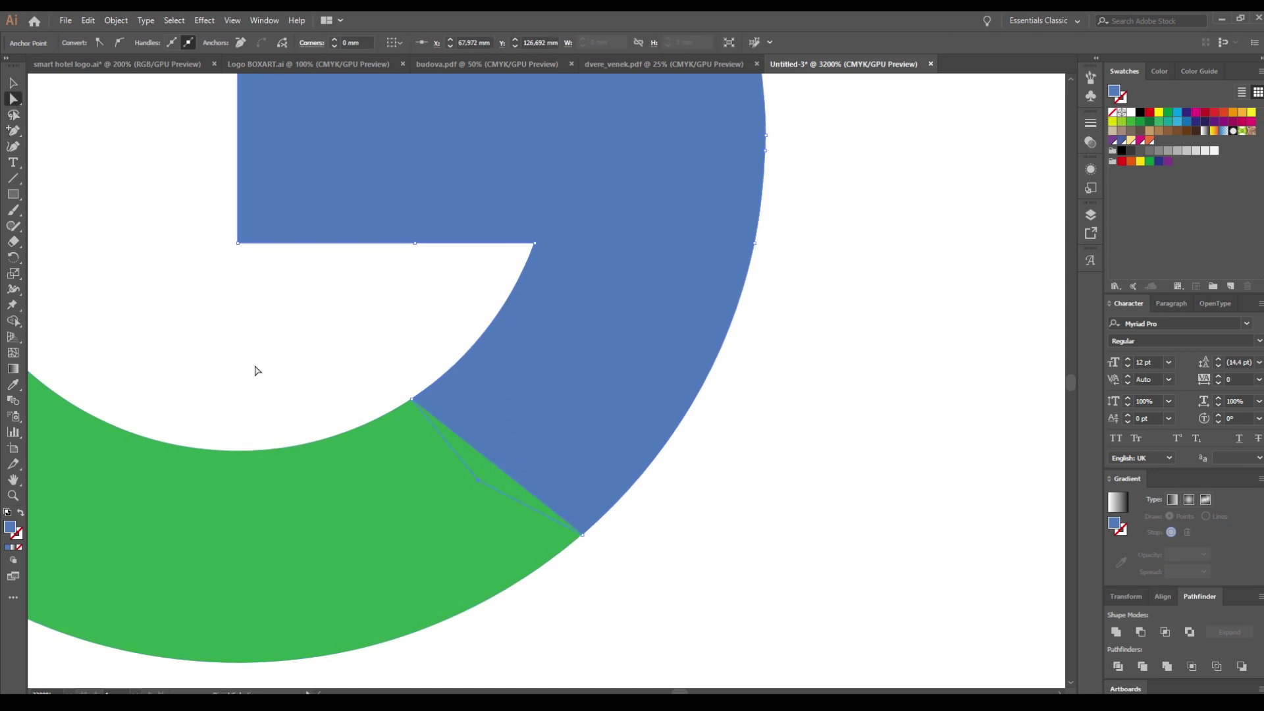
click(258, 369)
- Draw circles matching the Airbnb reference's top curve, inner loop and lower left curve, and place them beside the reference
scroll(361, 408, down, 8)
scroll(232, 486, up, 2)
drag(233, 486, 244, 386)
scroll(242, 387, up, 2)
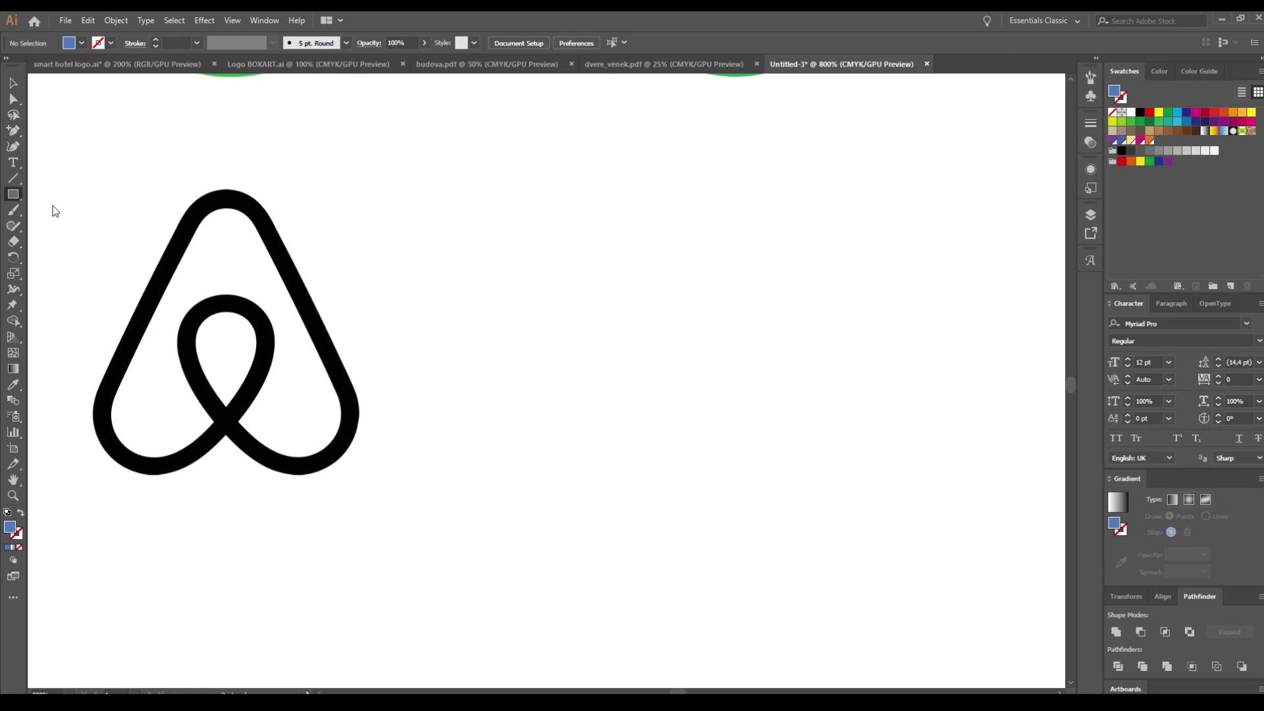
drag(226, 237, 284, 424)
key(v)
shift+click(165, 418)
shift+click(233, 349)
shift+click(218, 228)
drag(220, 233, 641, 233)
- Arrange the circles like the Airbnb logo, with two small ones stacked vertically and two 5.258 mm ones side by side below
click(731, 316)
click(726, 408)
shift+click(591, 422)
drag(710, 422, 712, 421)
click(785, 499)
drag(813, 425, 709, 459)
click(502, 429)
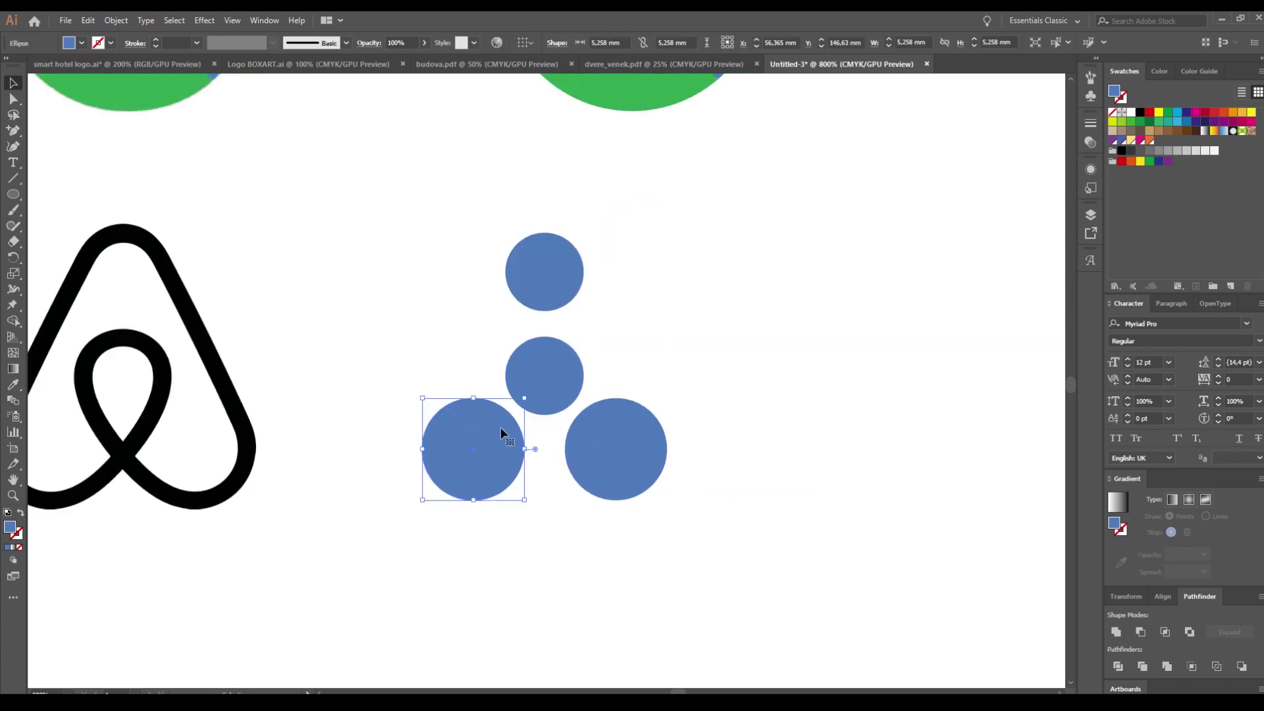
click(435, 365)
drag(434, 365, 494, 352)
- Swap fill and stroke on all four circles so they become blue outlines without fill
drag(455, 205, 744, 509)
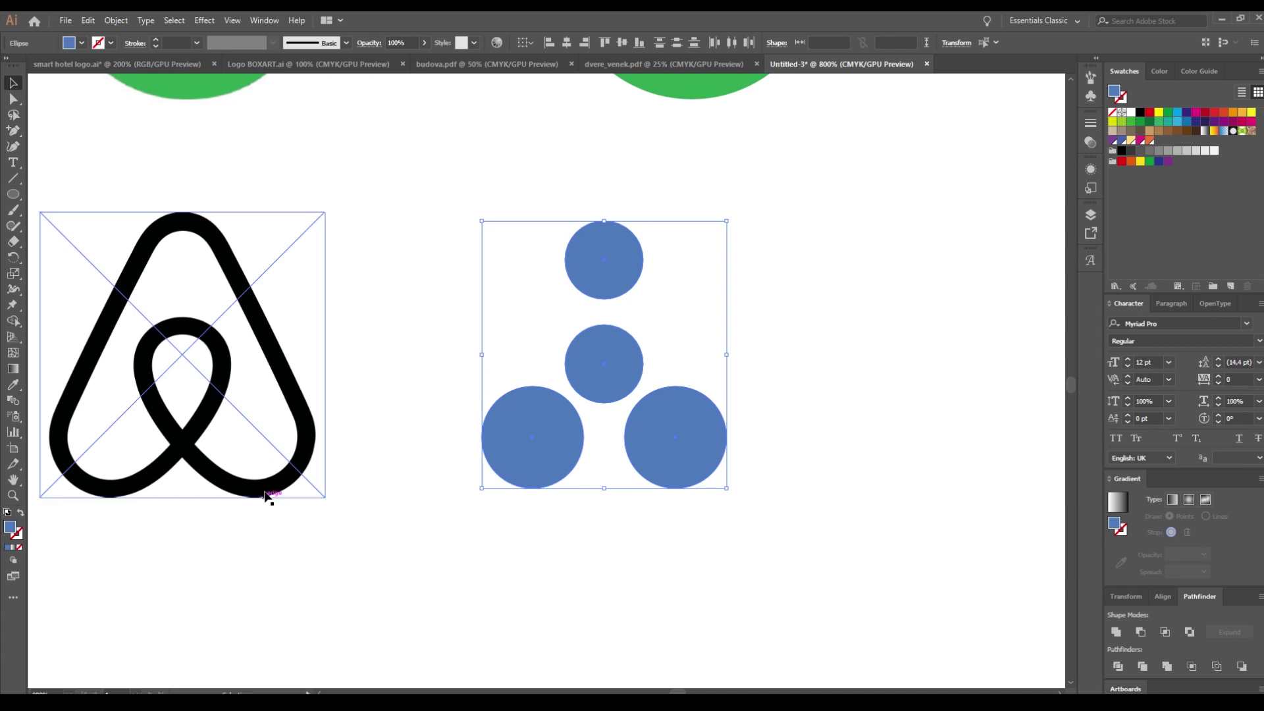
click(20, 512)
click(534, 498)
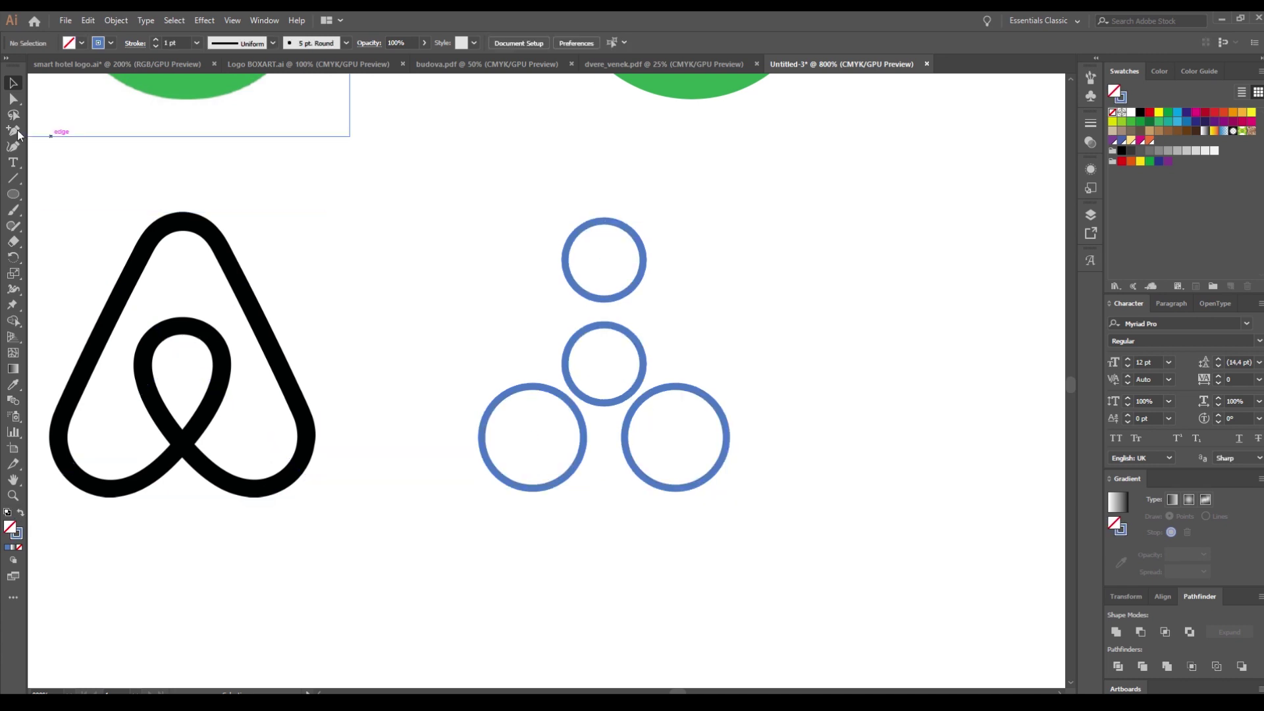
- Cut away the lower half of the top circle and the upper right quarter of the lower left circle
click(12, 99)
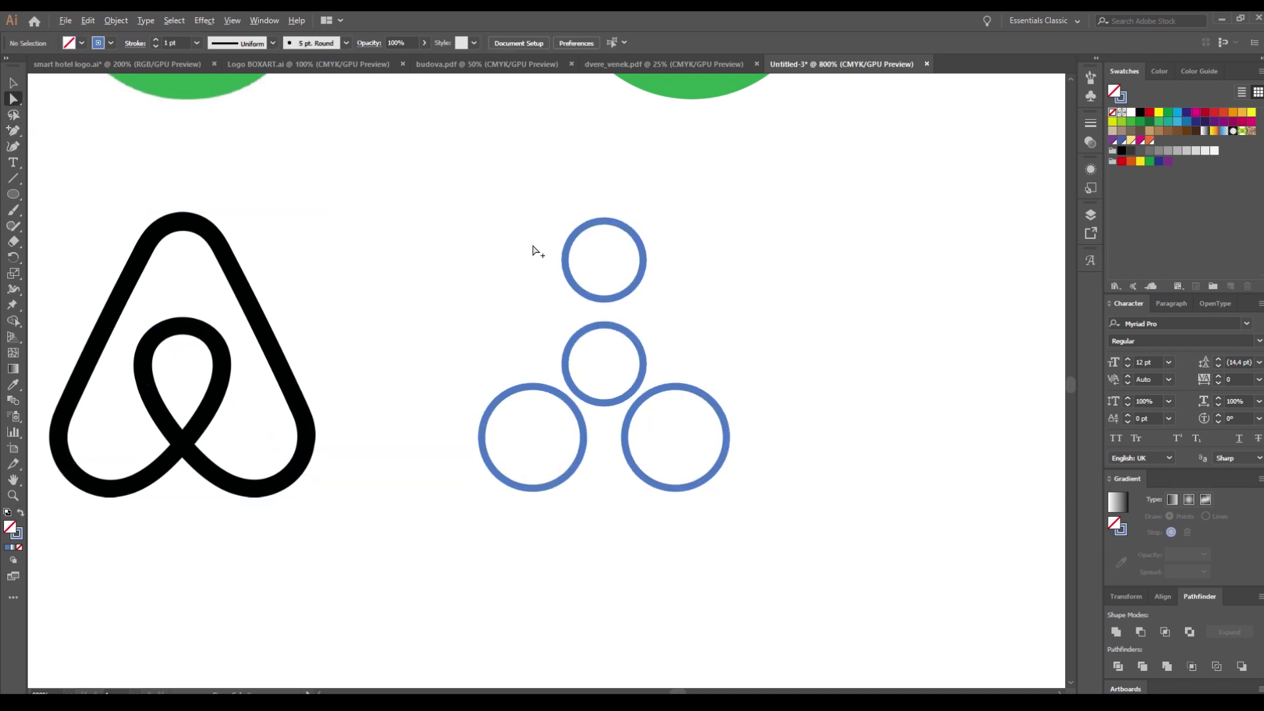
scroll(547, 283, up, 1)
click(601, 297)
key(Delete)
scroll(592, 316, down, 2)
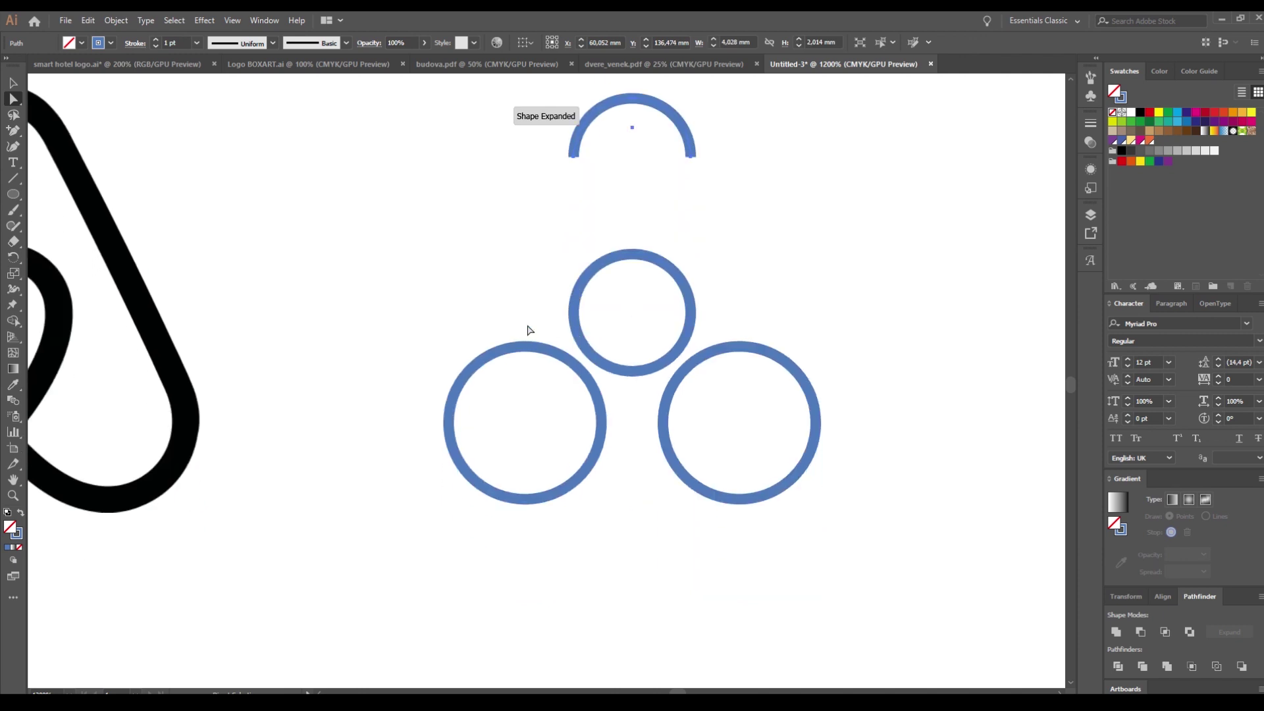
click(530, 349)
key(Delete)
scroll(516, 355, down, 3)
scroll(507, 355, up, 2)
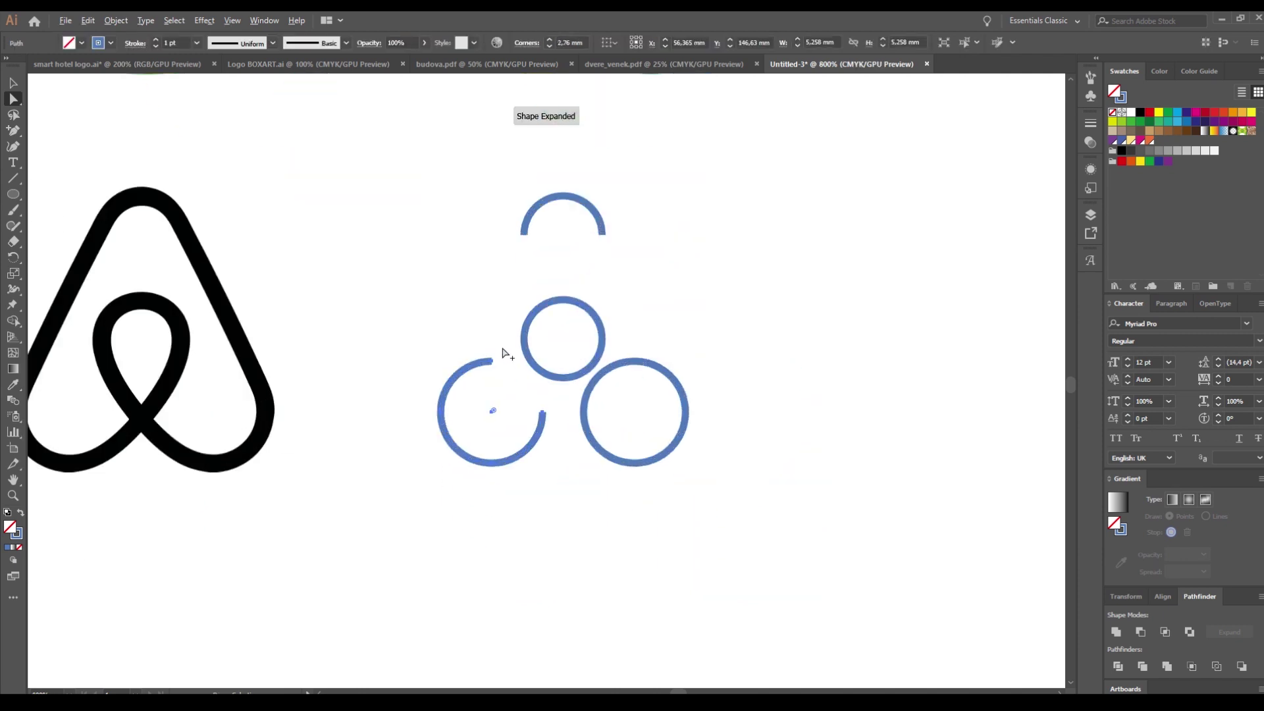
drag(490, 360, 485, 366)
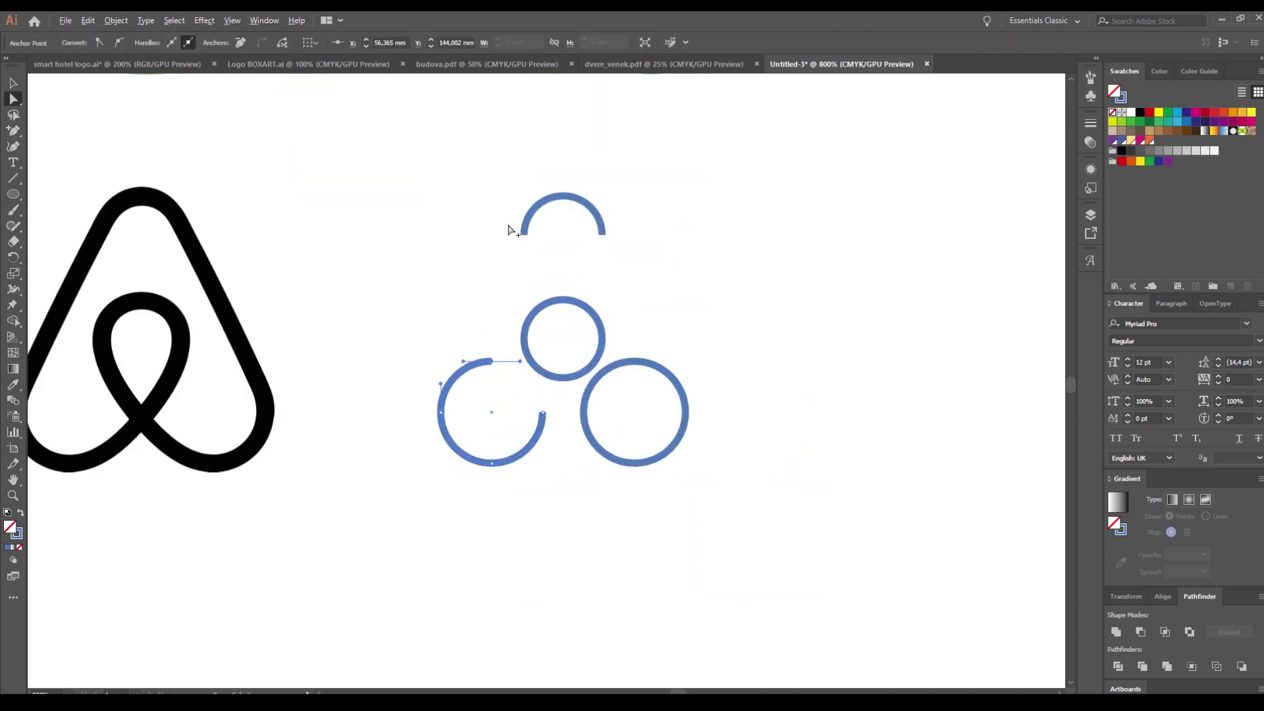
click(422, 243)
- Draw a straight Pen line about 10 mm long, tangent from the lower left arc to the top arc
key(p)
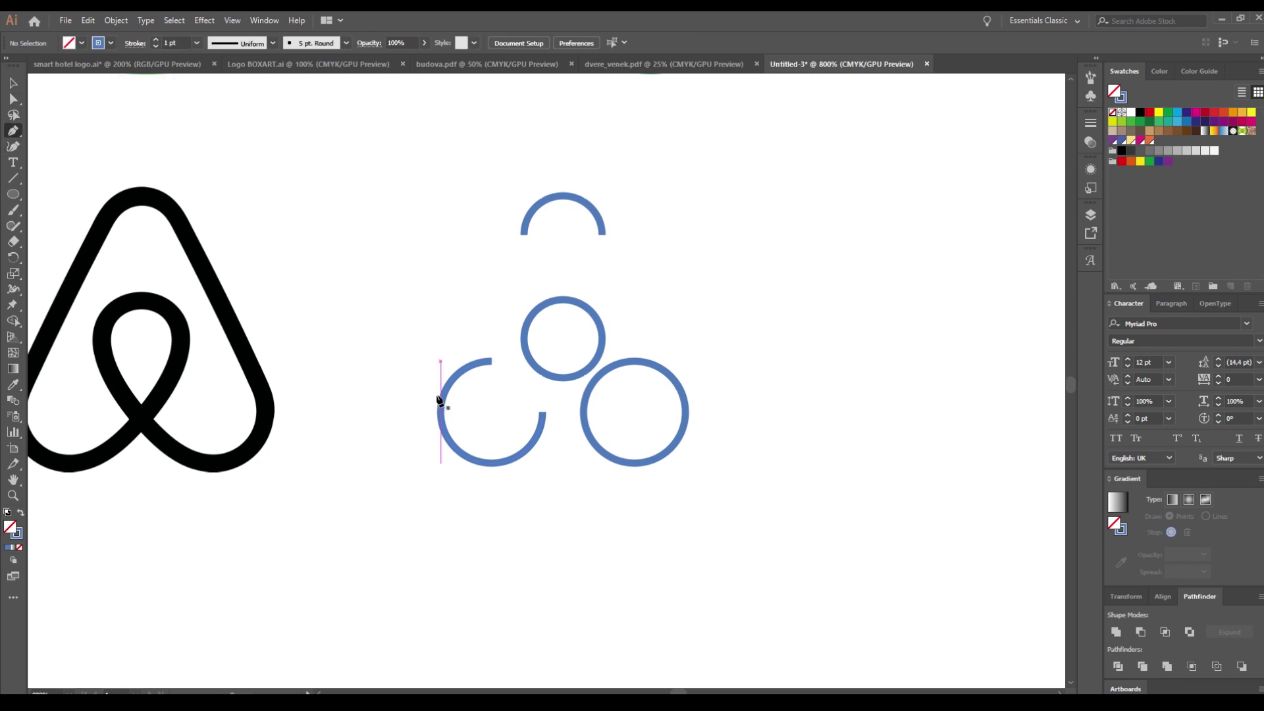
click(443, 394)
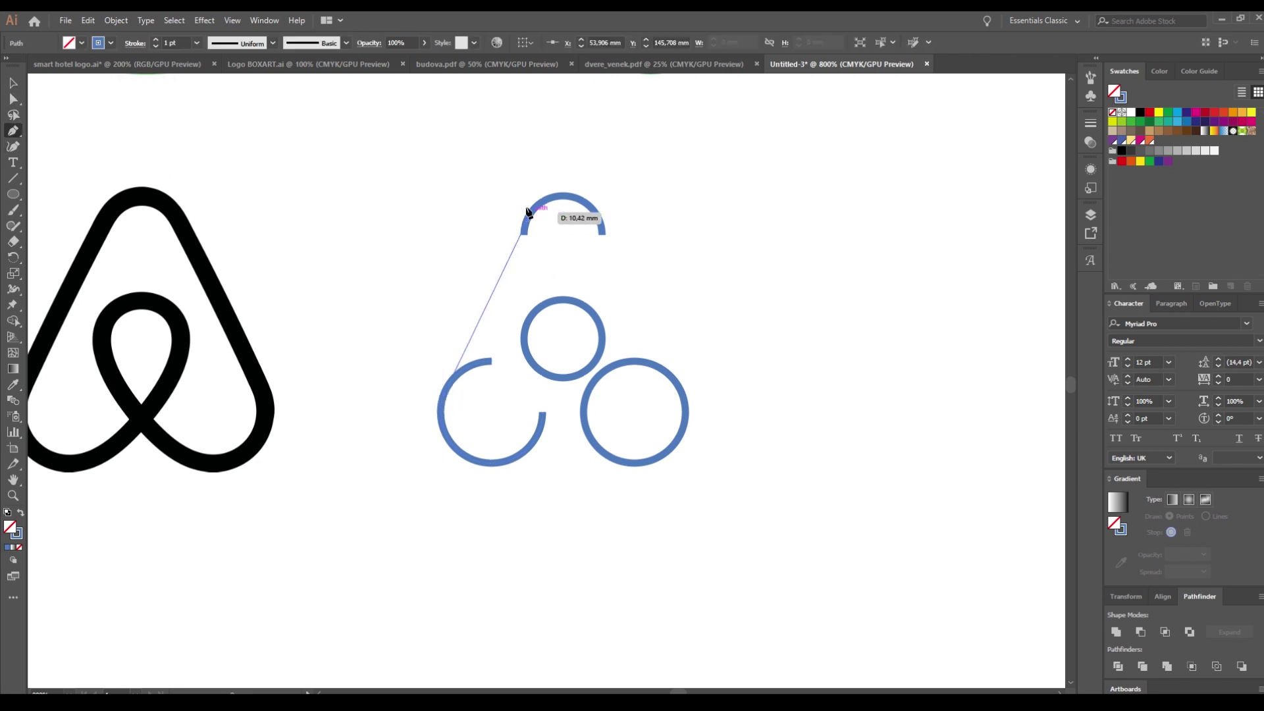
click(525, 232)
scroll(527, 257, up, 1)
key(a)
key(Delete)
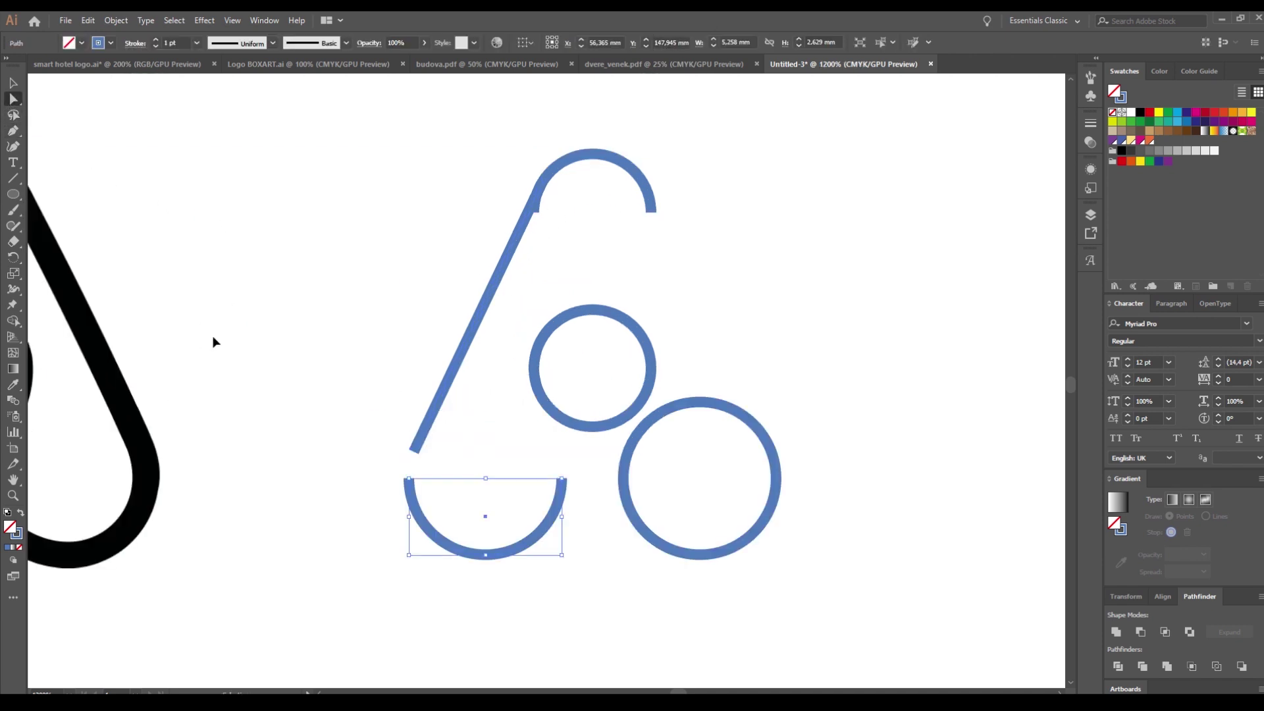
key(ctrl+z)
- Add an anchor on the lower left arc where the straight line meets it, and delete the arc portion beyond it
drag(364, 420, 451, 505)
scroll(425, 409, up, 4)
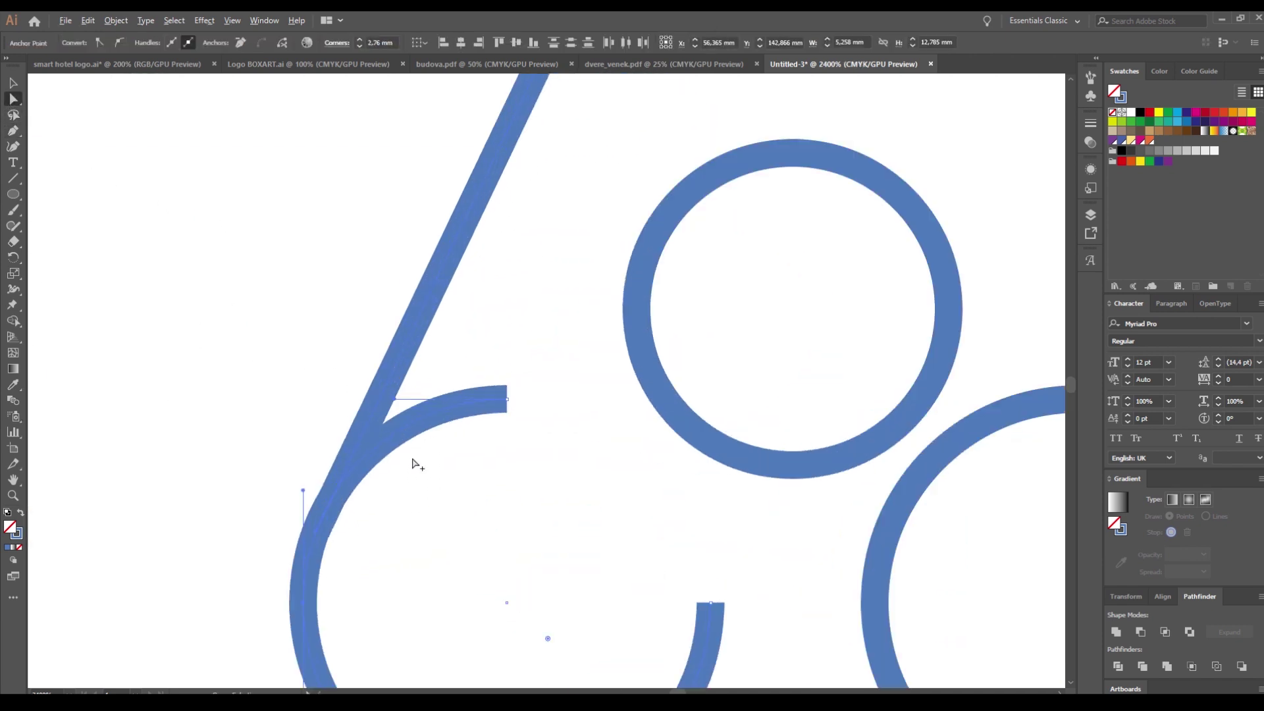
scroll(359, 457, up, 4)
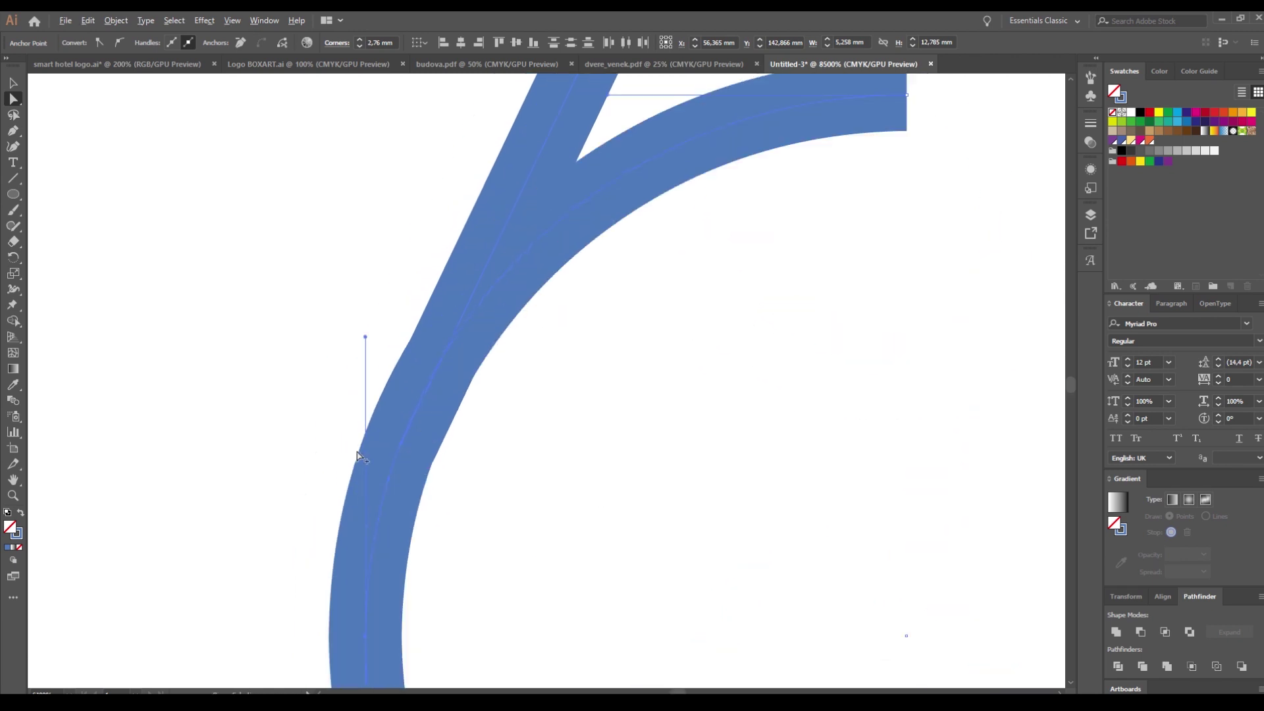
click(13, 131)
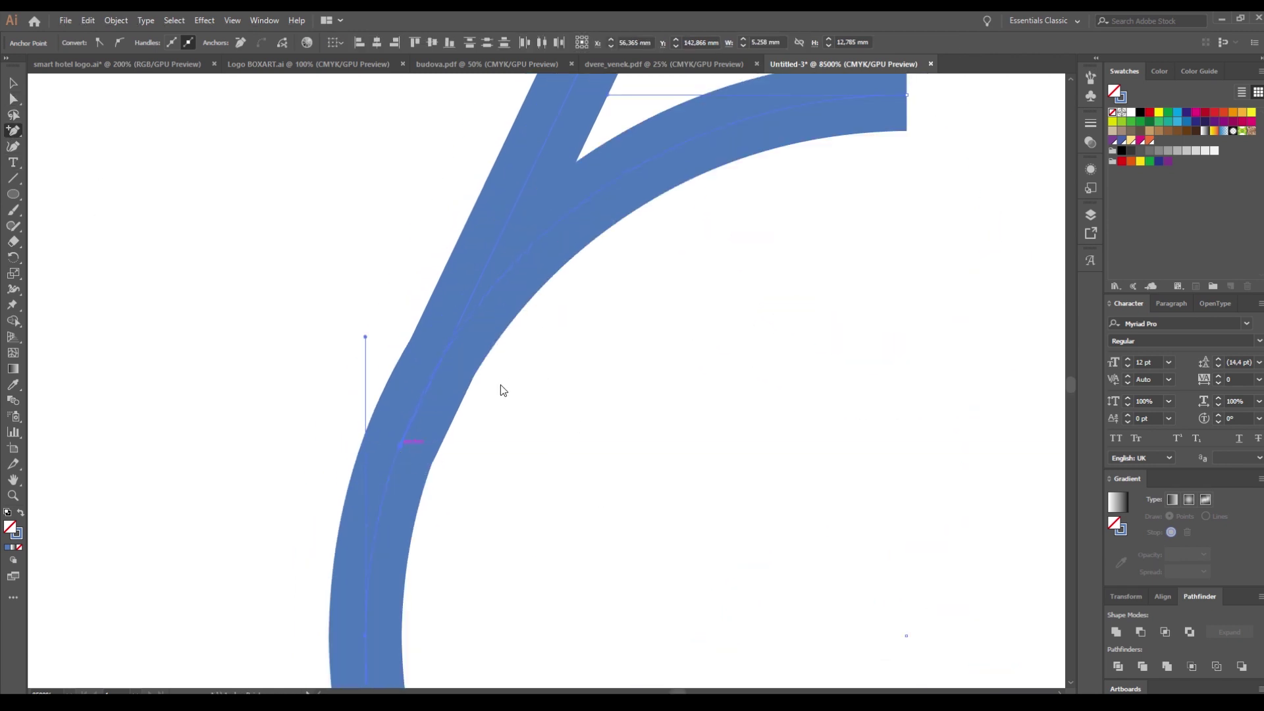
click(395, 450)
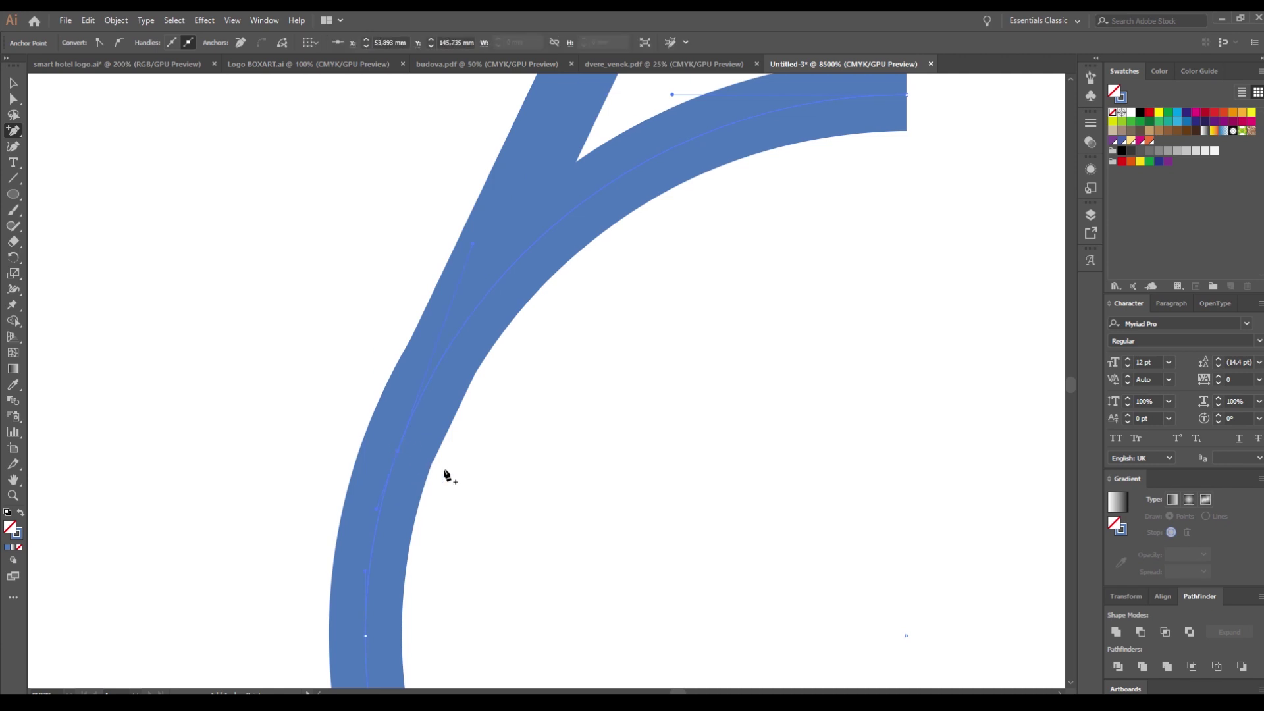
scroll(922, 224, up, 2)
drag(943, 230, 855, 440)
key(Delete)
scroll(356, 311, down, 3)
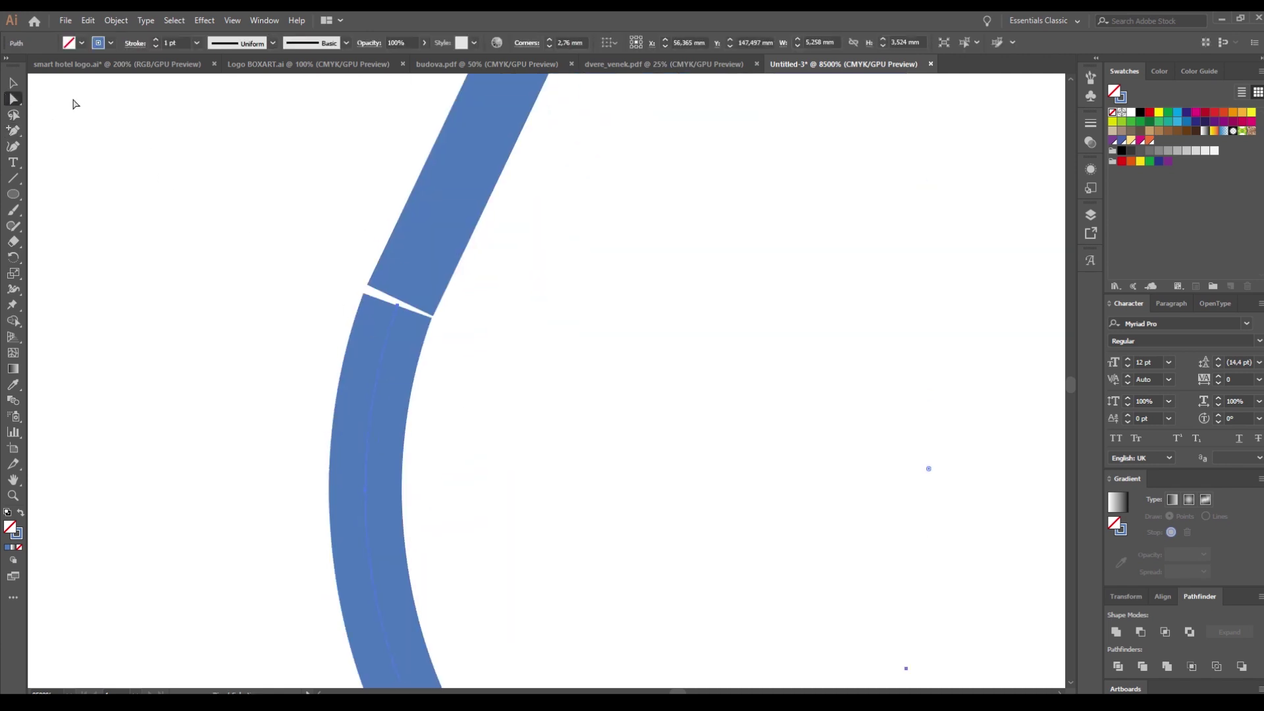
- Add an anchor on the left side of the top arc at the point where the straight line runs into it
scroll(292, 320, down, 5)
drag(373, 305, 400, 493)
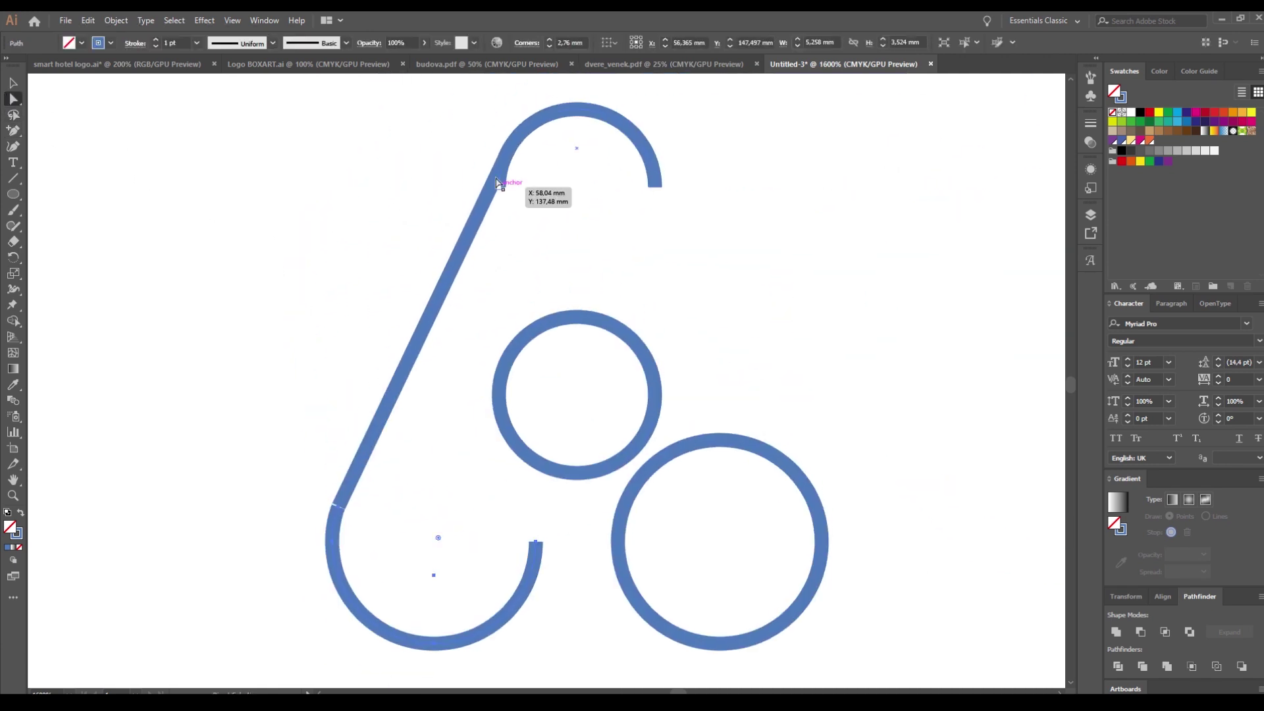
scroll(508, 146, up, 4)
click(502, 155)
scroll(448, 164, up, 3)
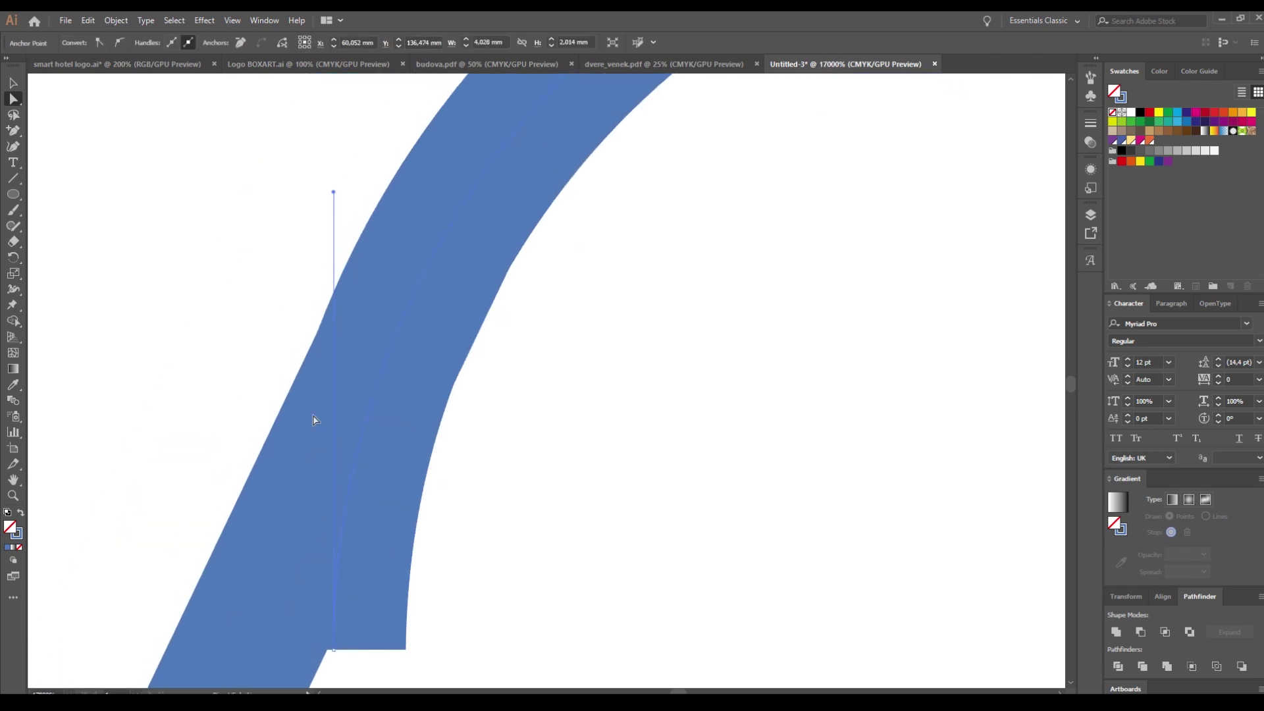
scroll(397, 364, down, 3)
scroll(369, 358, up, 2)
click(13, 99)
scroll(160, 198, up, 3)
scroll(161, 198, down, 3)
drag(161, 198, 514, 572)
scroll(313, 239, up, 3)
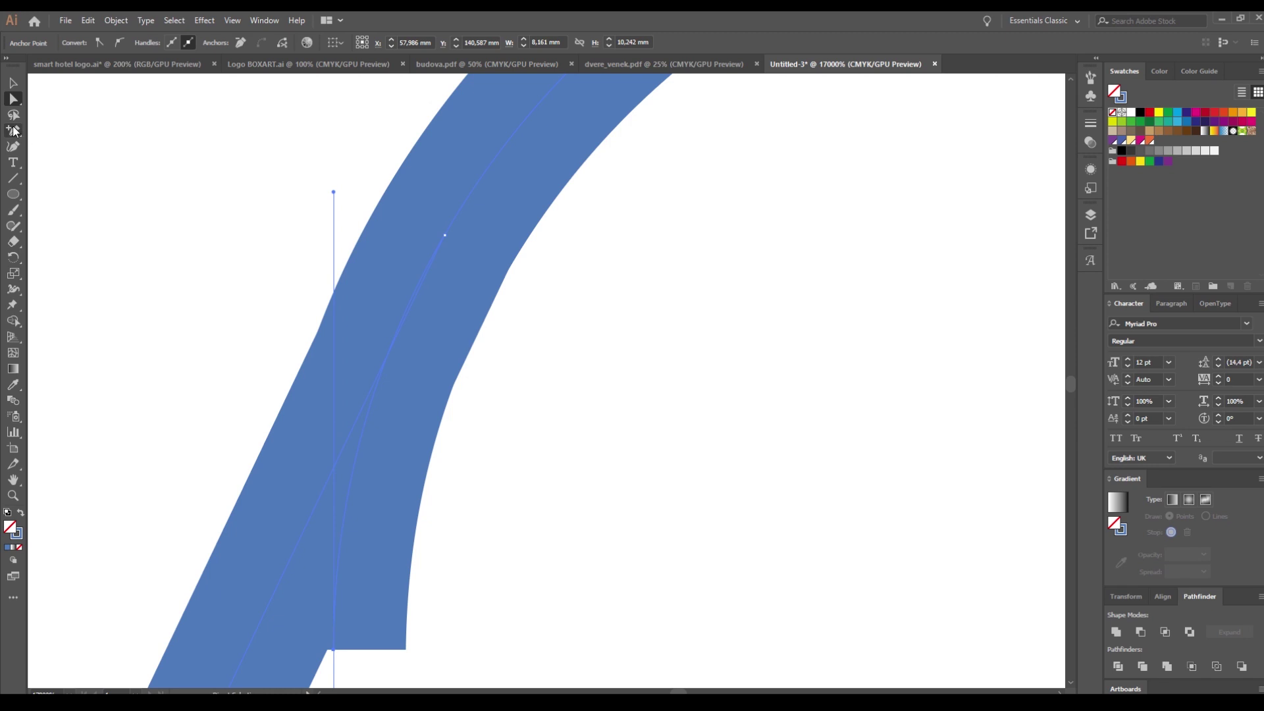
click(411, 287)
scroll(395, 290, down, 1)
- Delete the top arc's surplus left end and the straight guide line, keeping the rest of the top arc
click(13, 100)
scroll(234, 375, down, 4)
scroll(251, 334, down, 1)
drag(262, 332, 333, 341)
drag(213, 253, 421, 318)
key(Delete)
scroll(410, 348, down, 1)
key(Delete)
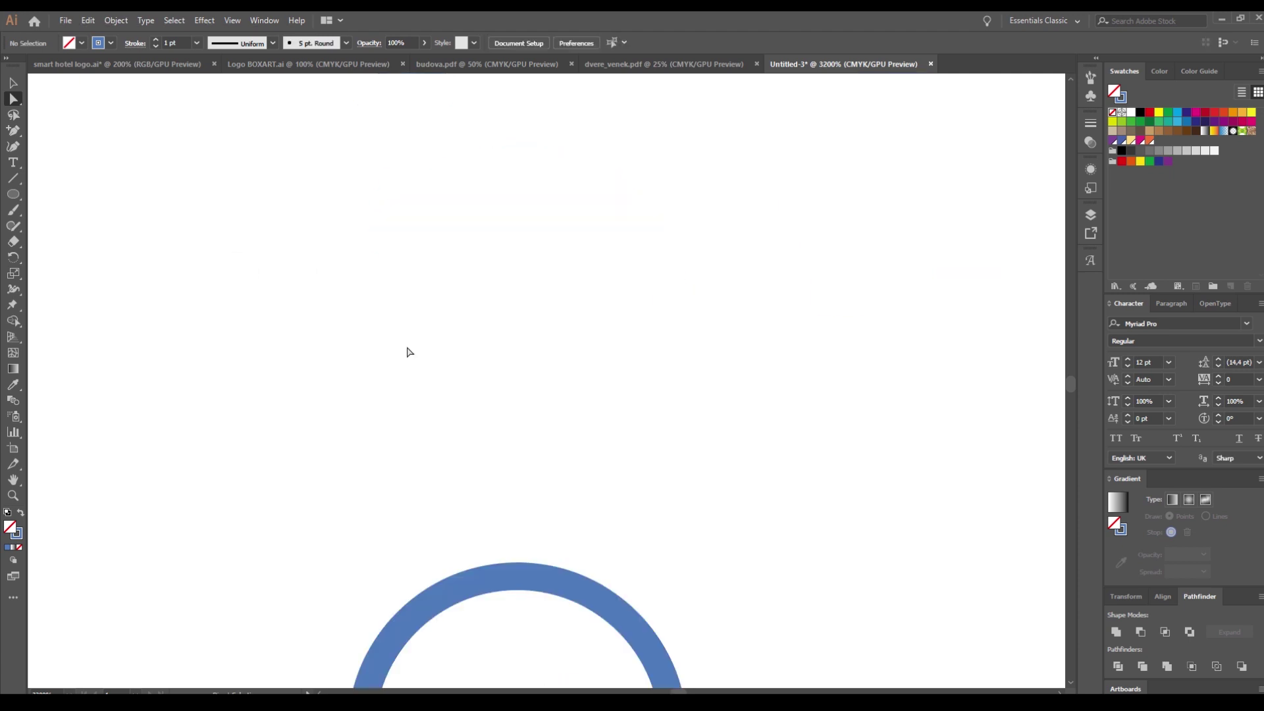
key(ctrl+z)
- Join the trimmed ends of the top arc and the lower left arc with a straight Pen segment about 10.1 mm long
scroll(401, 316, down, 1)
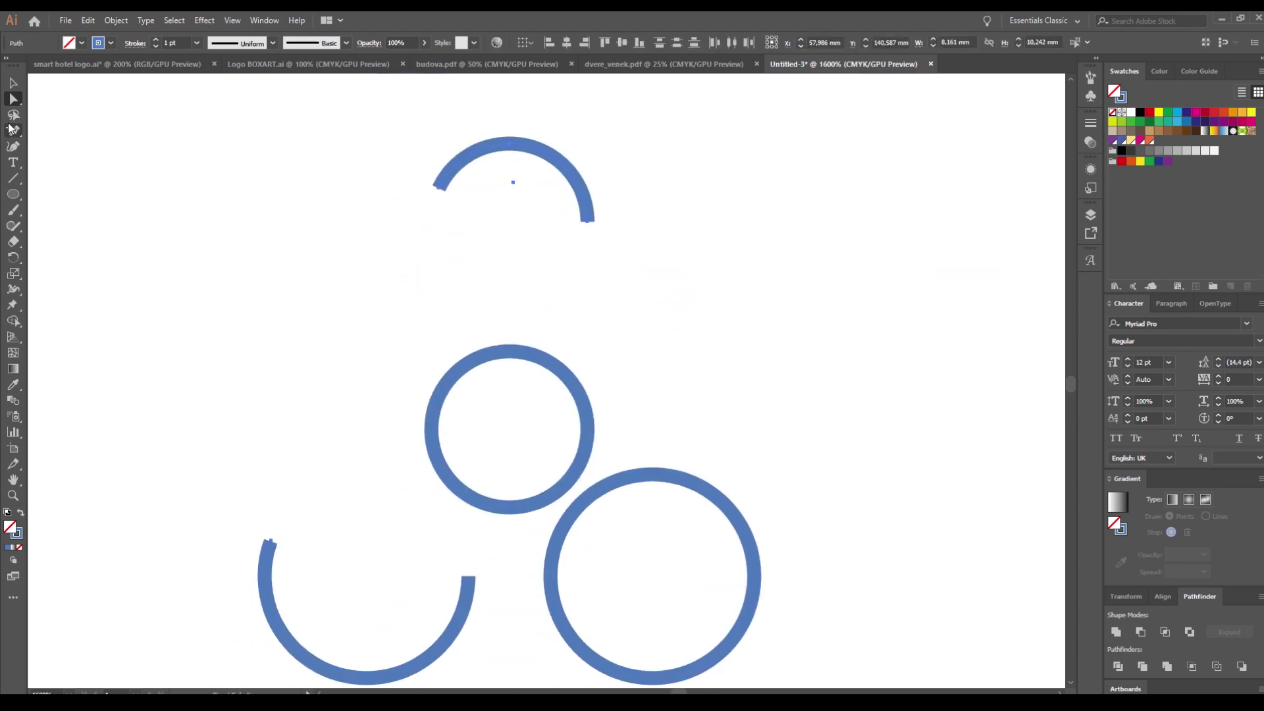
click(436, 187)
click(268, 540)
key(ctrl+z)
scroll(260, 552, up, 2)
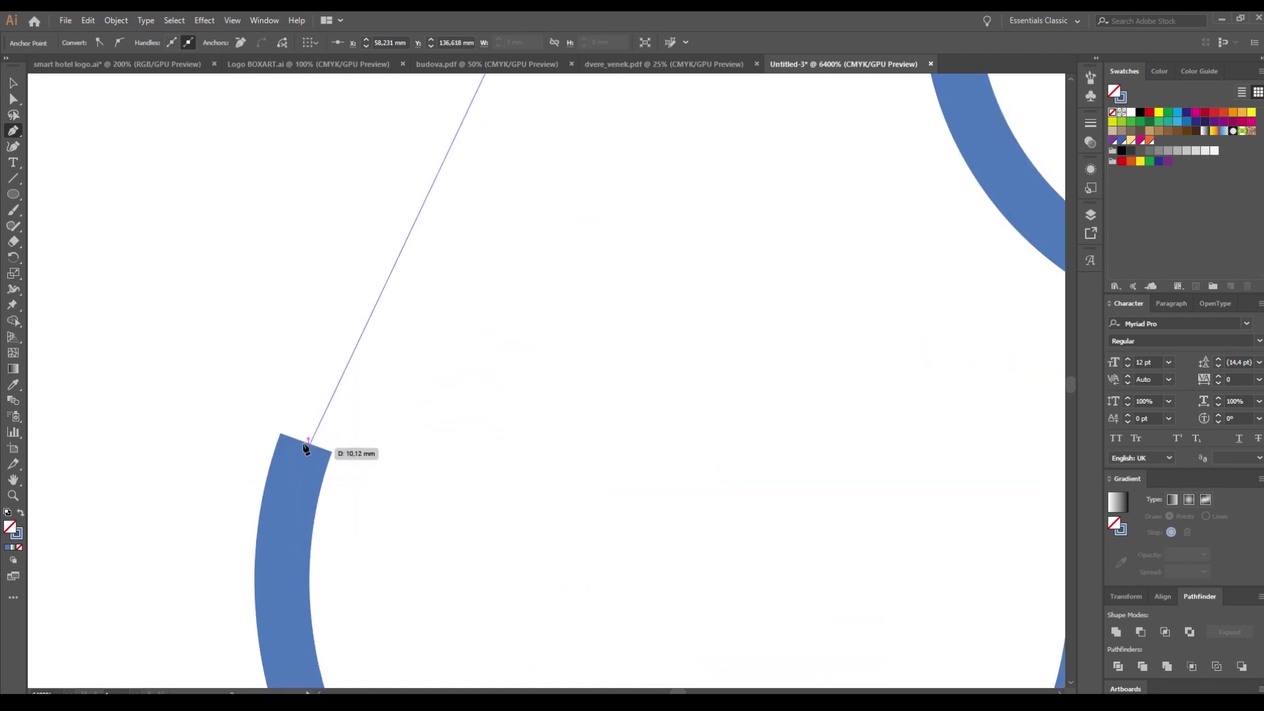
click(306, 443)
scroll(297, 469, down, 1)
scroll(299, 474, down, 1)
click(13, 84)
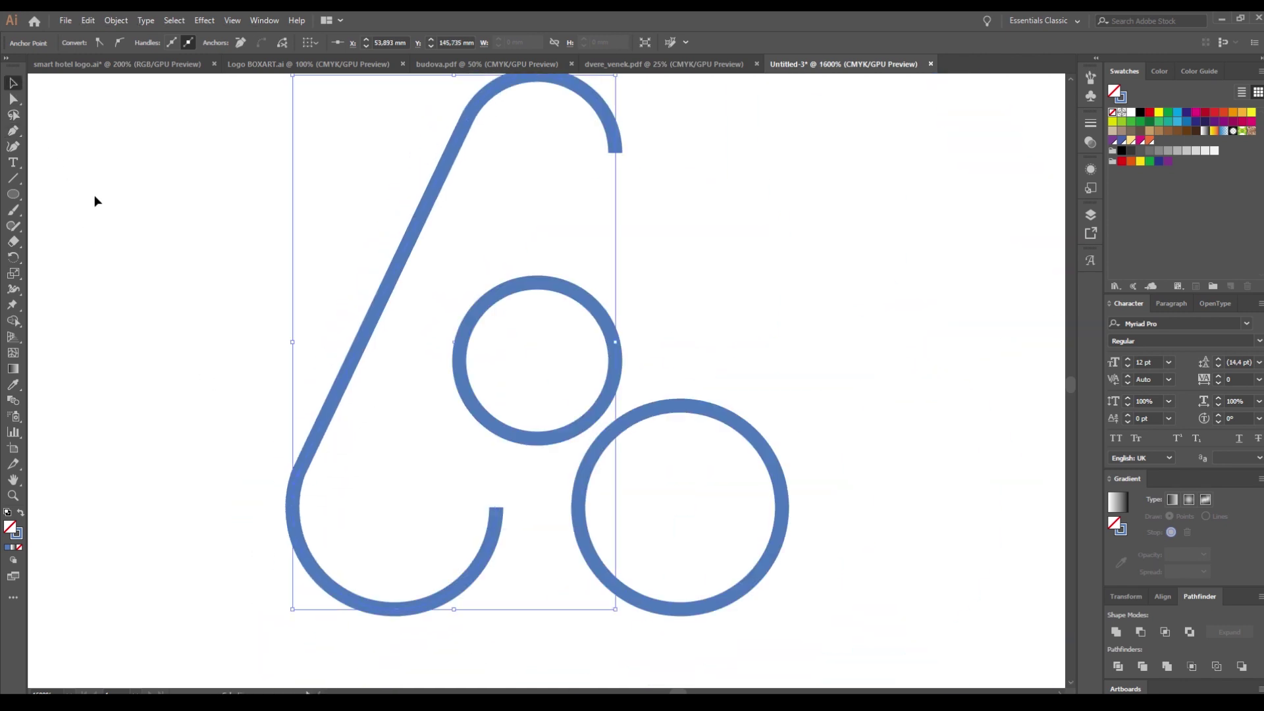
click(96, 199)
scroll(170, 322, down, 1)
drag(215, 324, 425, 342)
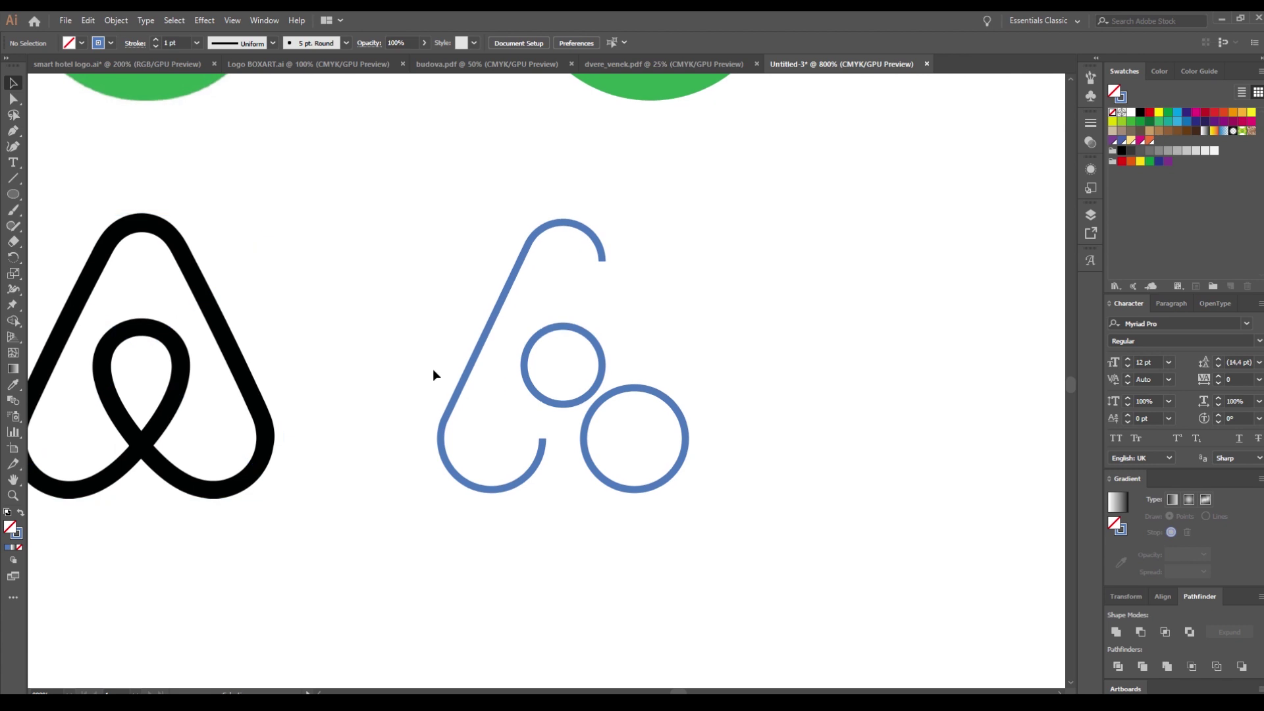
- Add an anchor on the lower right part of the lower left arc and delete the arc's end beyond it
scroll(654, 468, up, 1)
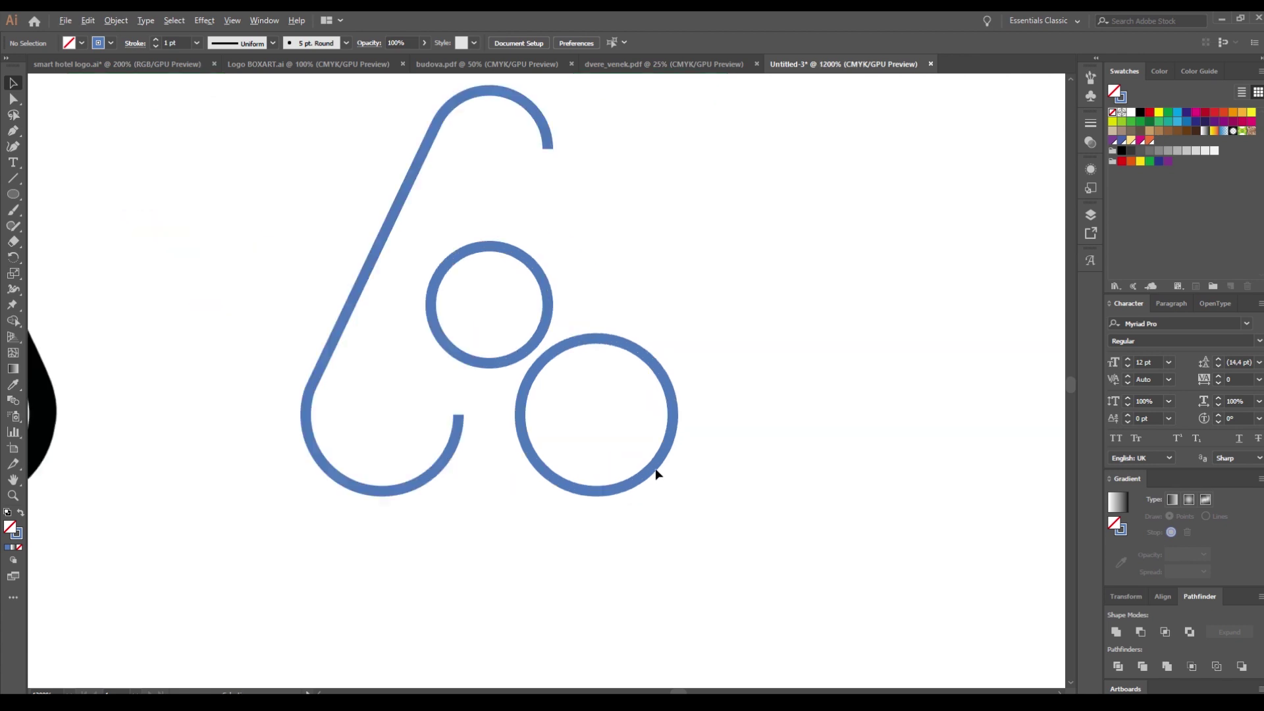
click(13, 130)
scroll(485, 426, up, 1)
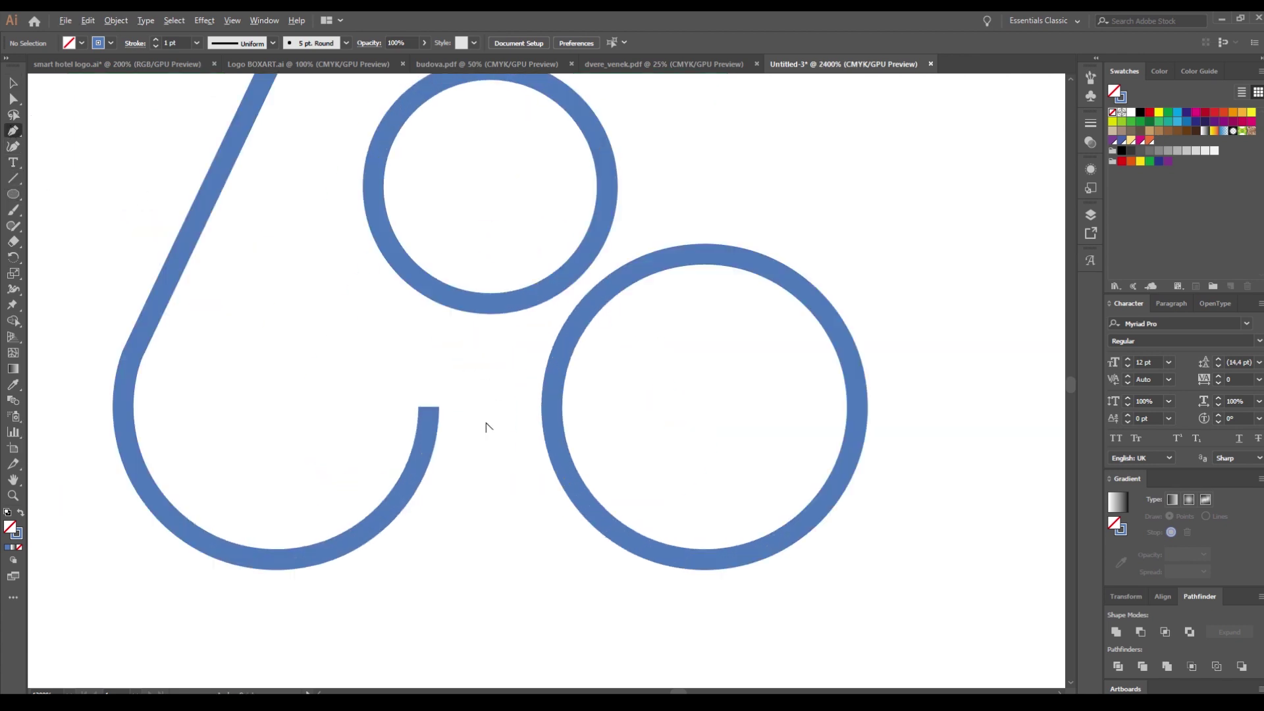
scroll(400, 511, up, 1)
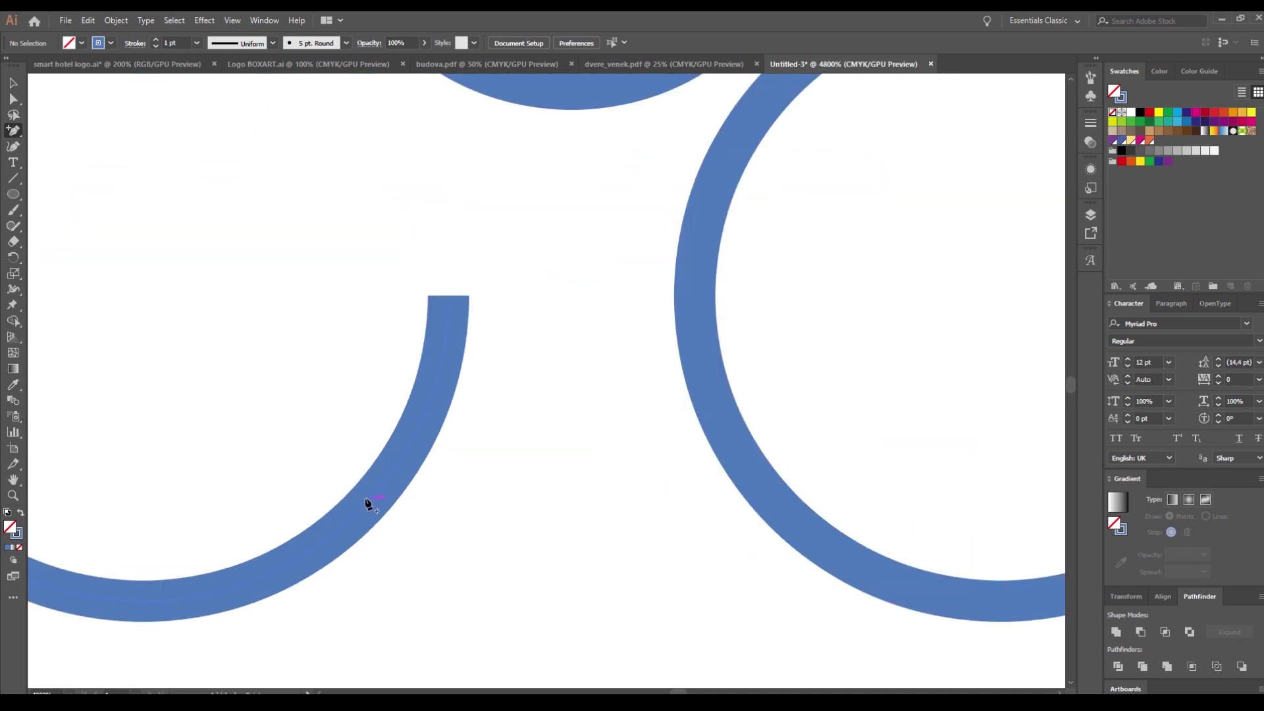
click(366, 500)
scroll(374, 492, down, 1)
click(13, 100)
scroll(413, 374, up, 1)
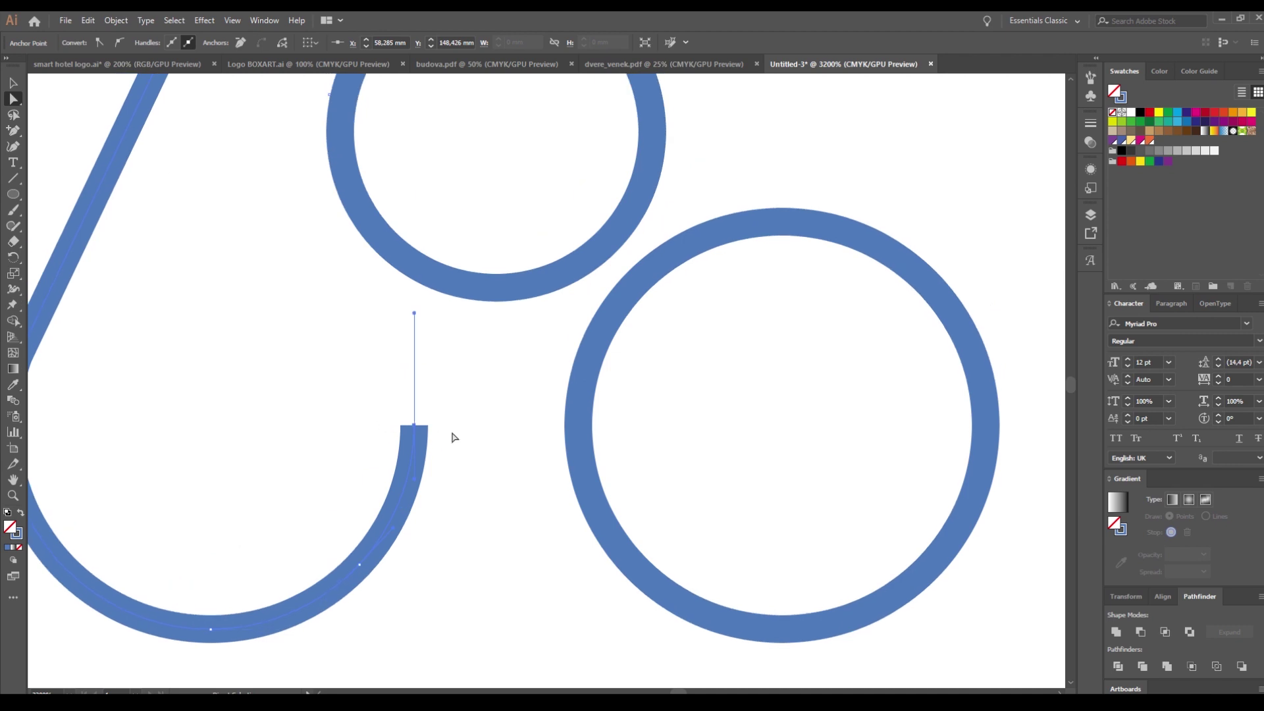
key(Delete)
scroll(471, 423, up, 2)
scroll(472, 413, down, 1)
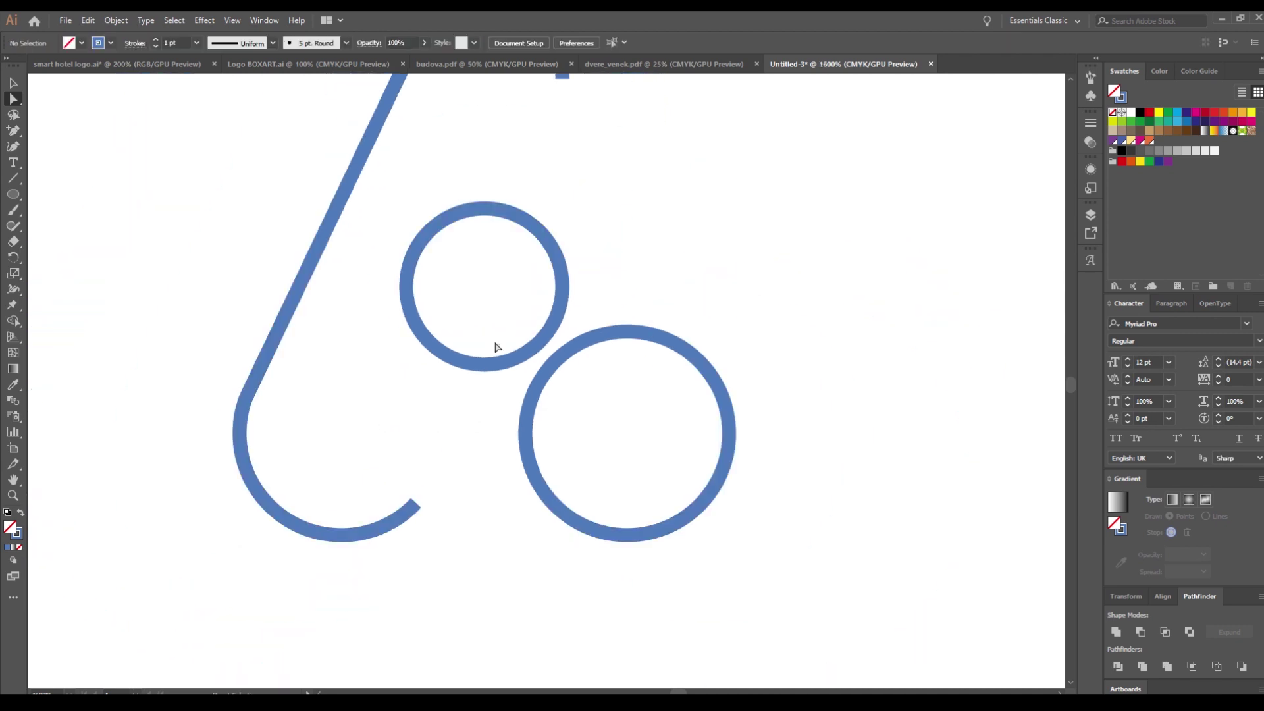
- Pull the bottom anchor of the small inner circle downward to stretch it into a teardrop shape
click(481, 366)
drag(484, 364, 479, 415)
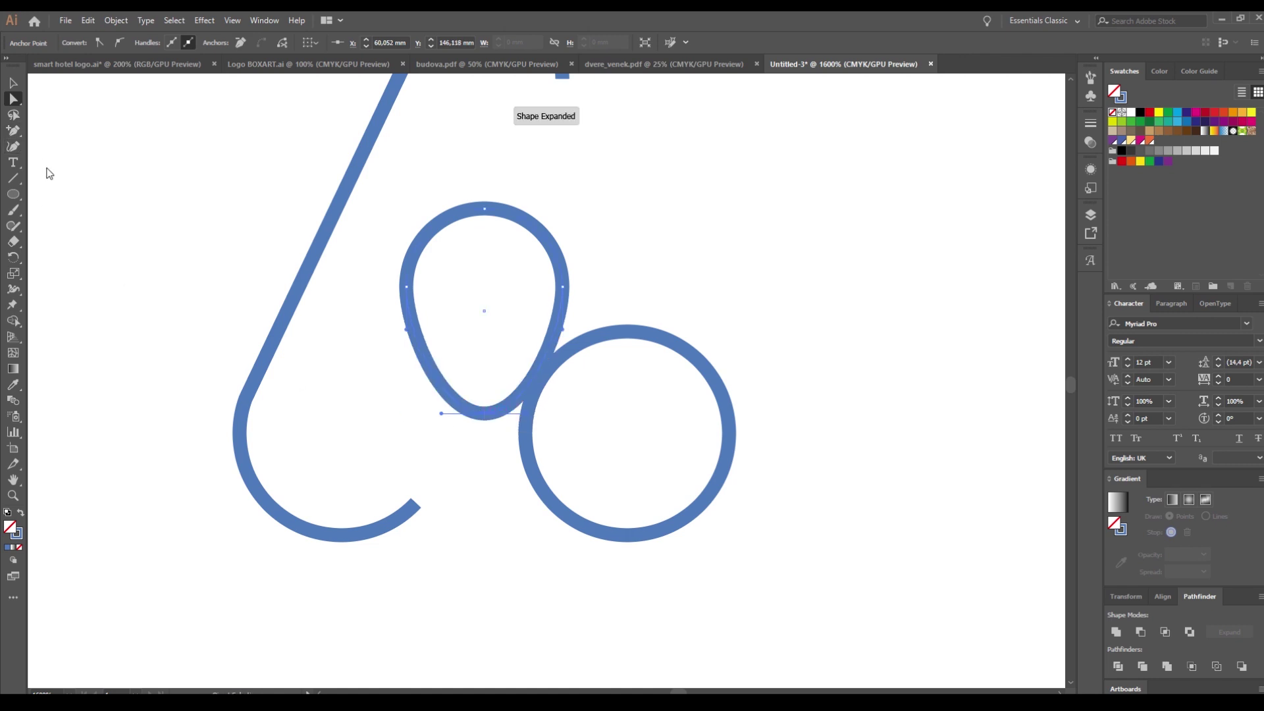
- Convert the teardrop's bottom anchor to a corner point and move the teardrop over the inner loop of the reference Airbnb symbol
key(shift+c)
click(481, 414)
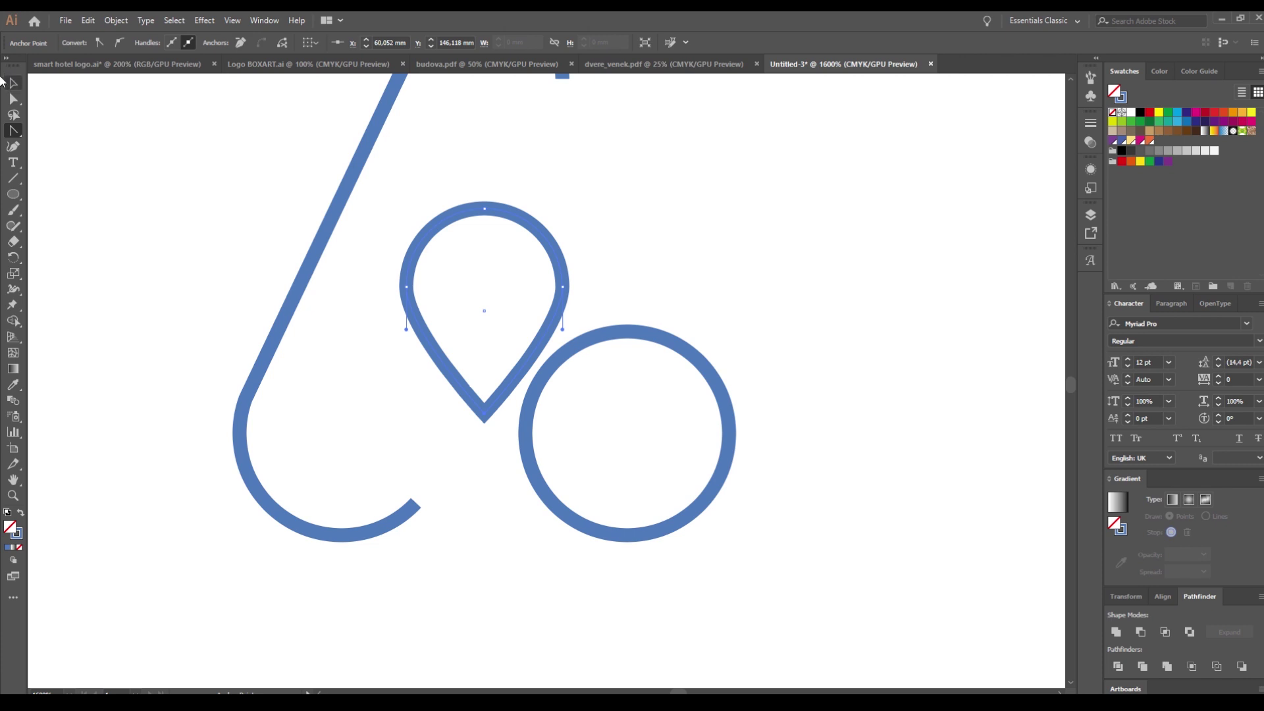
click(12, 83)
scroll(225, 270, down, 2)
drag(432, 341, 99, 384)
scroll(724, 382, up, 1)
drag(101, 385, 293, 414)
scroll(303, 366, up, 1)
- Lengthen the downward handles of the teardrop's left and right anchors equally, aligning both ends to a horizontal guide
click(13, 99)
key(ctrl+z)
drag(218, 298, 218, 334)
key(ctrl+r)
drag(143, 86, 193, 309)
key(ctrl+z)
click(220, 255)
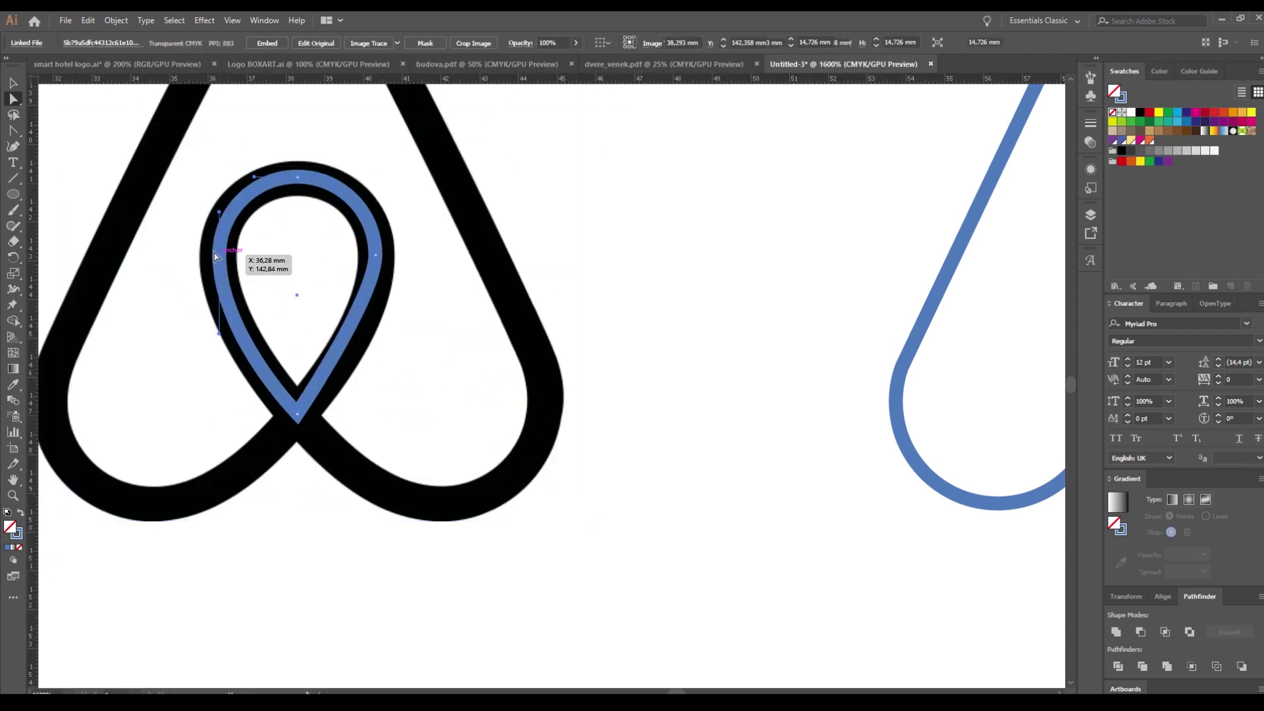
drag(214, 78, 220, 333)
click(375, 255)
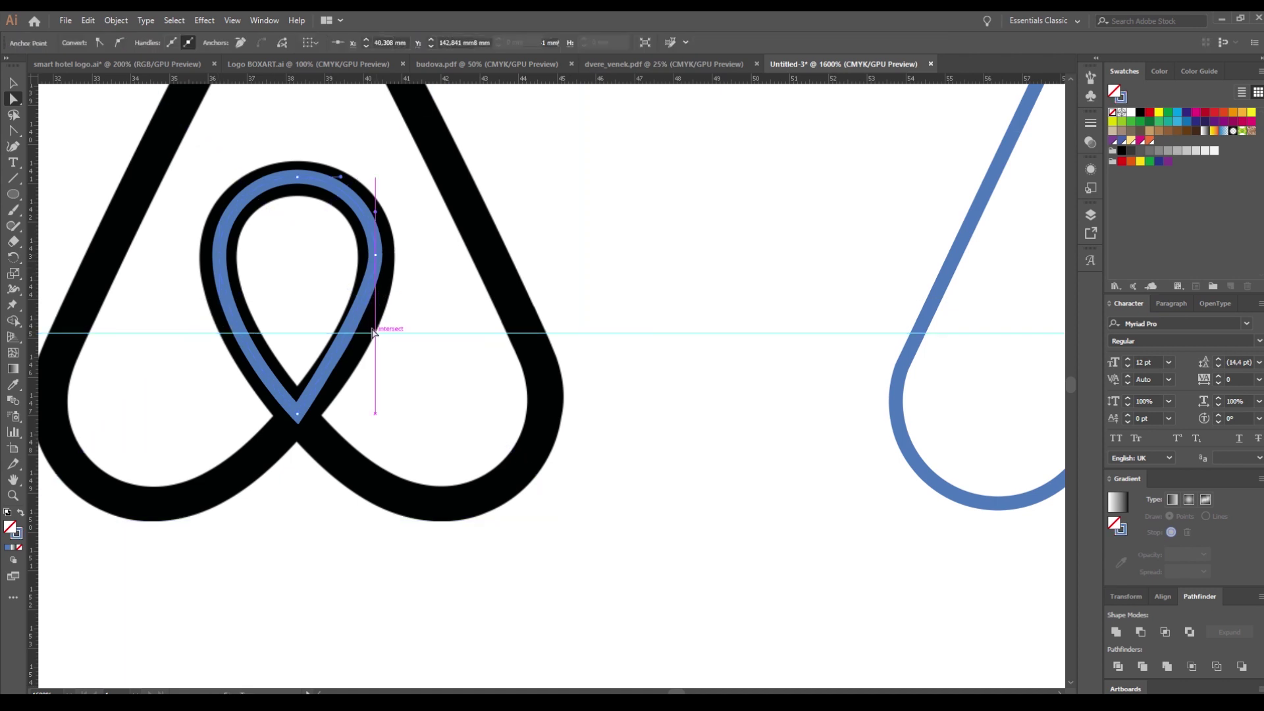
drag(373, 329, 375, 333)
- Delete the horizontal guide and move the teardrop back into the blue Airbnb construction
click(17, 85)
scroll(377, 359, down, 1)
drag(573, 291, 611, 409)
key(Delete)
scroll(322, 359, down, 1)
drag(330, 372, 753, 372)
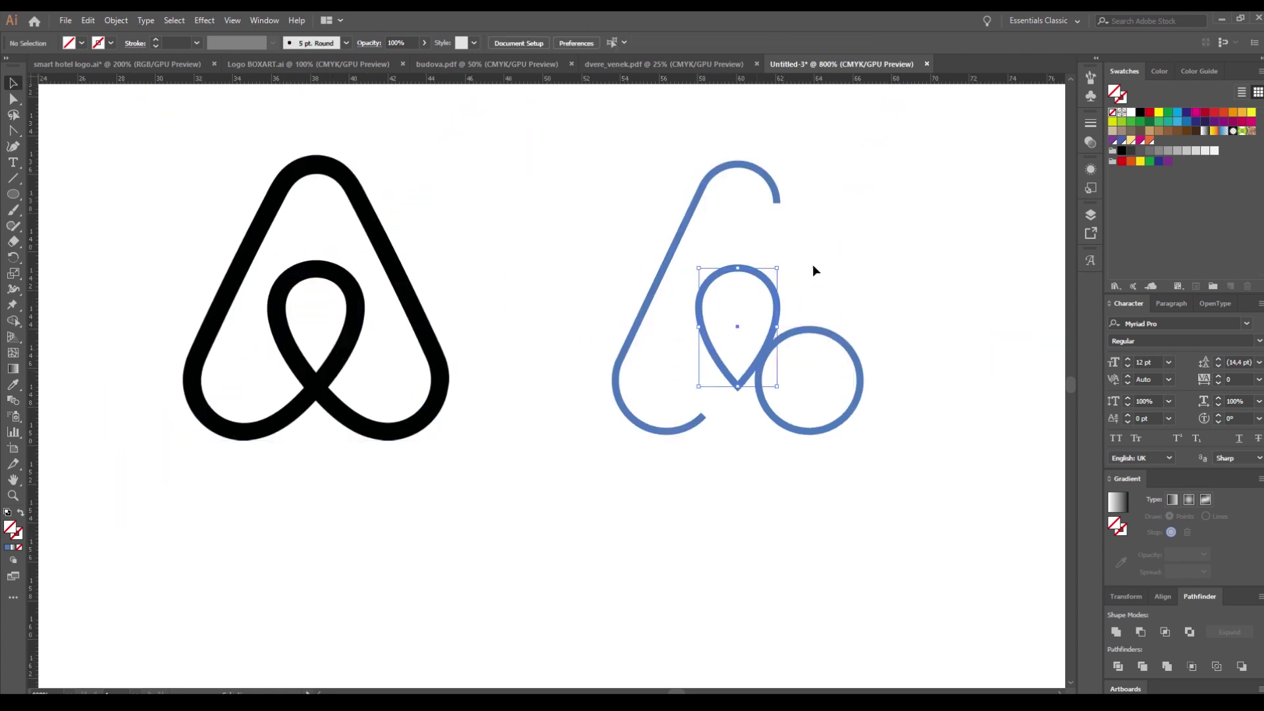
- Place a vertical guide through the top anchor of the top arc and the teardrop's centre
click(742, 166)
scroll(742, 169, up, 4)
key(a)
drag(650, 134, 684, 161)
click(671, 386)
scroll(672, 387, down, 3)
drag(768, 428, 553, 249)
key(v)
scroll(511, 315, up, 2)
click(502, 320)
click(600, 338)
scroll(600, 339, down, 3)
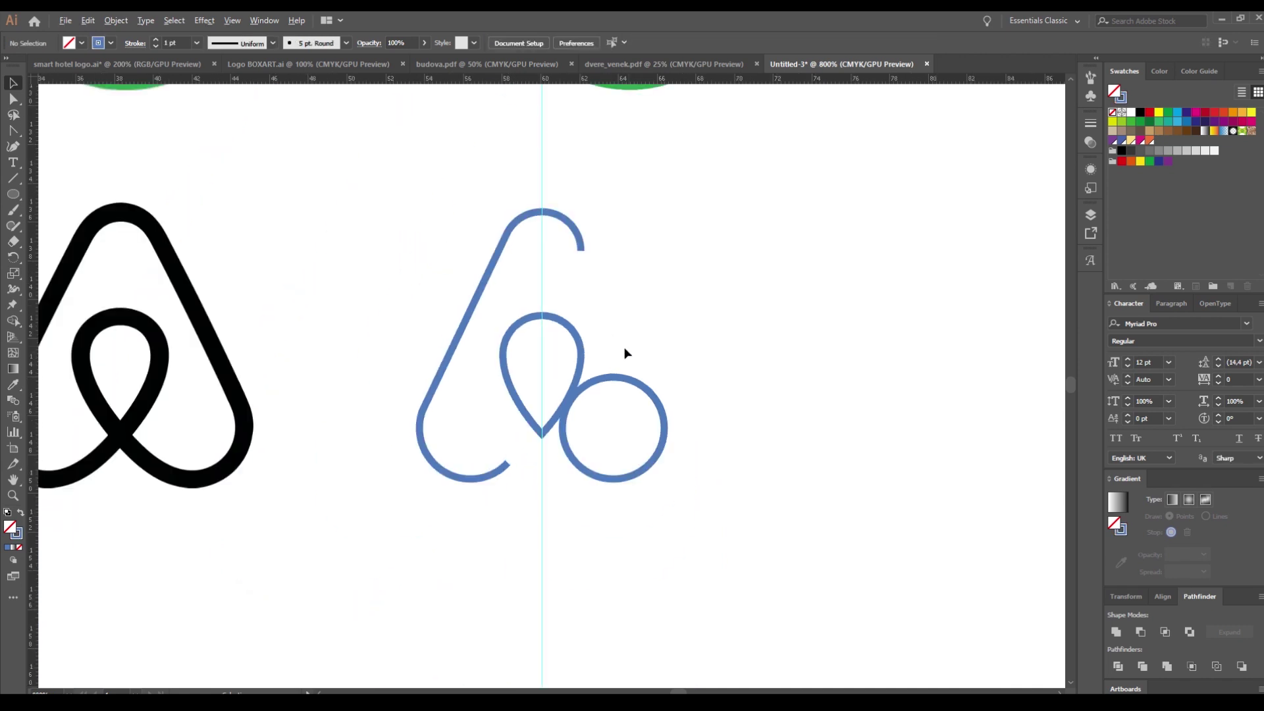
- Delete the lower right circle and the part of the top arc lying right of the vertical guide
scroll(627, 353, up, 1)
click(617, 454)
key(Delete)
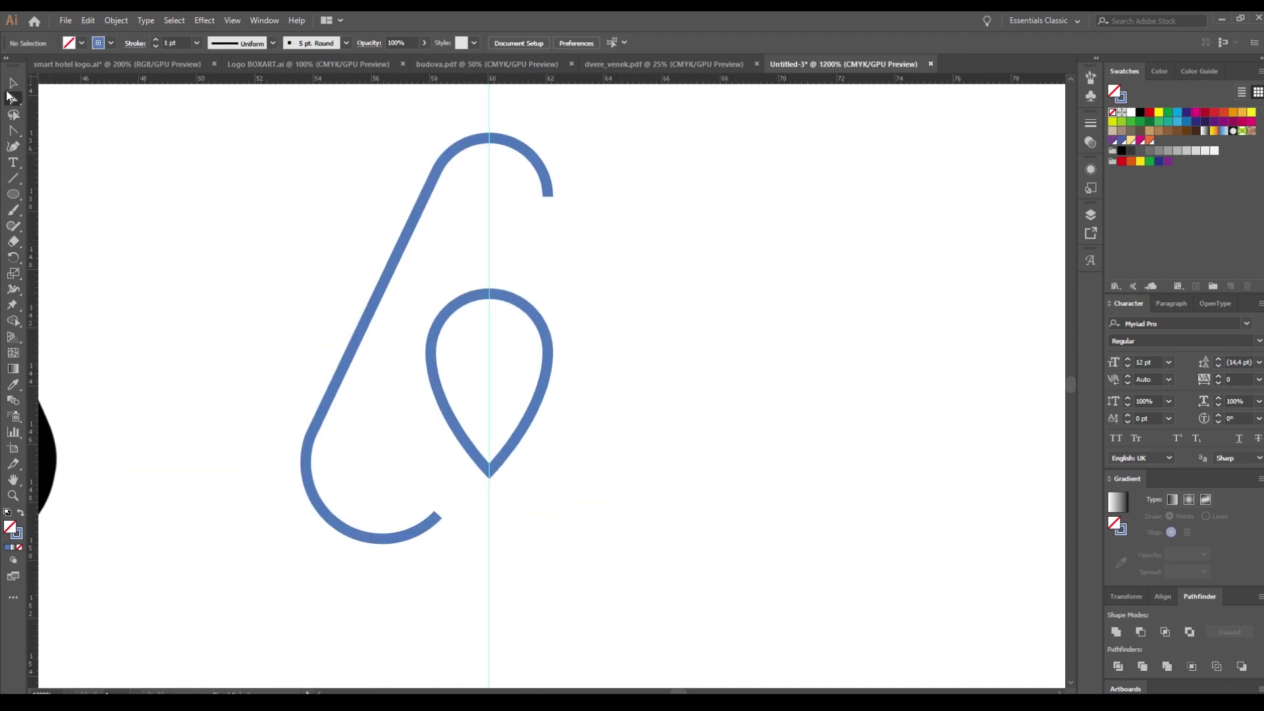
drag(518, 215, 520, 215)
key(Delete)
- Connect the open end of the lower left arc to the teardrop's bottom point with a straight Pen segment
scroll(474, 477, up, 2)
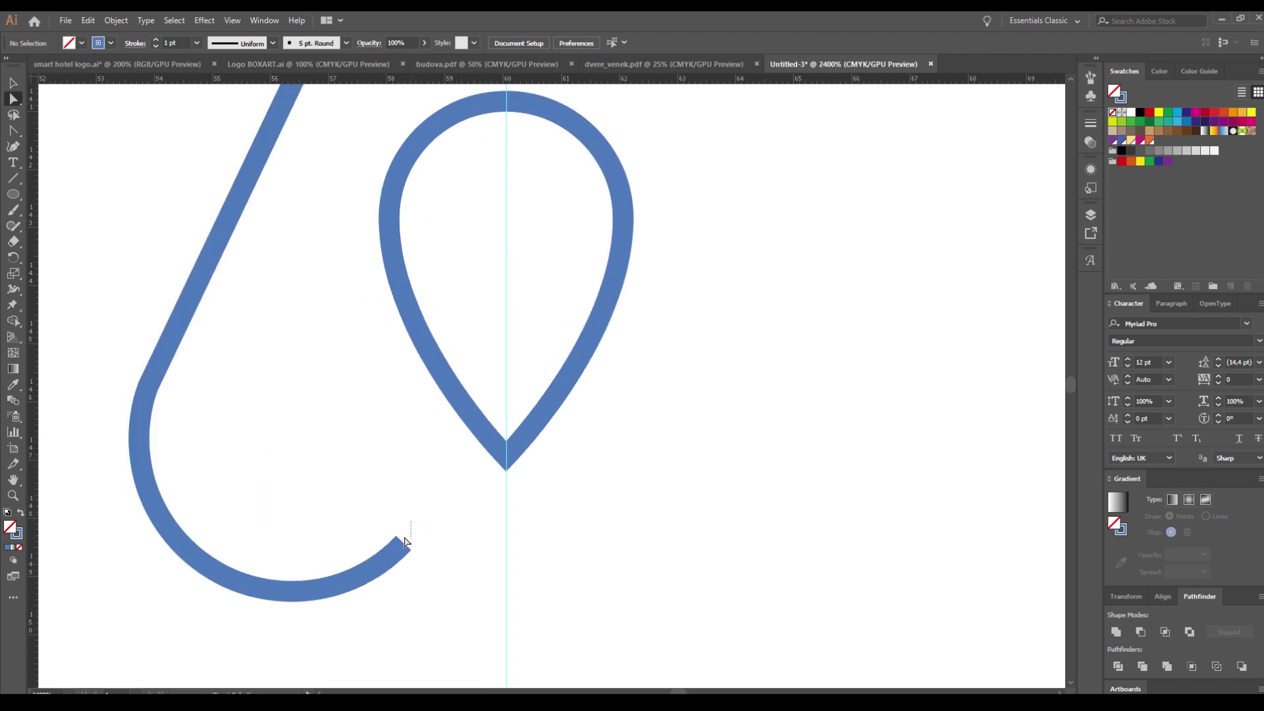
click(438, 515)
click(399, 543)
drag(505, 455, 312, 448)
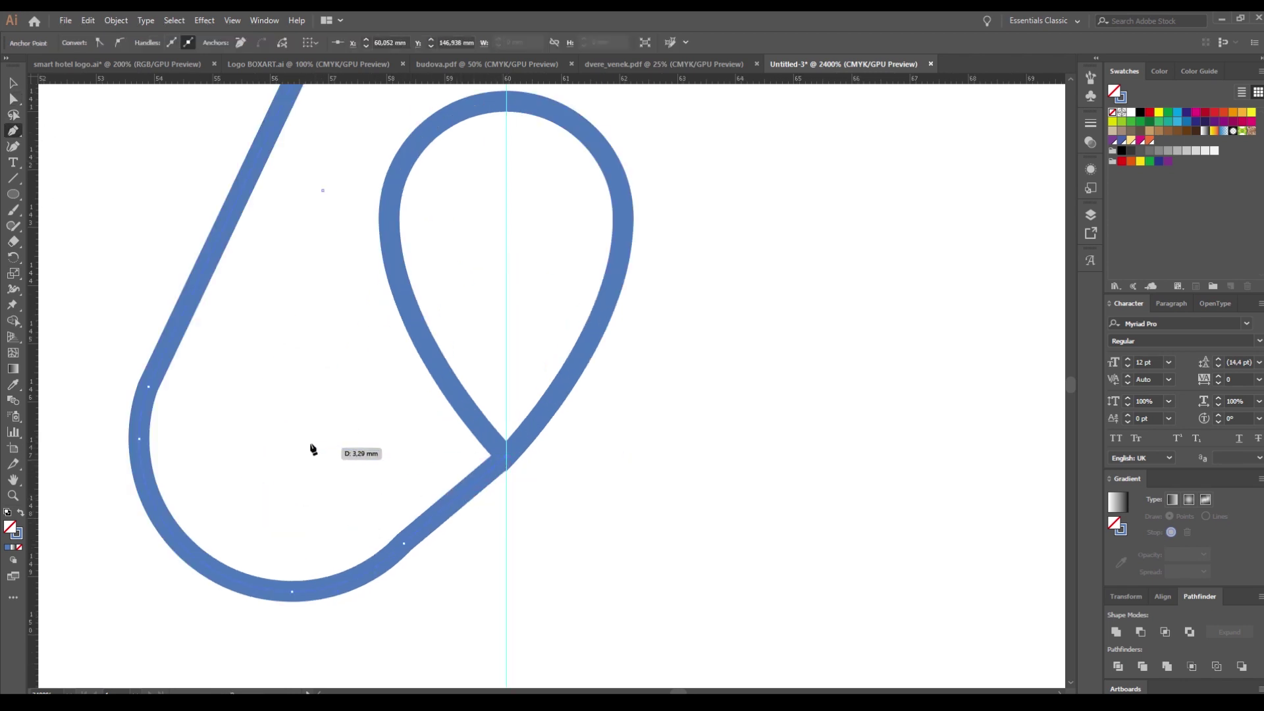
- Add an anchor slightly further back on the lower left arc and remove the old anchor where the straight segment began
scroll(366, 564, up, 1)
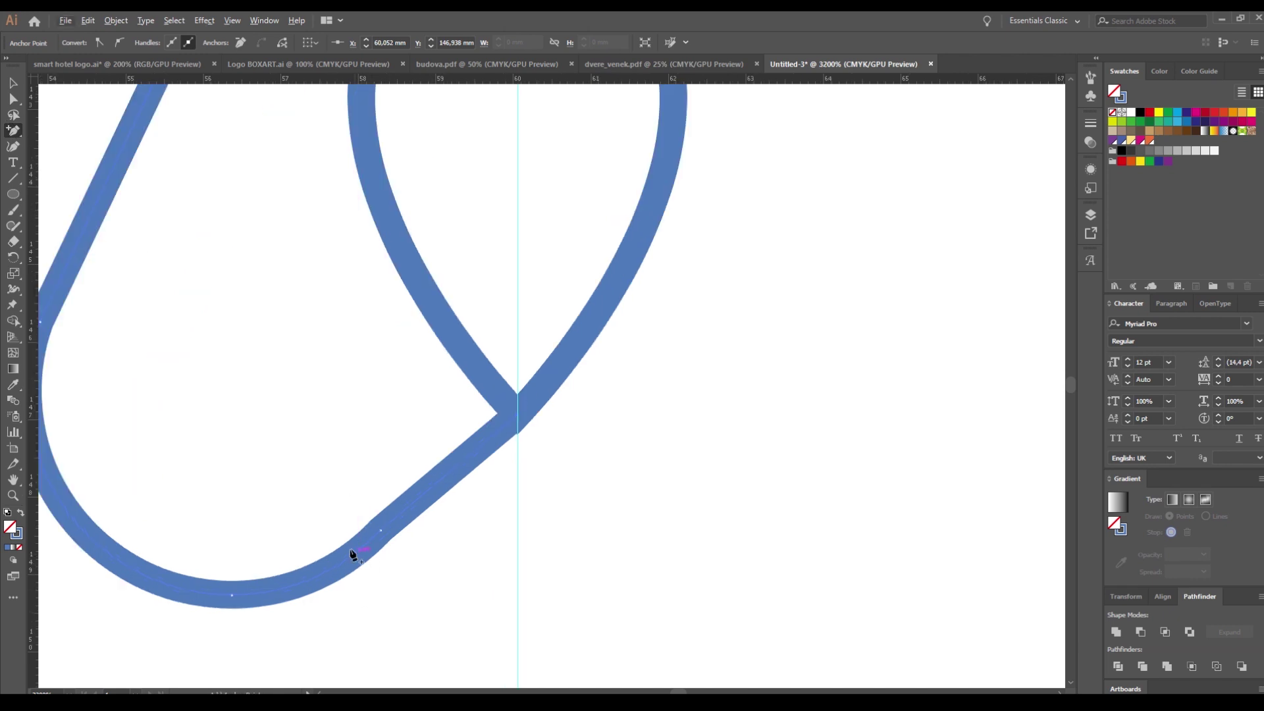
click(381, 530)
scroll(350, 570, up, 1)
scroll(349, 573, down, 1)
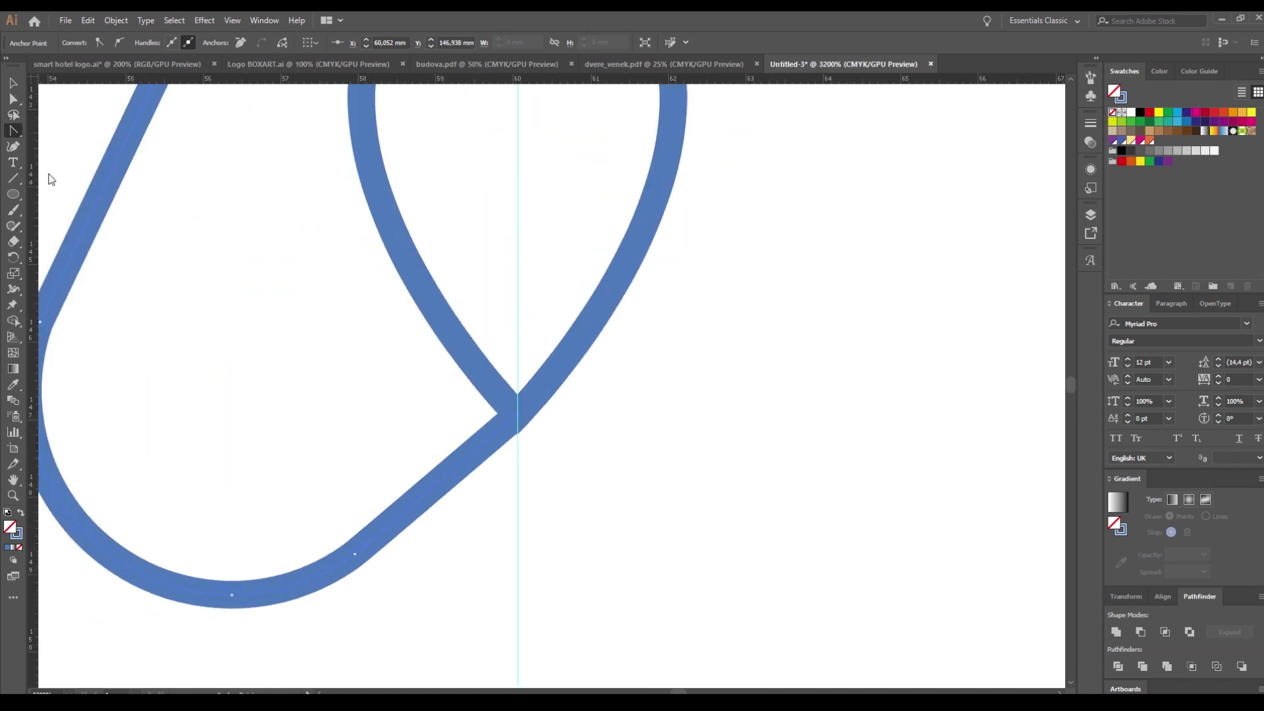
- Smooth the transition from the lower left arc into the straight segment by adjusting the joining anchor and its handles
drag(373, 535, 373, 536)
key(ctrl+z)
scroll(326, 580, up, 2)
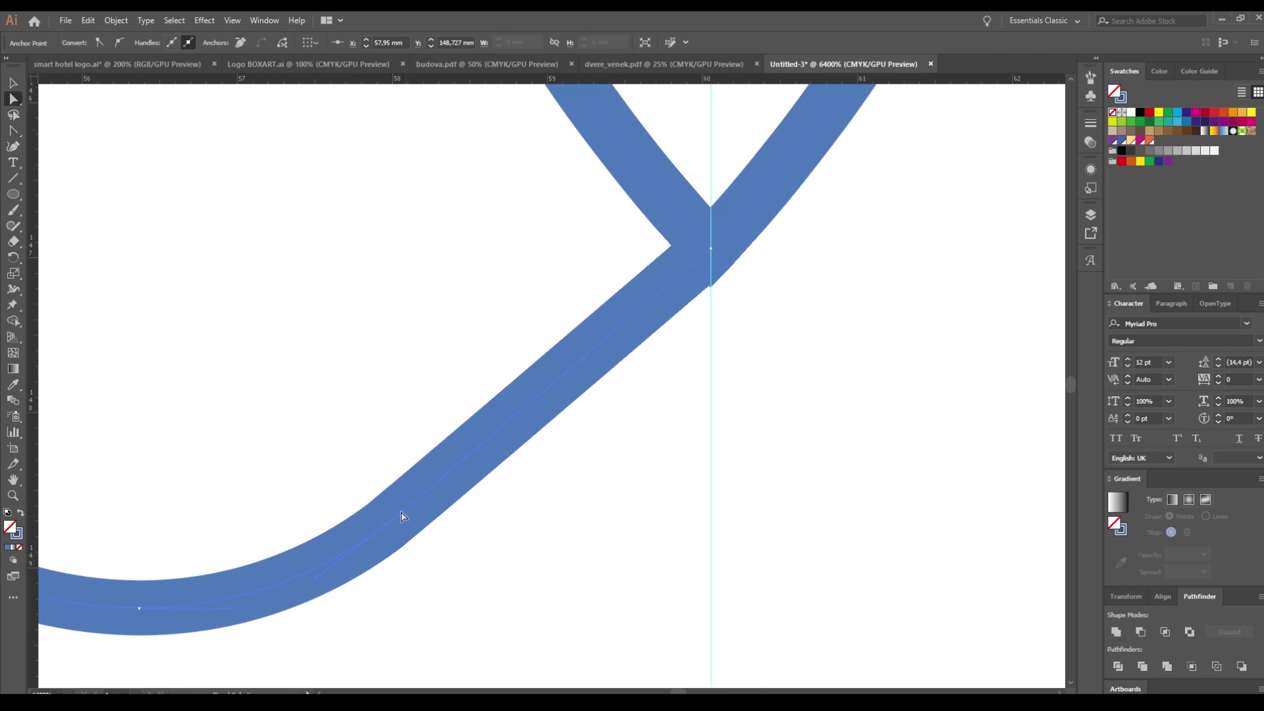
drag(440, 474, 440, 474)
key(ctrl+z)
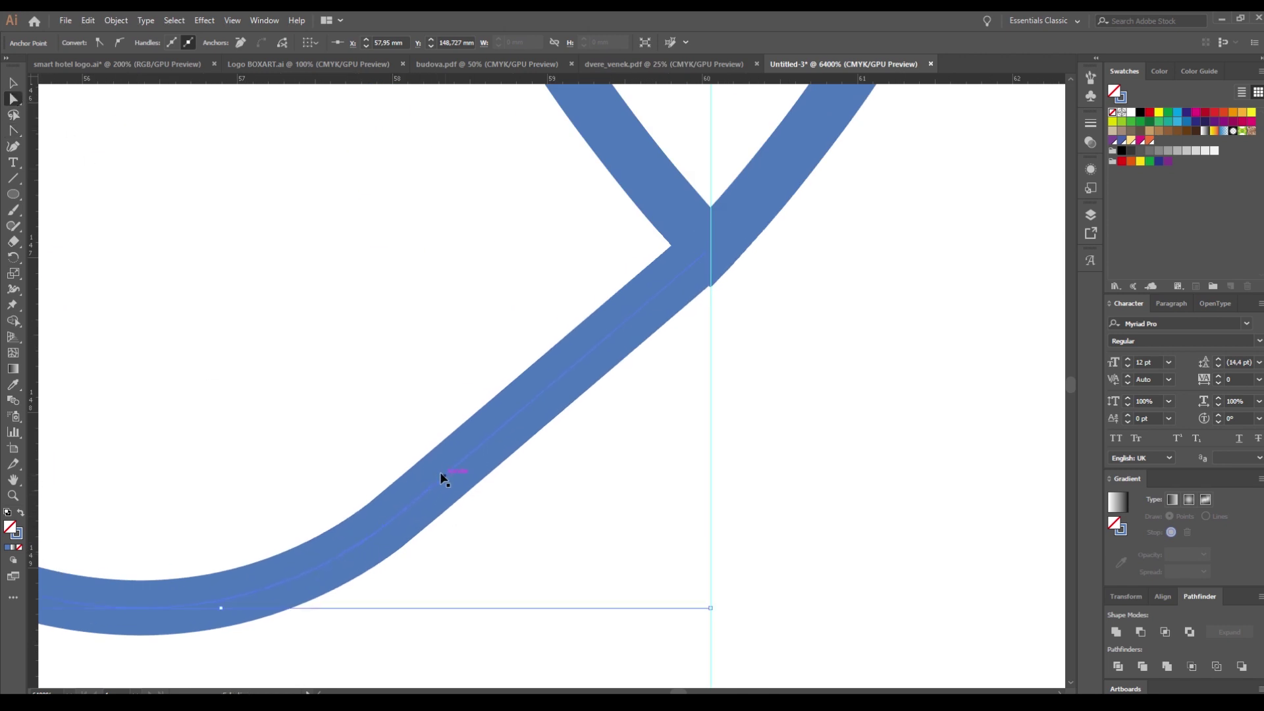
ctrl+click(418, 497)
click(385, 525)
click(399, 507)
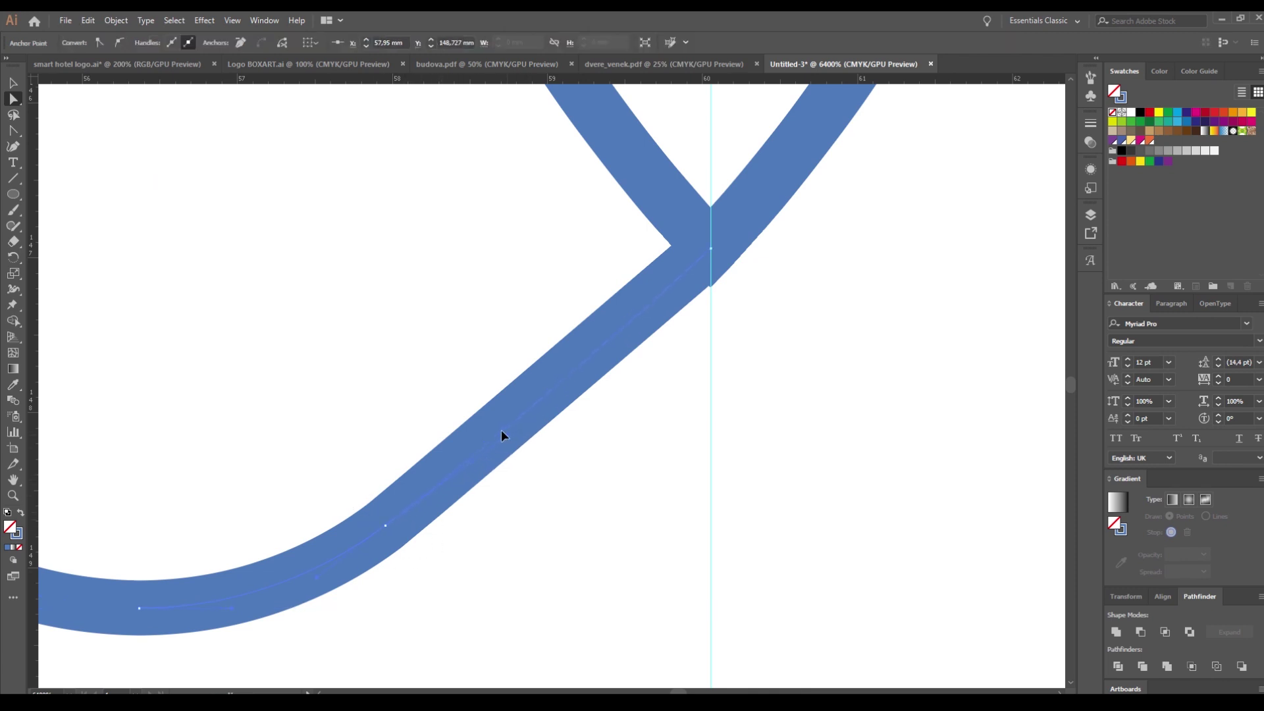
drag(501, 431, 503, 431)
click(549, 520)
- Duplicate the left outline, flip the copy horizontally and place it against the vertical guide as the symbol's right half
scroll(553, 519, down, 5)
drag(732, 399, 582, 453)
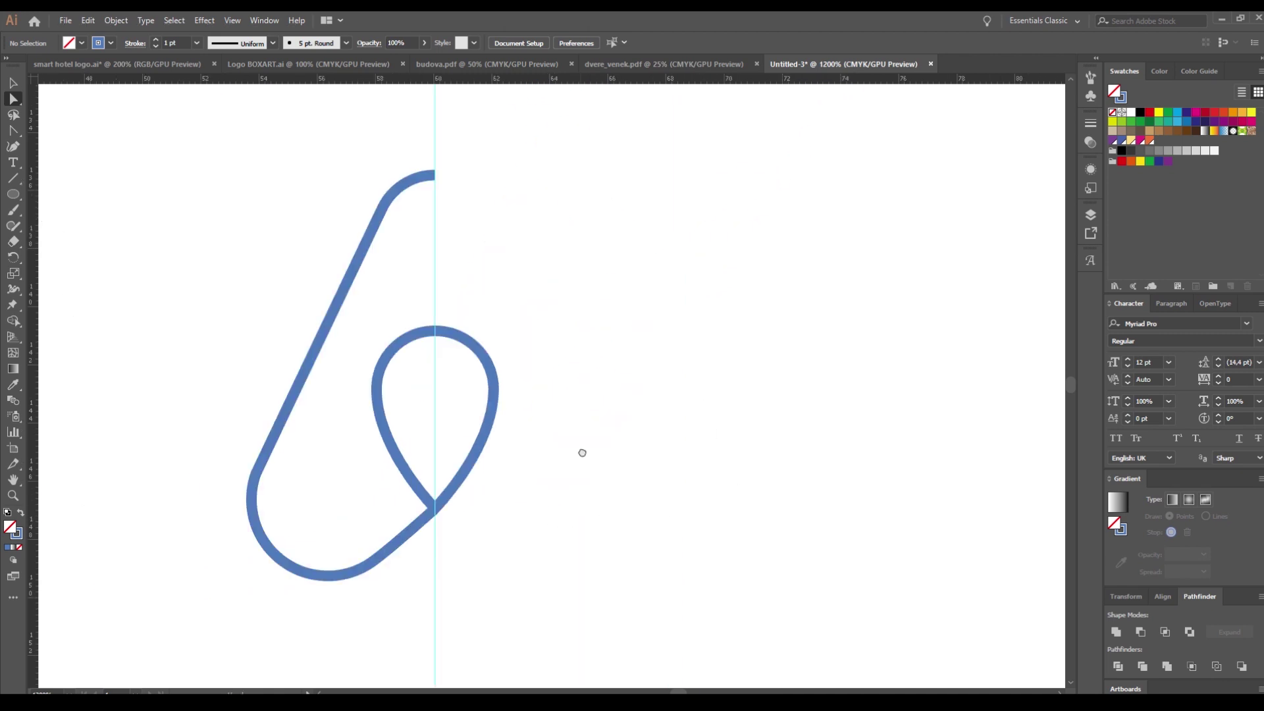
drag(284, 441, 591, 451)
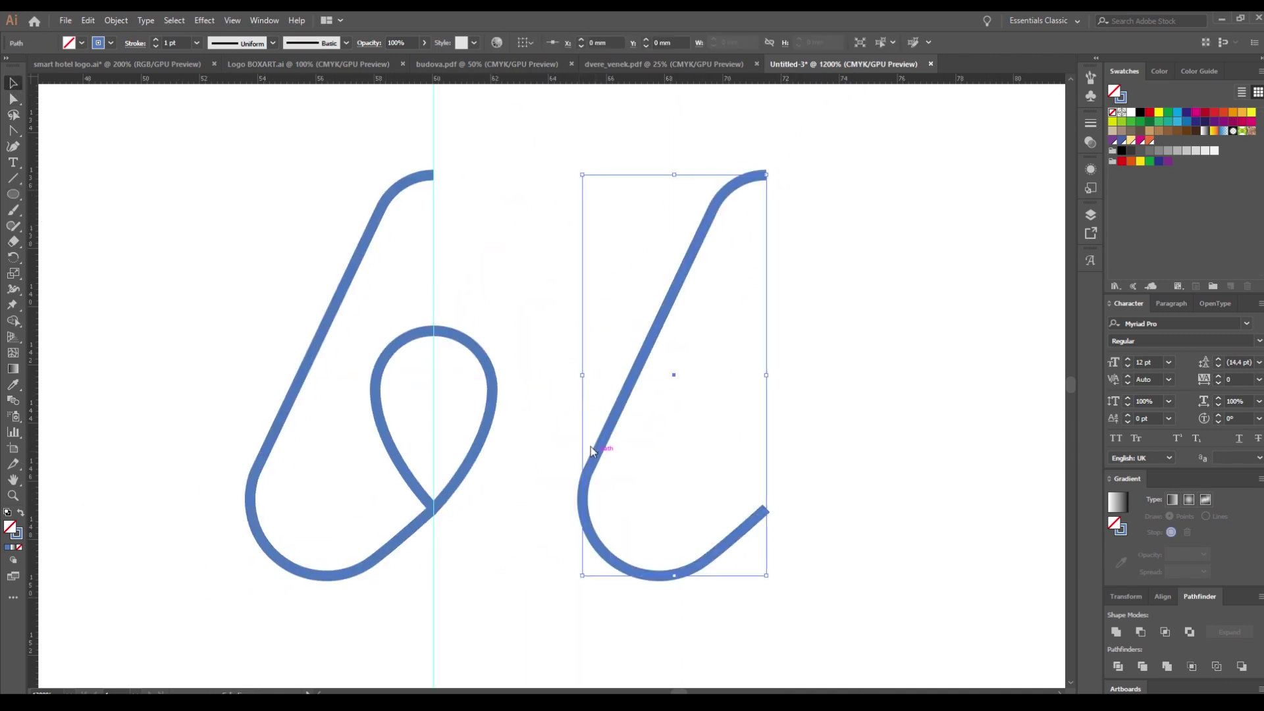
key(F2)
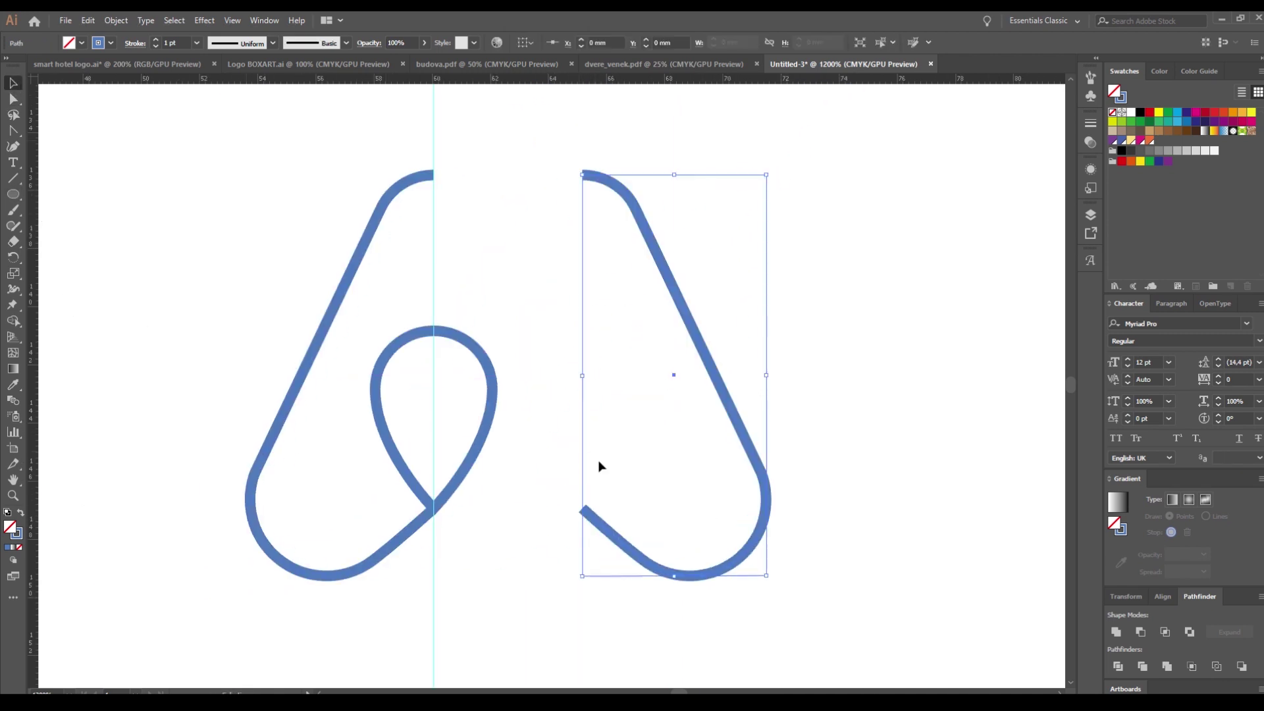
drag(591, 513, 442, 506)
click(712, 421)
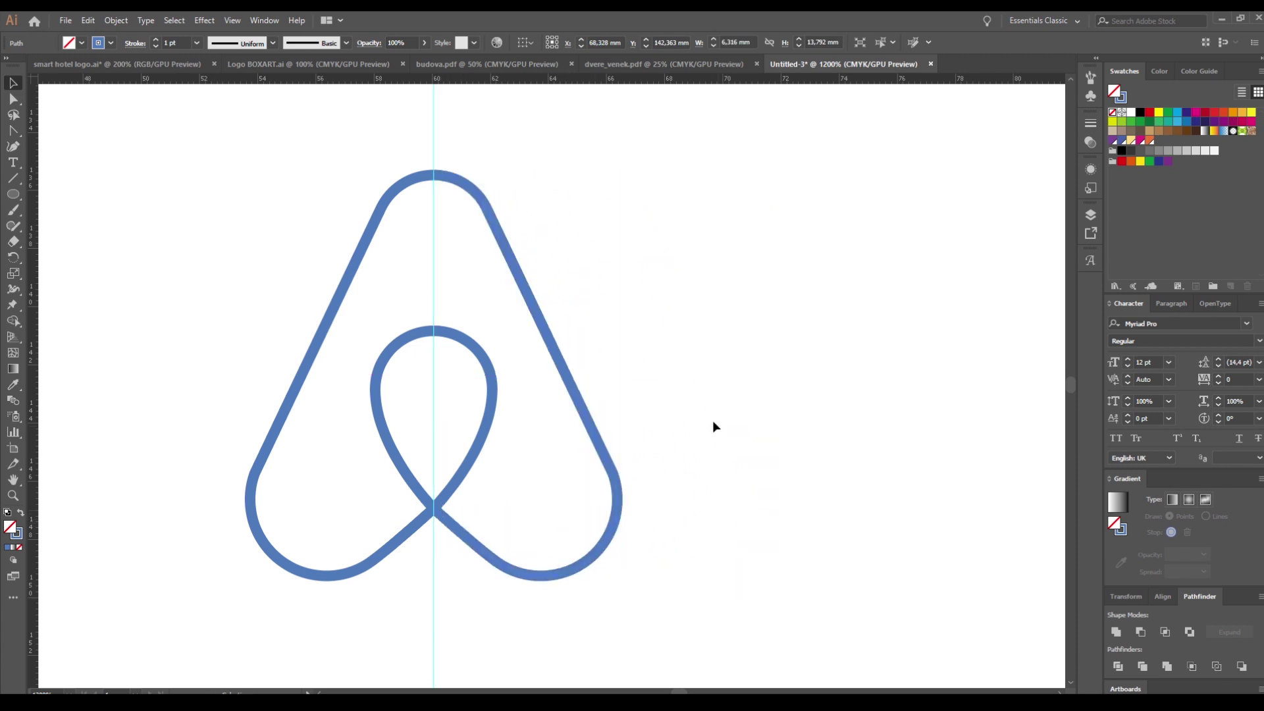
- Delete the vertical guide running through the symbol's centre
scroll(679, 429, down, 1)
drag(455, 196, 604, 214)
key(Delete)
- Give all paths of the new symbol the reference's sampled black as stroke with no fill, and set the stroke weight to 3 pt
drag(665, 282, 351, 528)
click(13, 385)
click(79, 468)
click(20, 513)
click(154, 39)
click(154, 38)
click(13, 83)
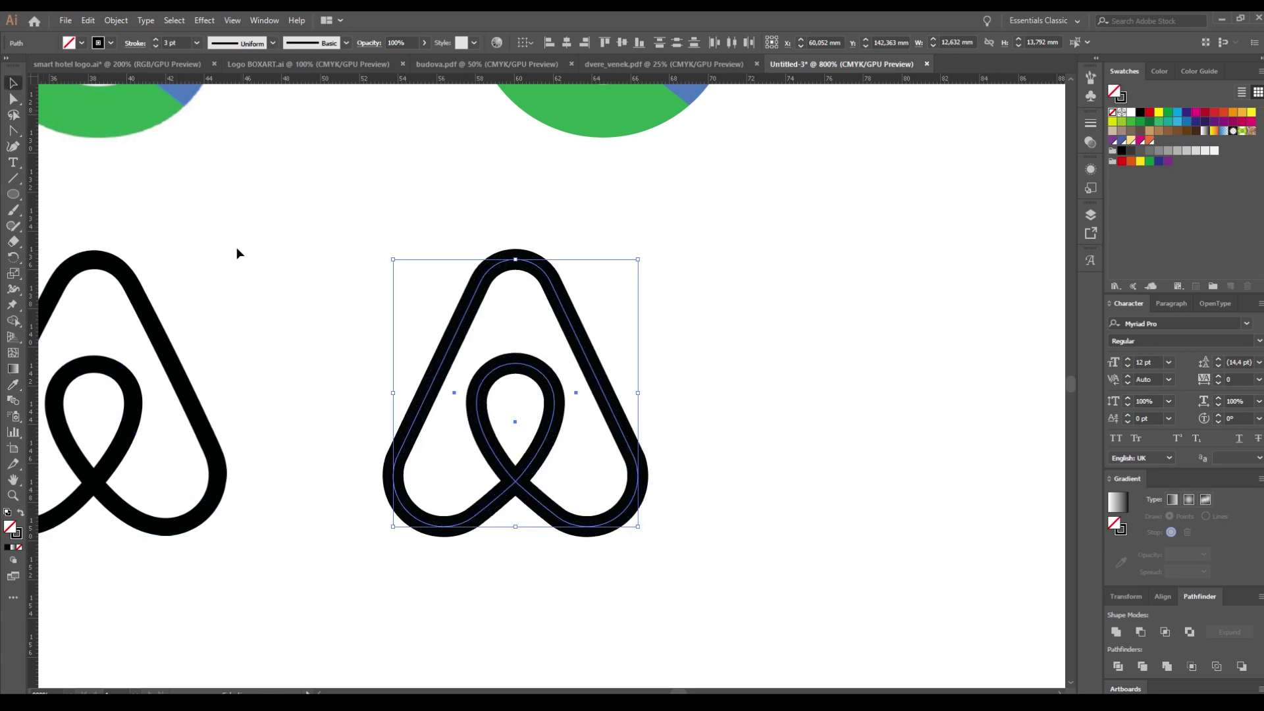
- Reduce the stroke weight of the new Airbnb symbol to 2,5 pt
click(243, 255)
scroll(303, 351, down, 3)
drag(284, 306, 302, 449)
scroll(374, 452, down, 1)
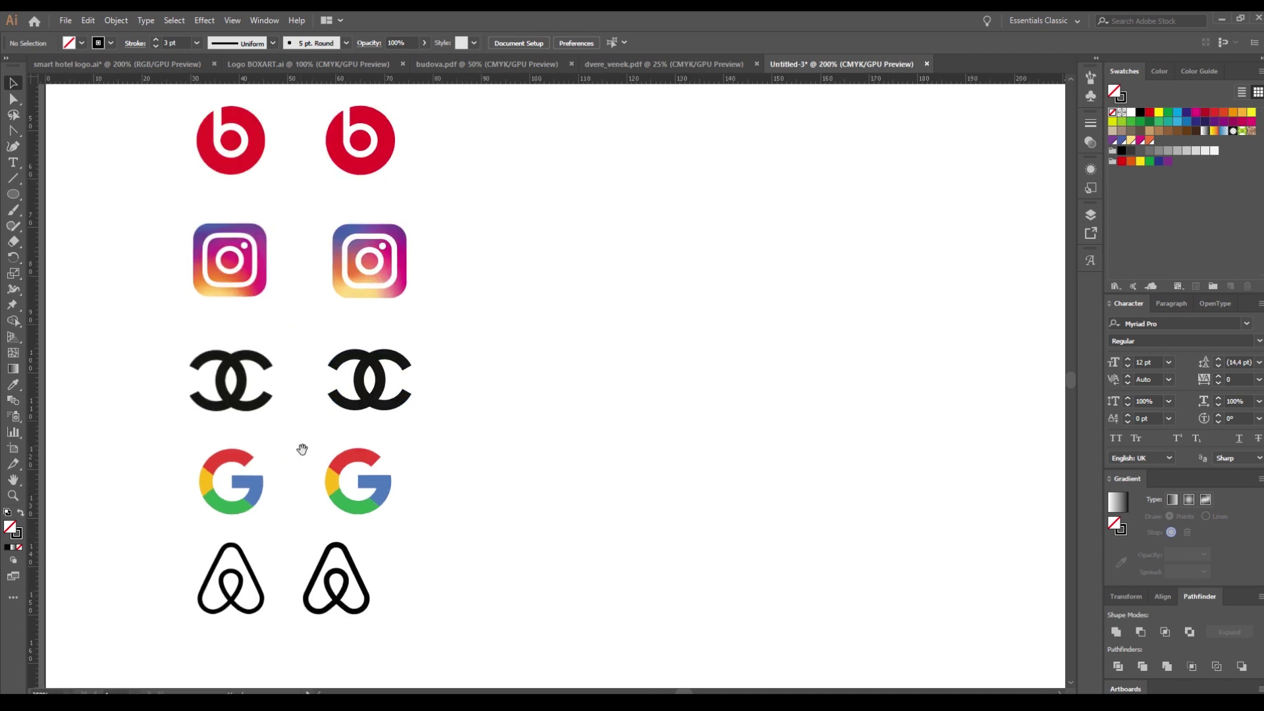
click(361, 580)
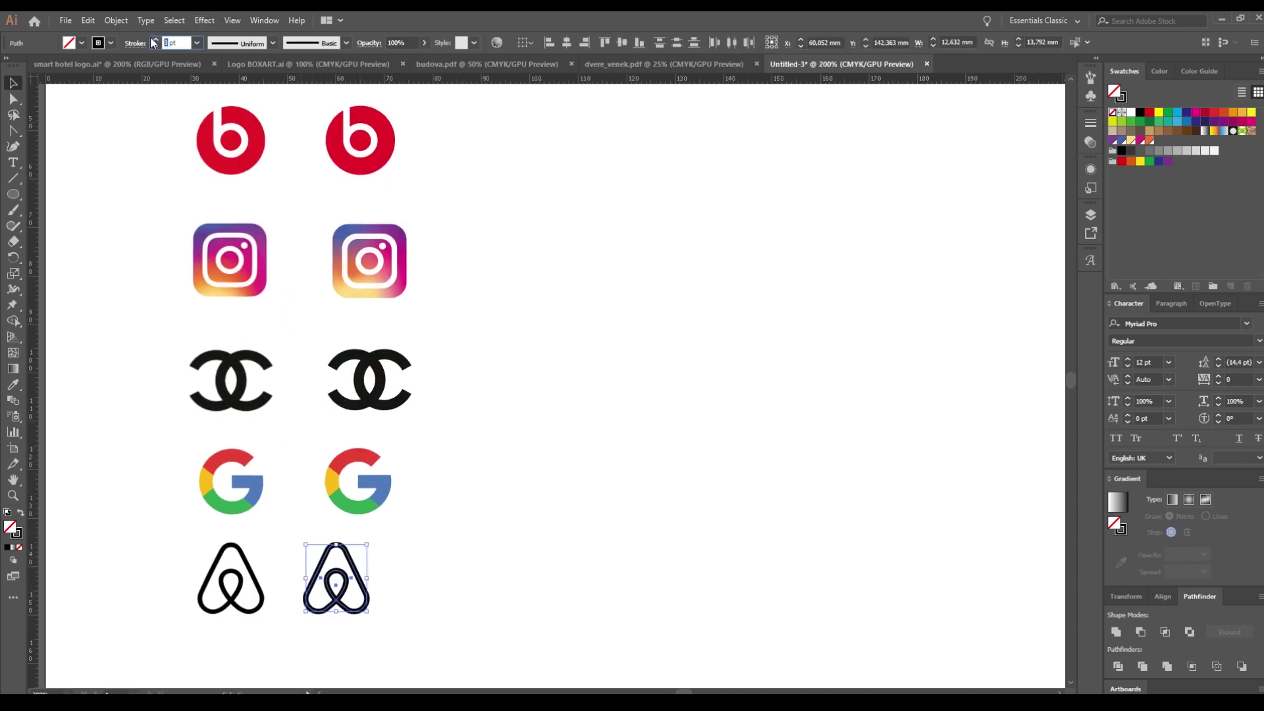
key(Return)
click(505, 353)
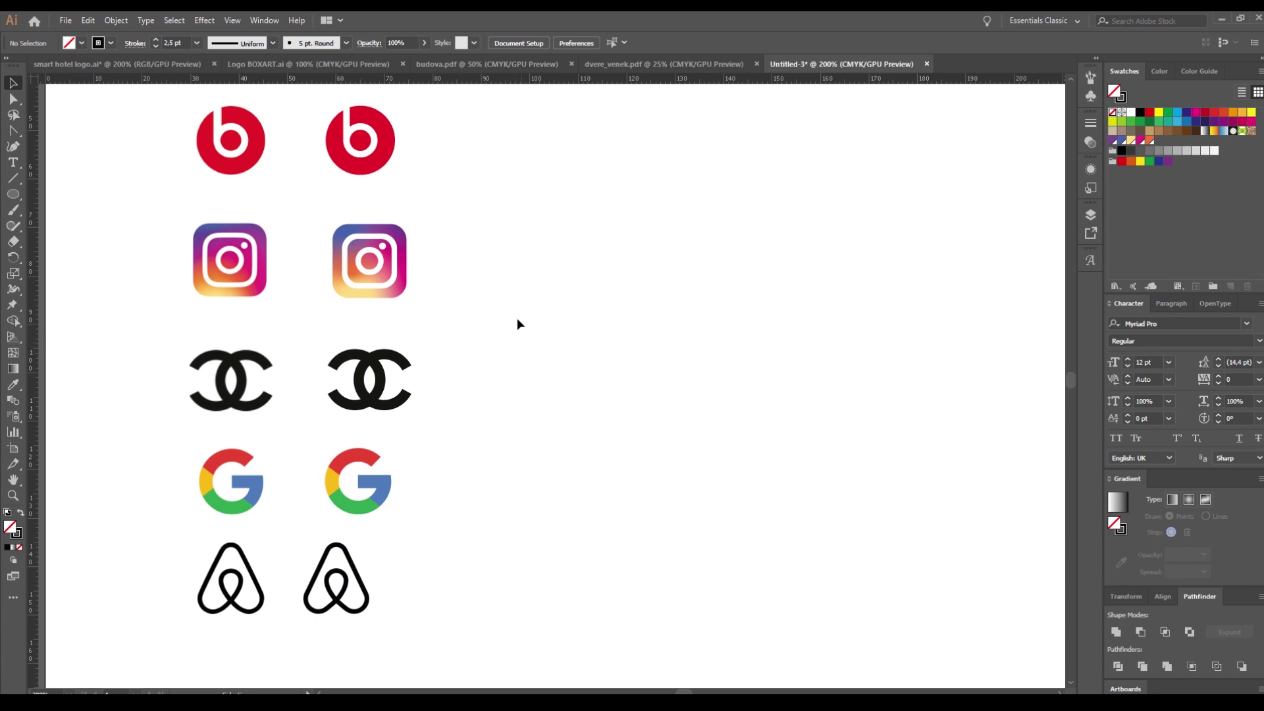
scroll(509, 310, up, 1)
scroll(509, 310, right, 1)
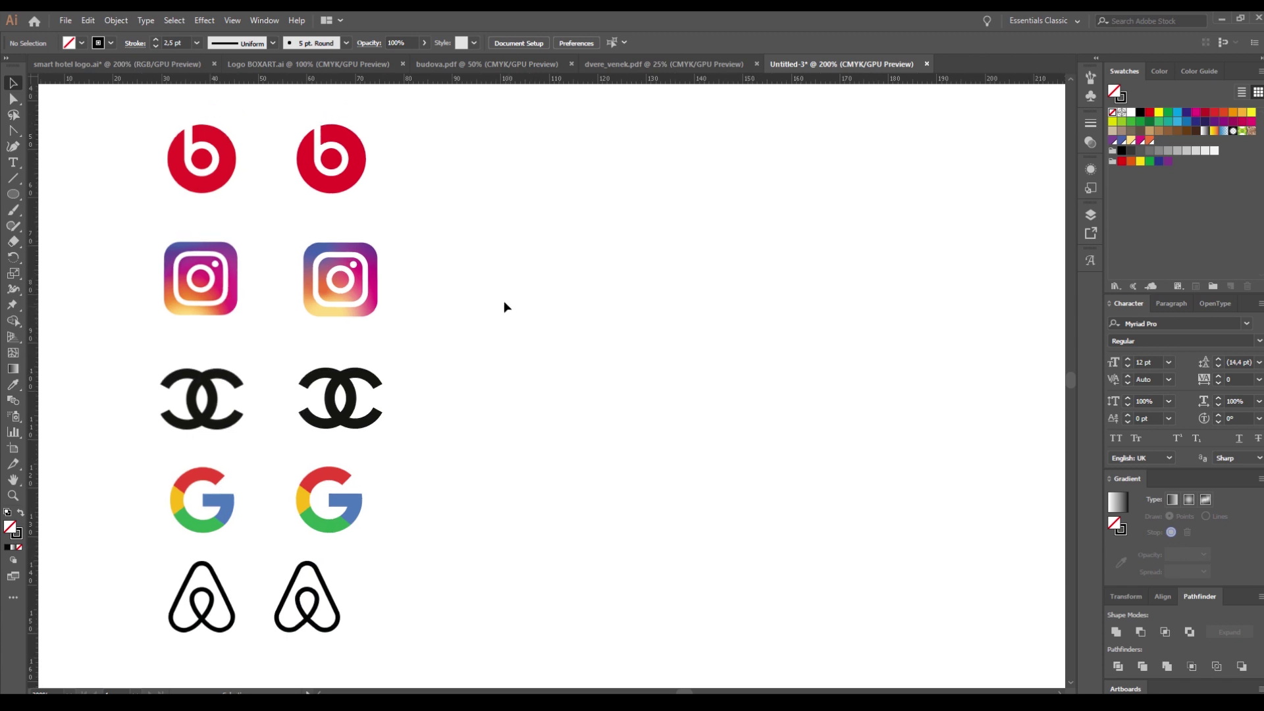